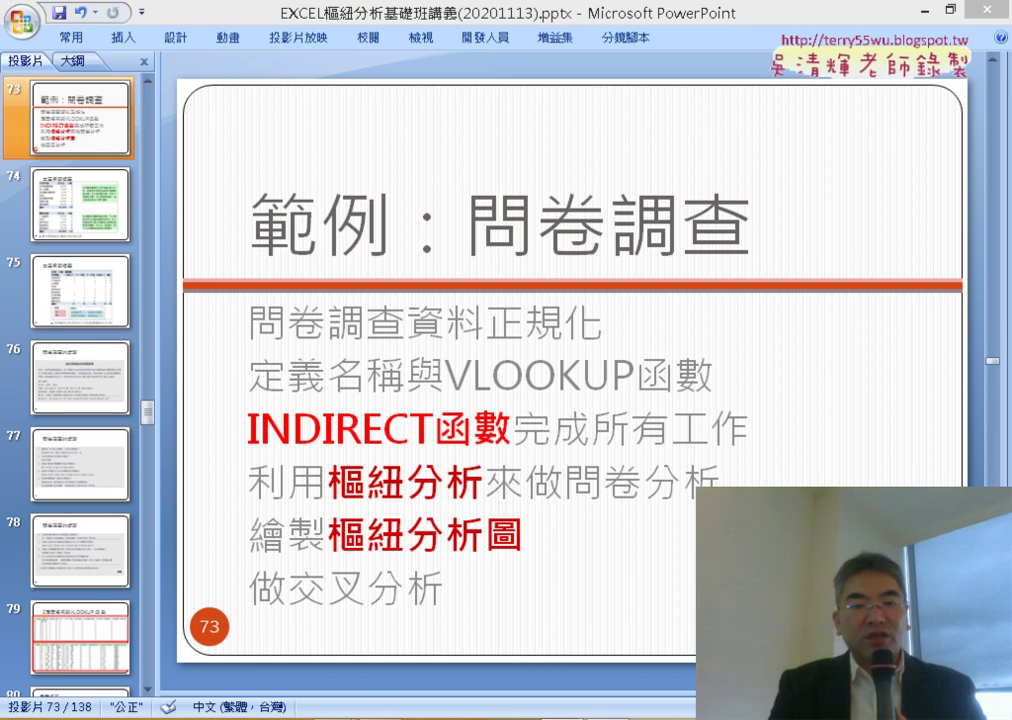
# Switch from the PowerPoint slide to the survey workbook 問卷調查01(原始檔).xlsx in Excel.
pyautogui.hotkey('alt', 'Tab')
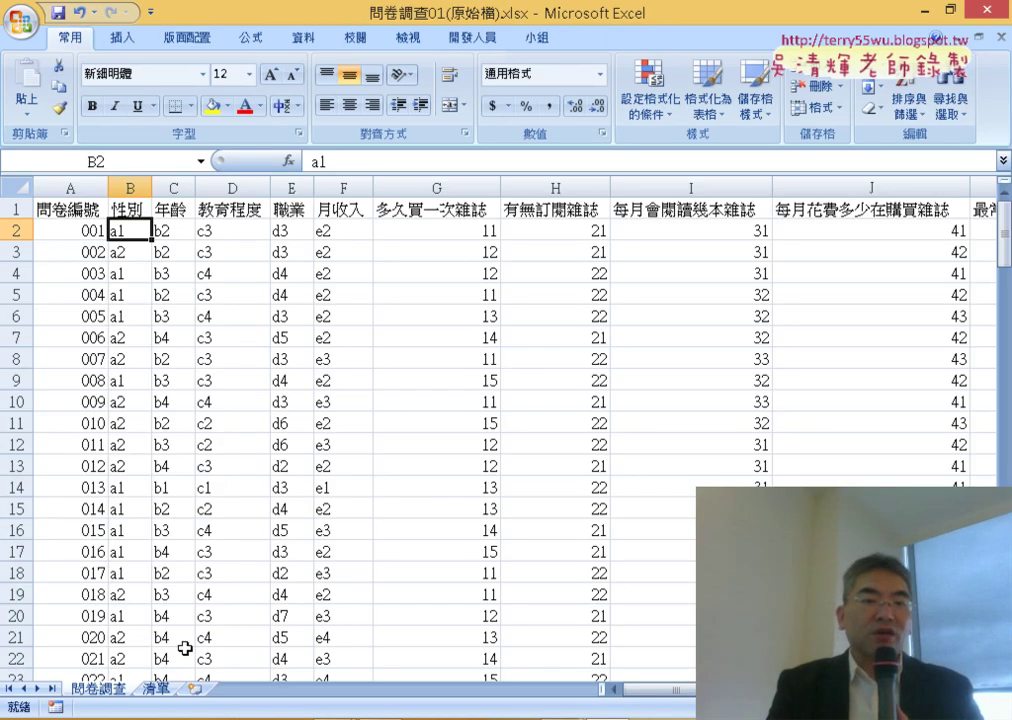
pyautogui.click(160, 689)
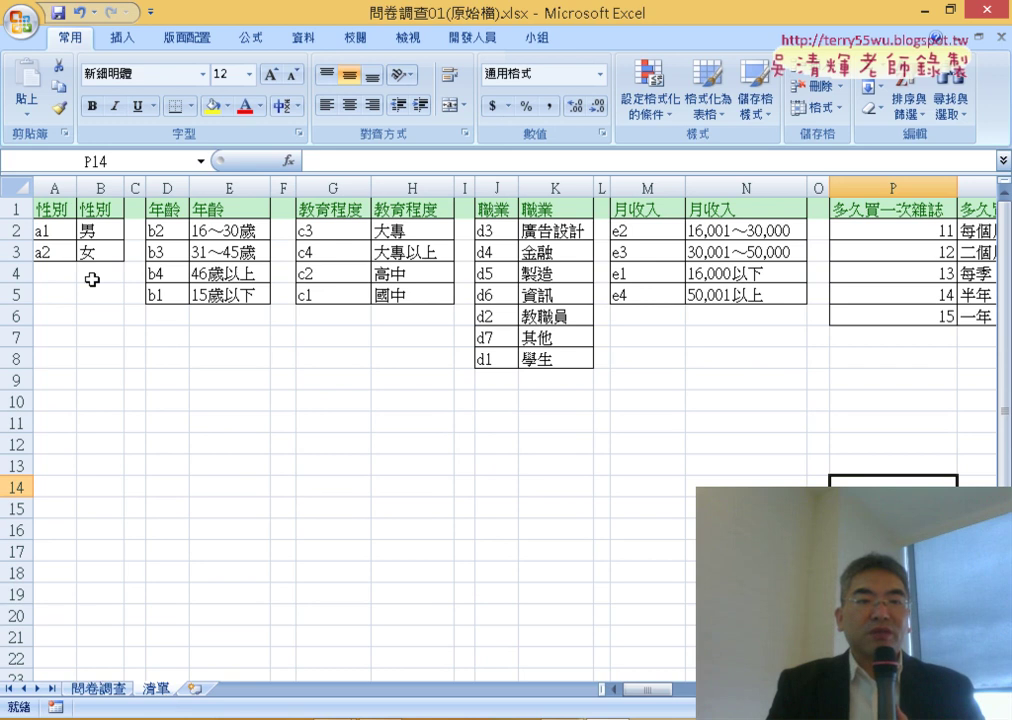
pyautogui.moveTo(96, 232); pyautogui.dragTo(100, 246)
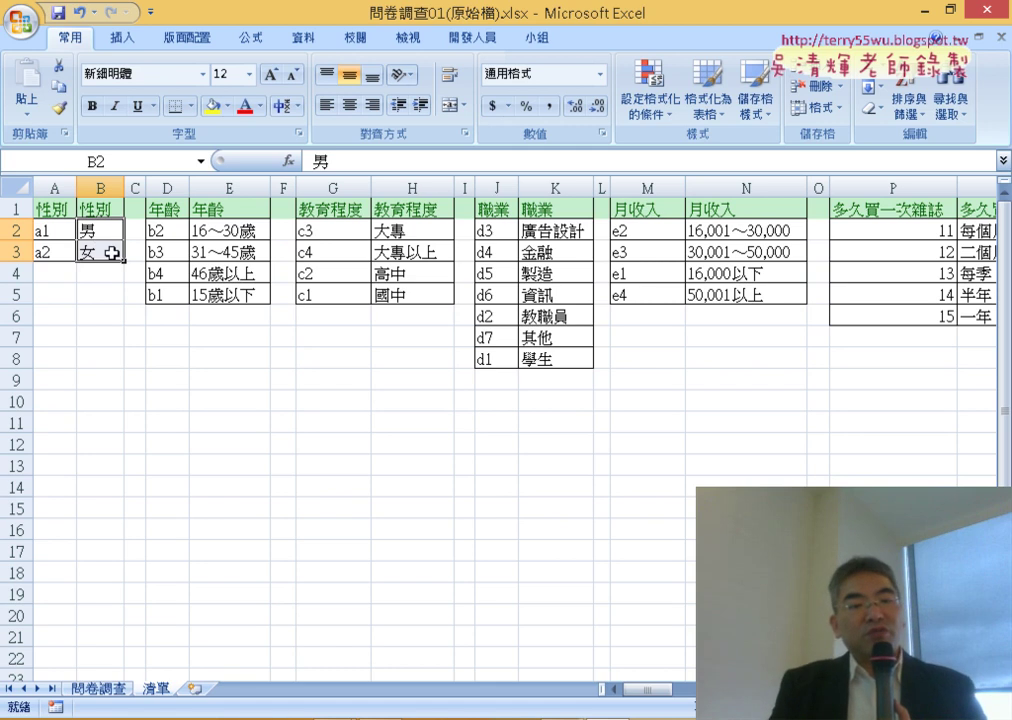
pyautogui.click(95, 688)
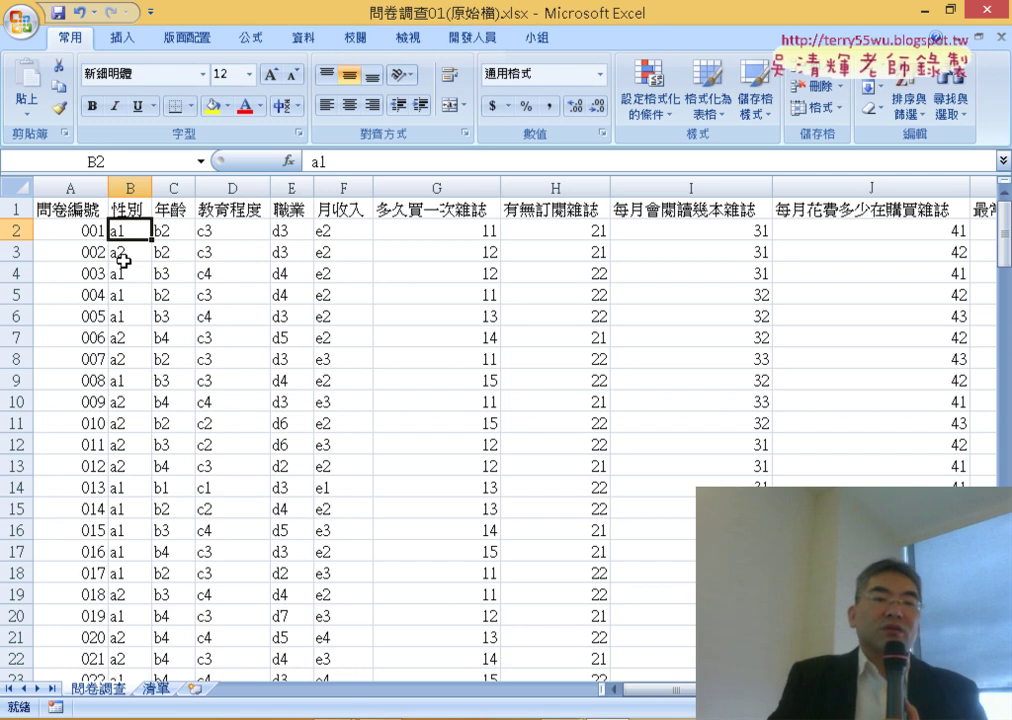
pyautogui.click(175, 186)
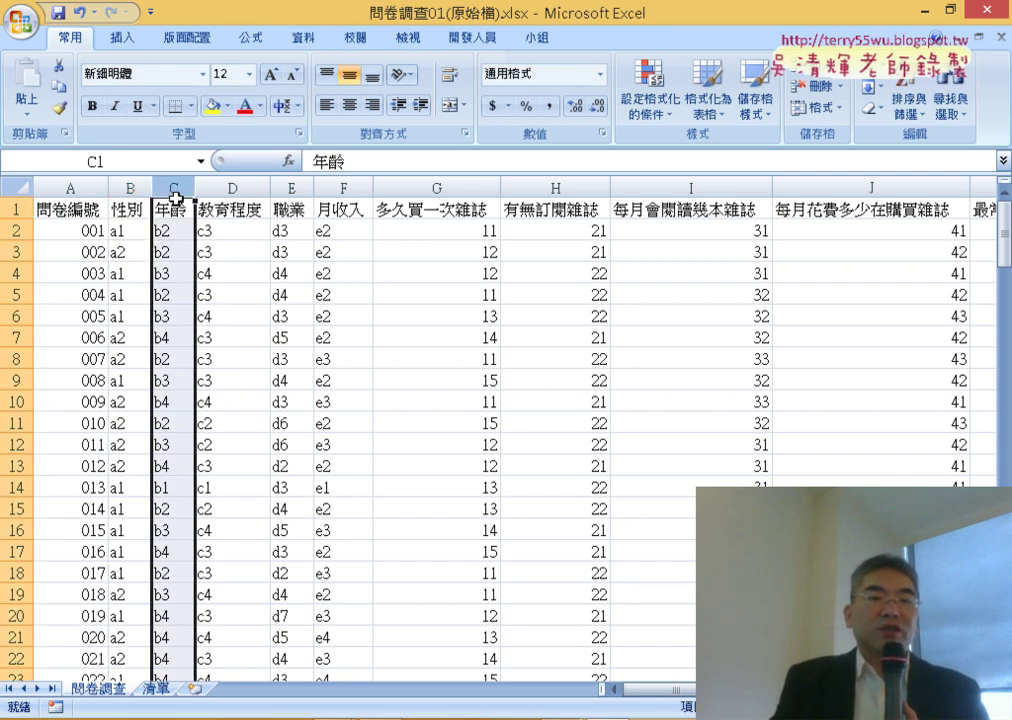
pyautogui.rightClick(173, 194)
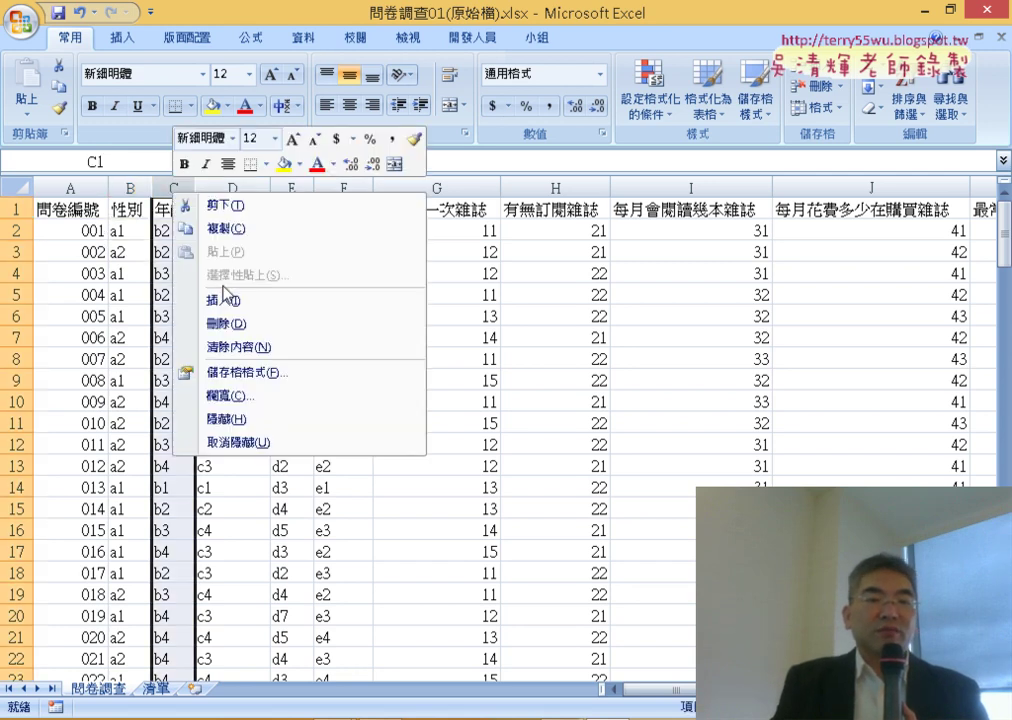
pyautogui.click(224, 299)
pyautogui.click(173, 227)
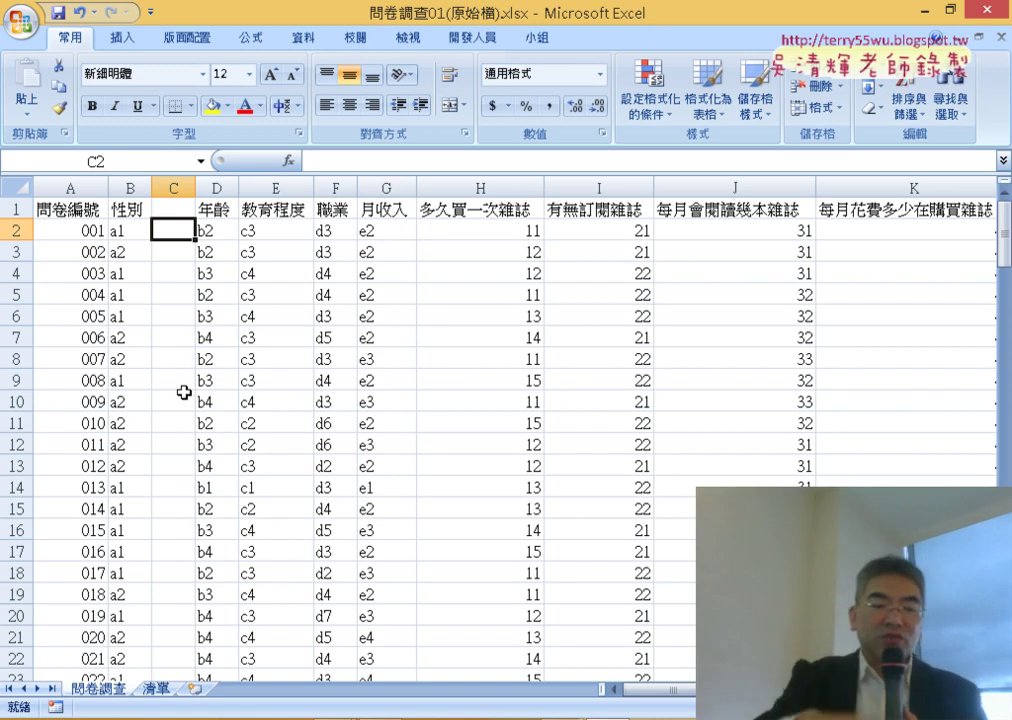
pyautogui.hotkey('ctrl', 'z')
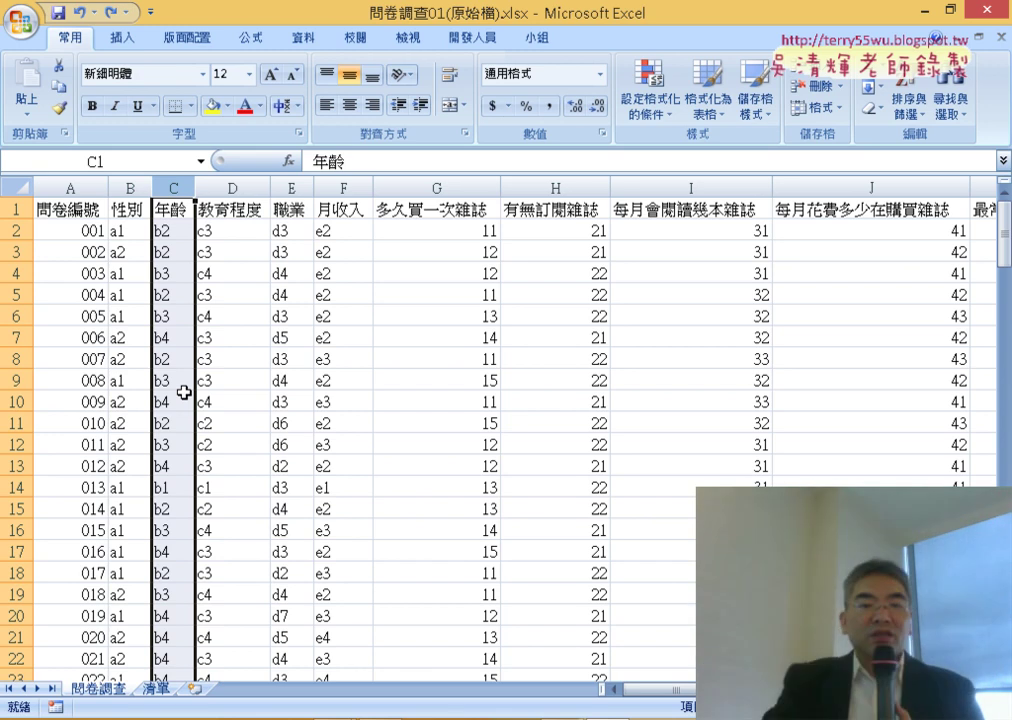
# Make a trial copy of the 問卷調查 sheet, then delete that 問卷調查 (2) copy.
pyautogui.rightClick(111, 692)
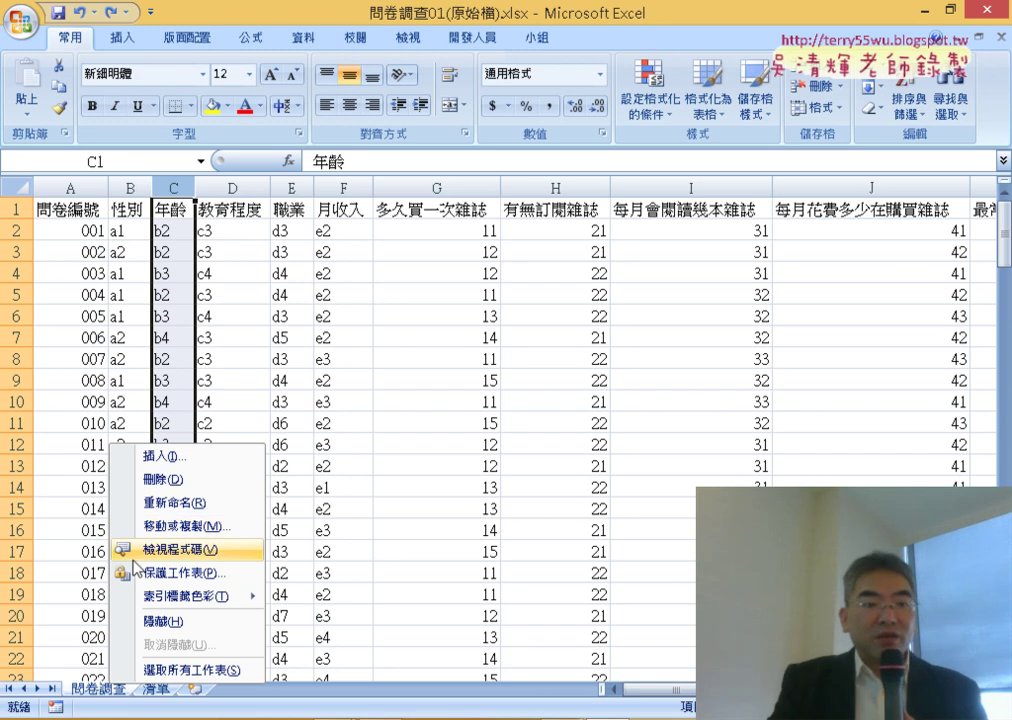
pyautogui.click(93, 690)
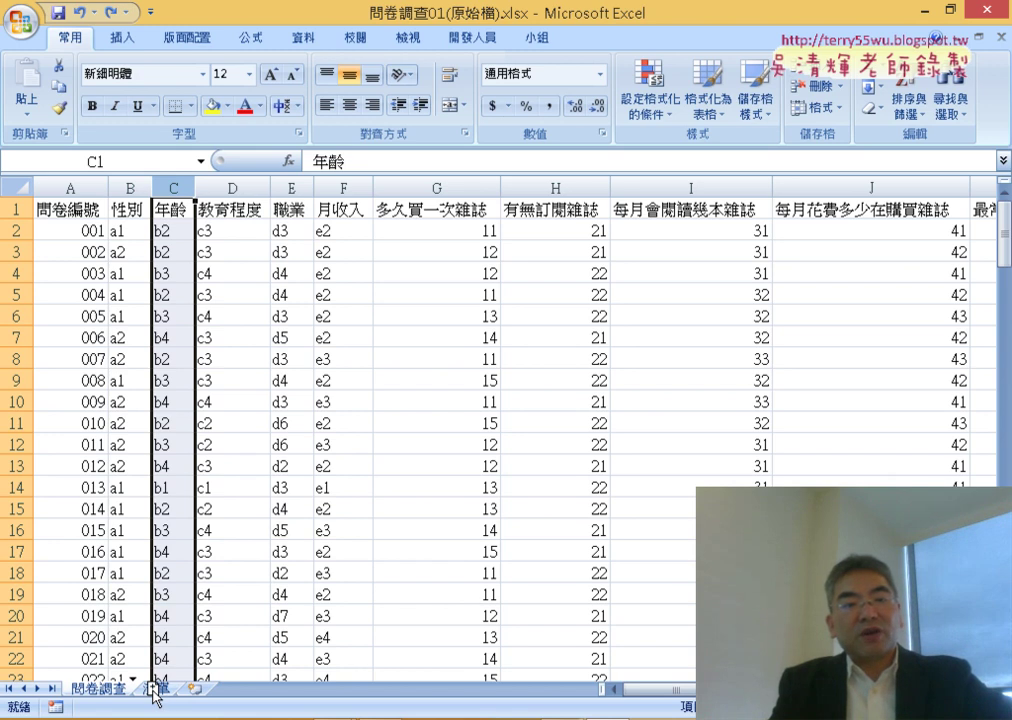
pyautogui.moveTo(155, 690); pyautogui.dragTo(154, 692)
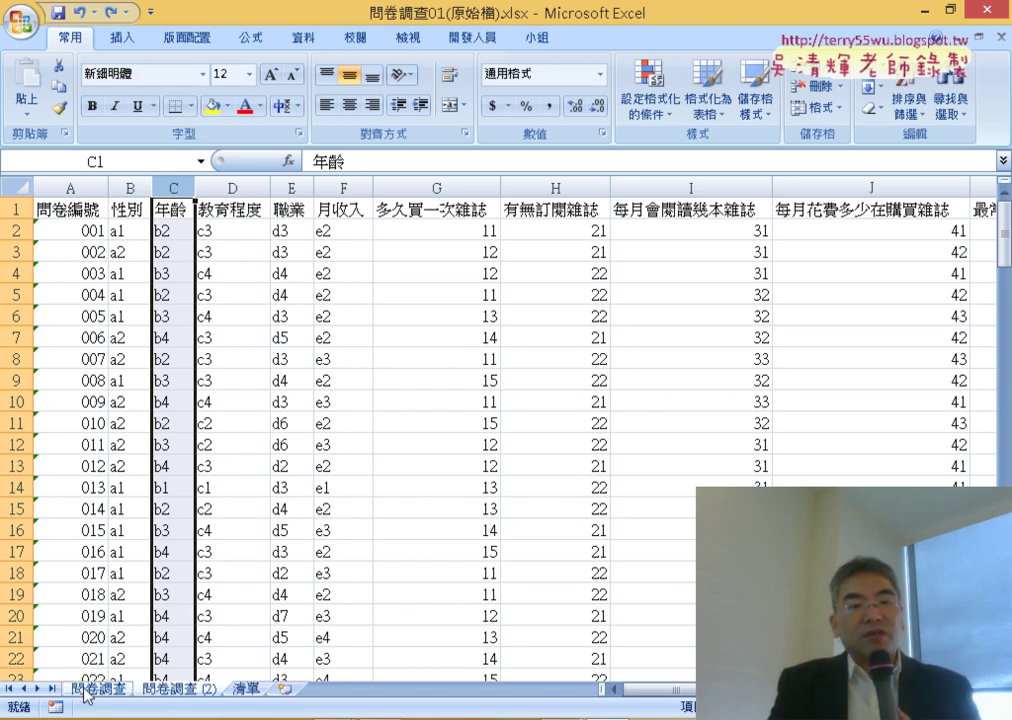
pyautogui.rightClick(167, 697)
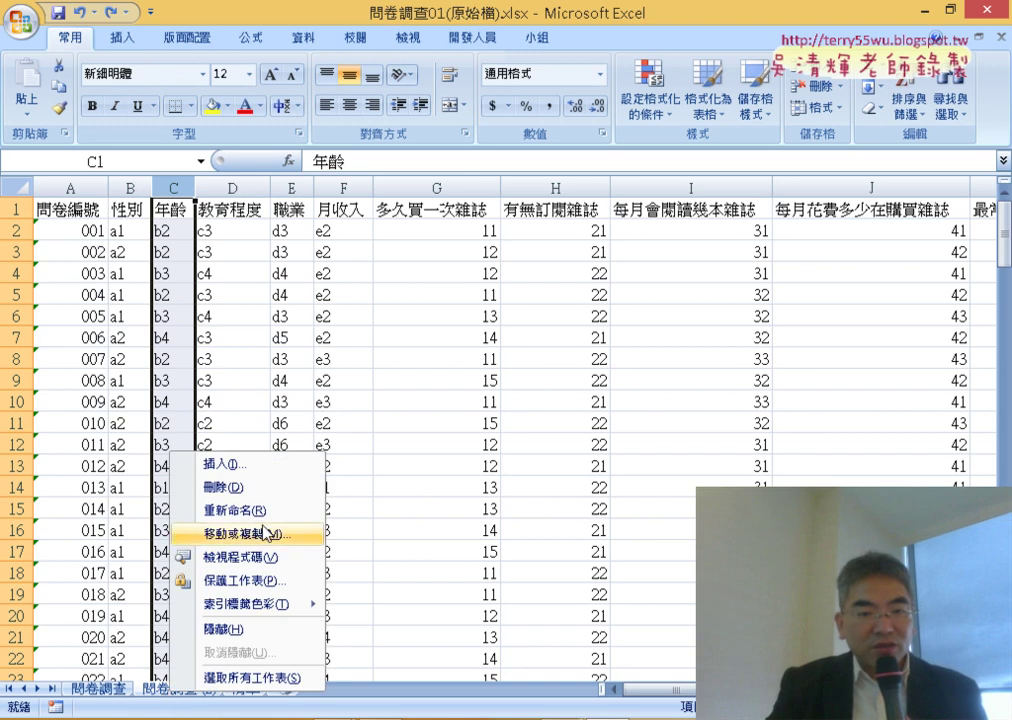
pyautogui.click(255, 489)
pyautogui.click(467, 414)
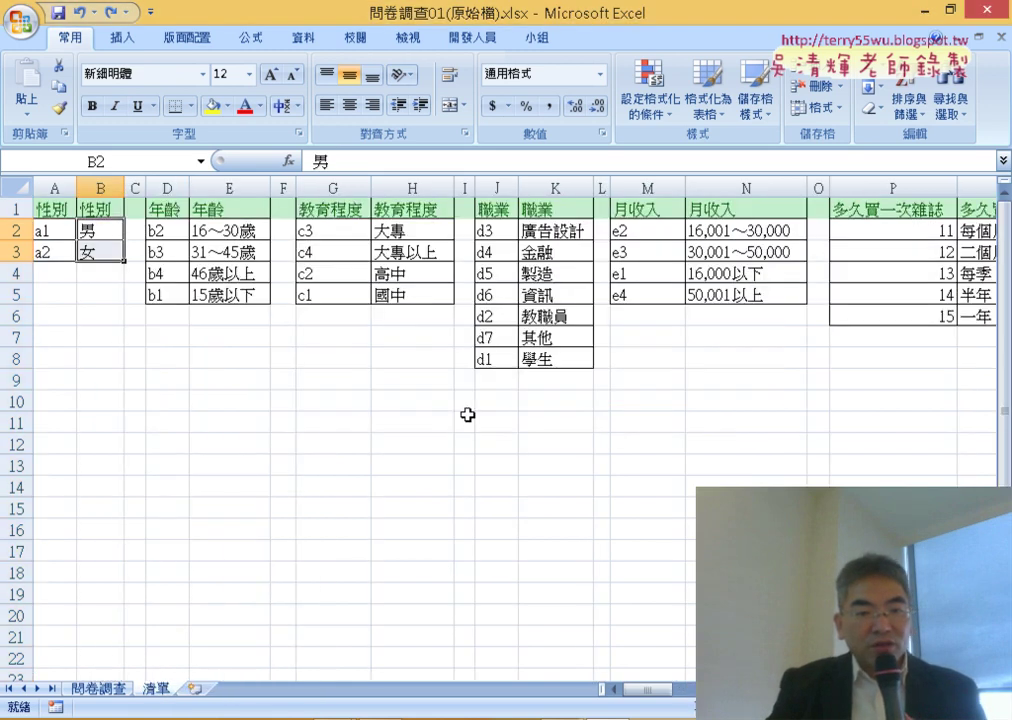
# Ctrl-drag the 問卷調查 tab to create 問卷調查 (2) just before 清單.
pyautogui.click(100, 689)
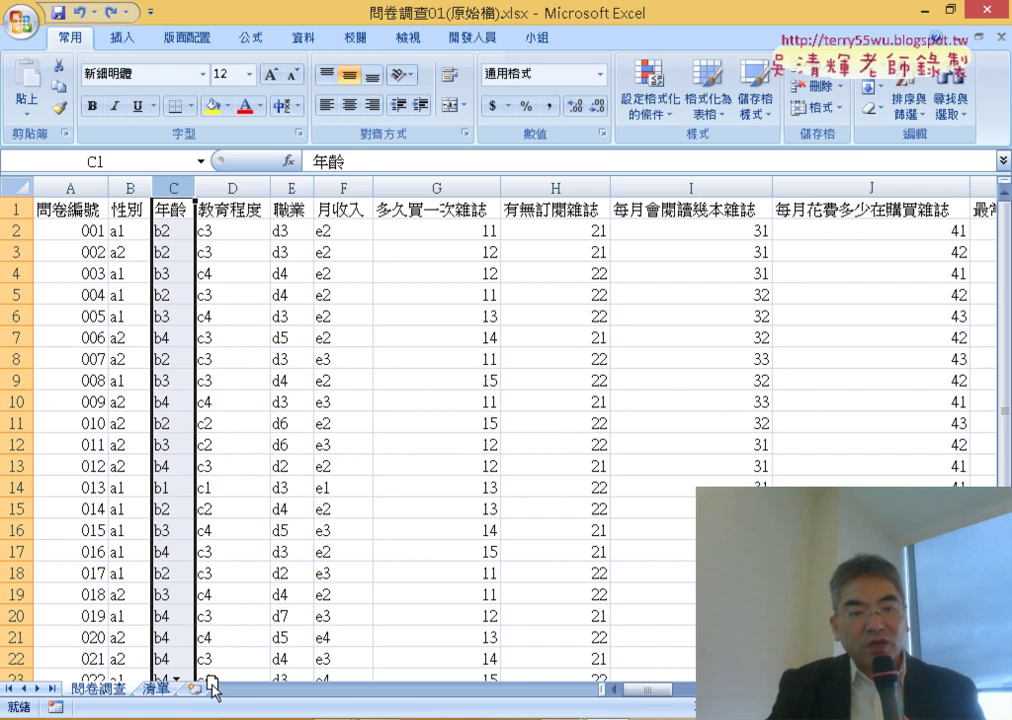
pyautogui.moveTo(210, 688); pyautogui.dragTo(167, 688)
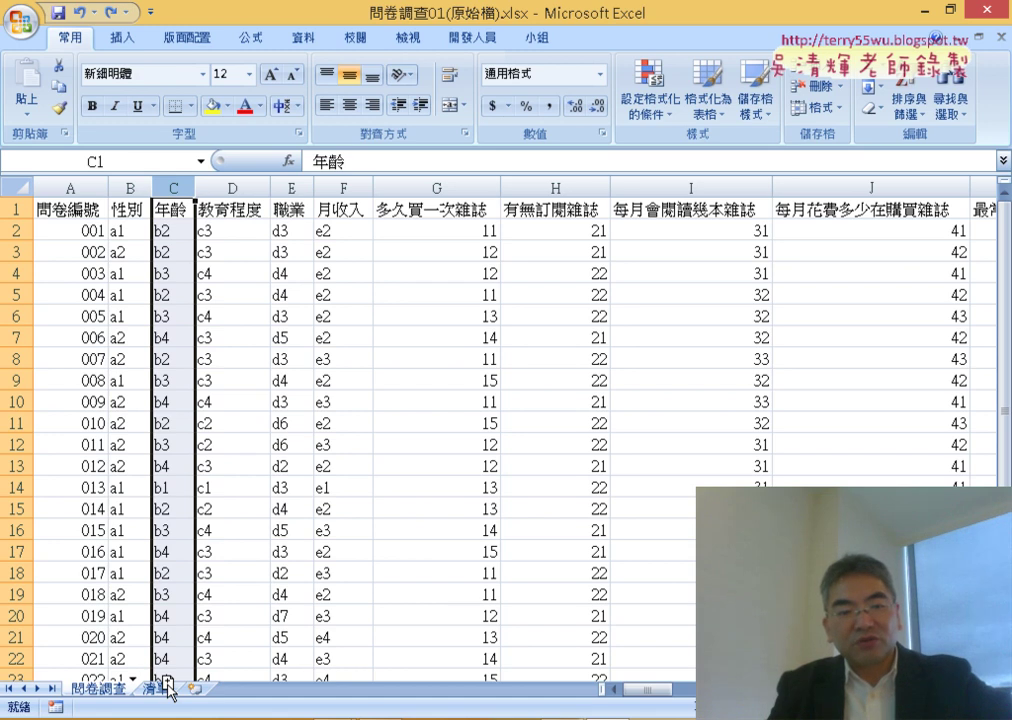
pyautogui.moveTo(168, 689); pyautogui.dragTo(169, 692)
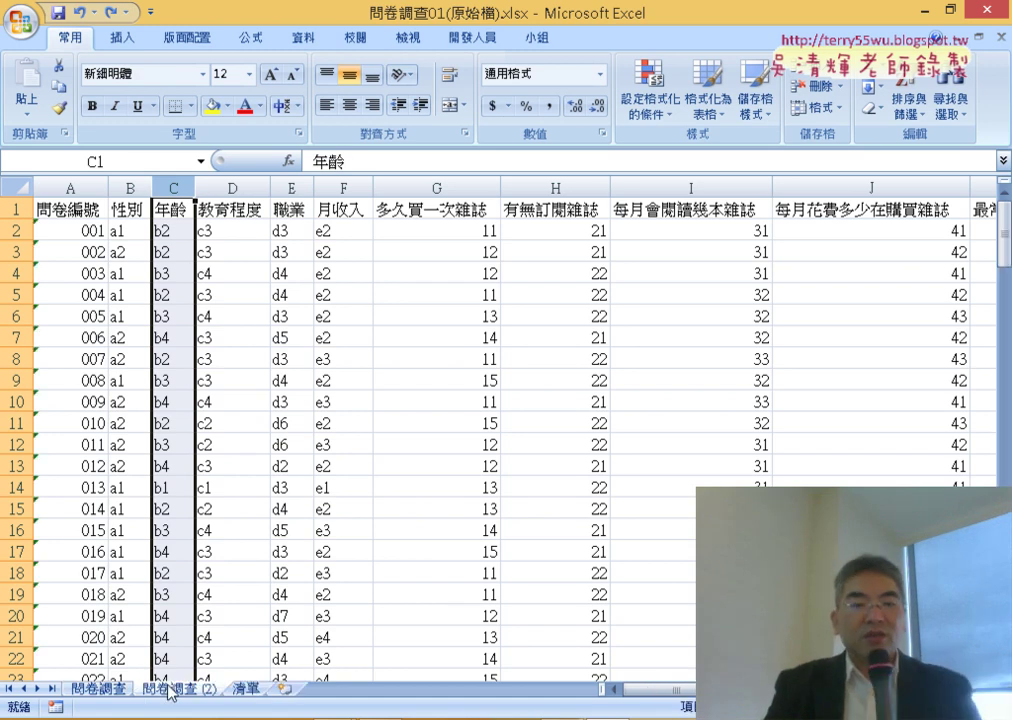
pyautogui.click(130, 697)
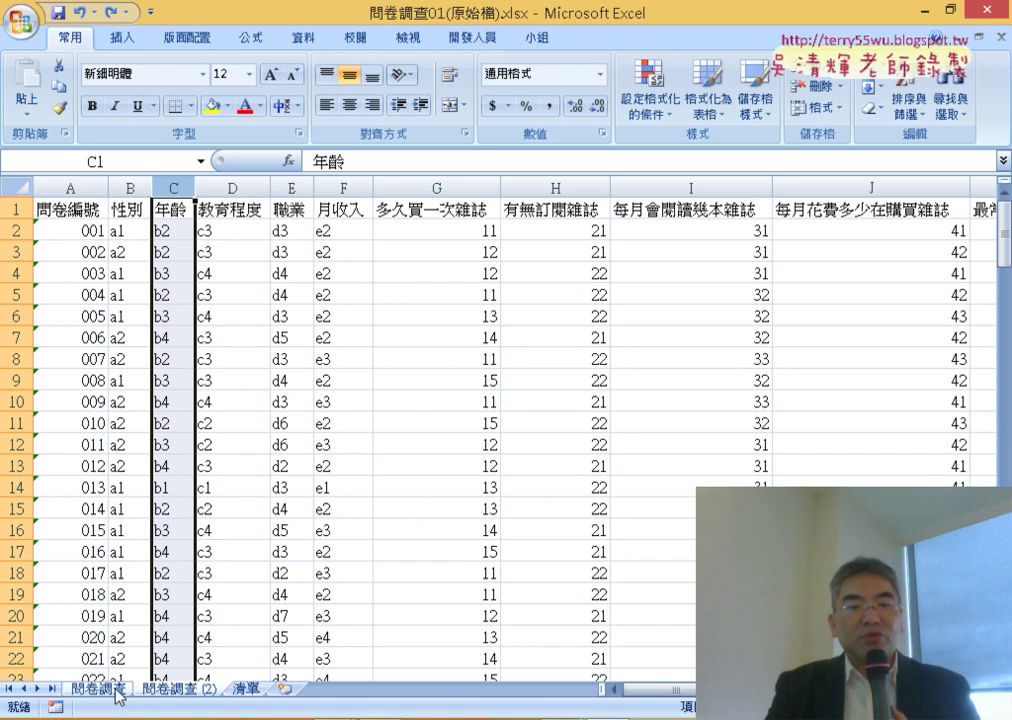
# On 問卷調查 (2), clear the coded answers in B2:P151.
pyautogui.click(185, 692)
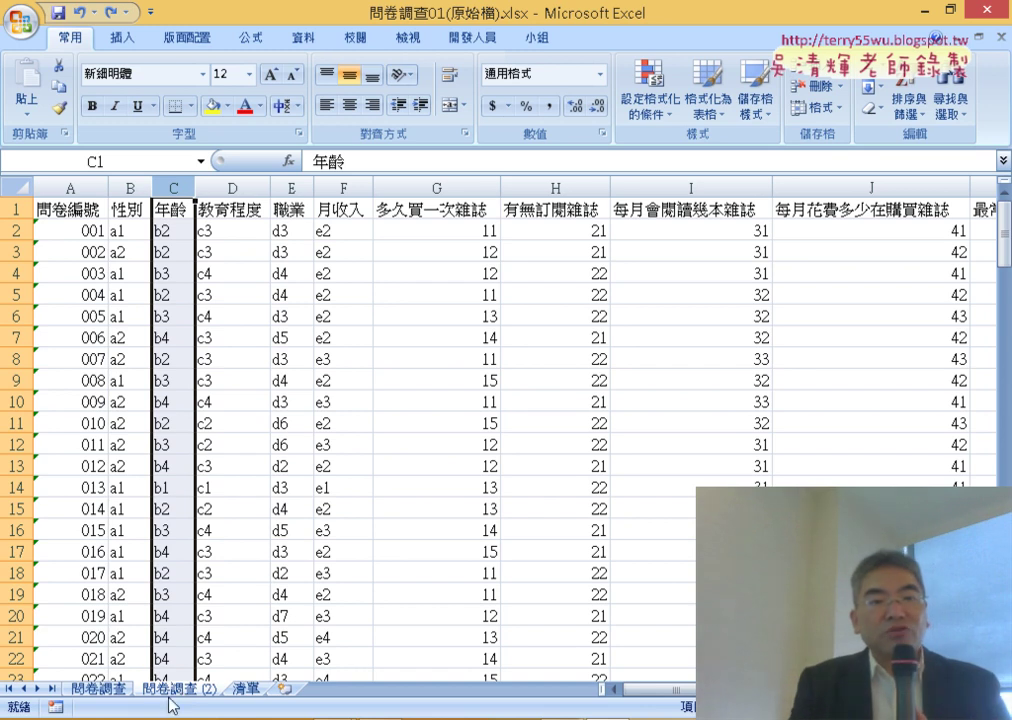
pyautogui.click(131, 231)
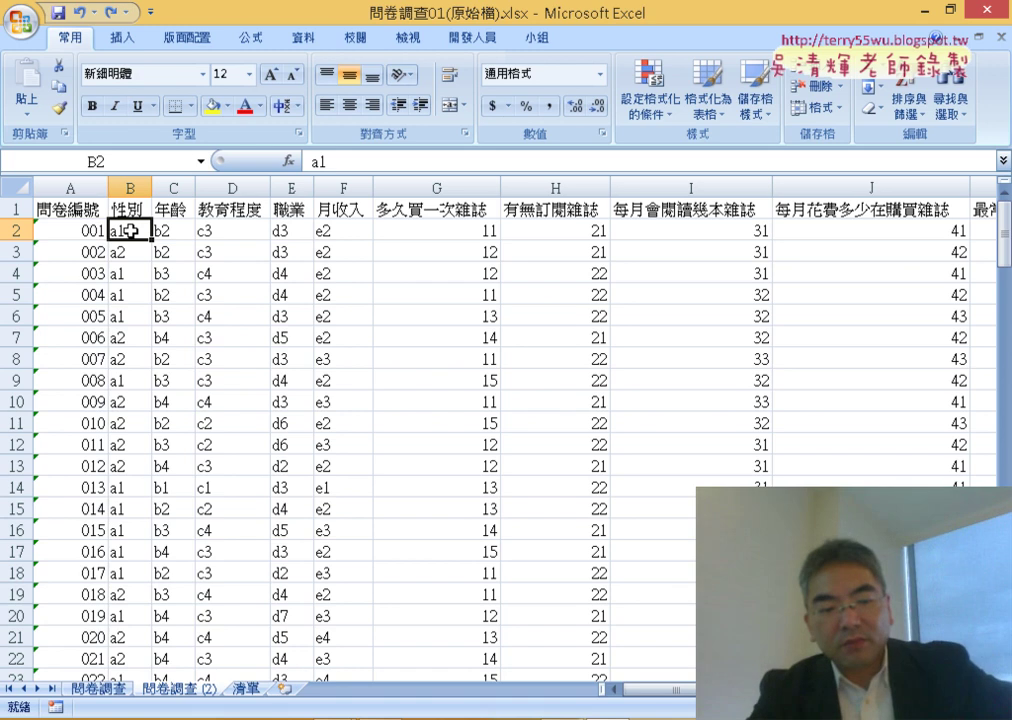
pyautogui.hotkey('ctrl', 'shift', 'Right')
pyautogui.hotkey('ctrl', 'shift', 'Down')
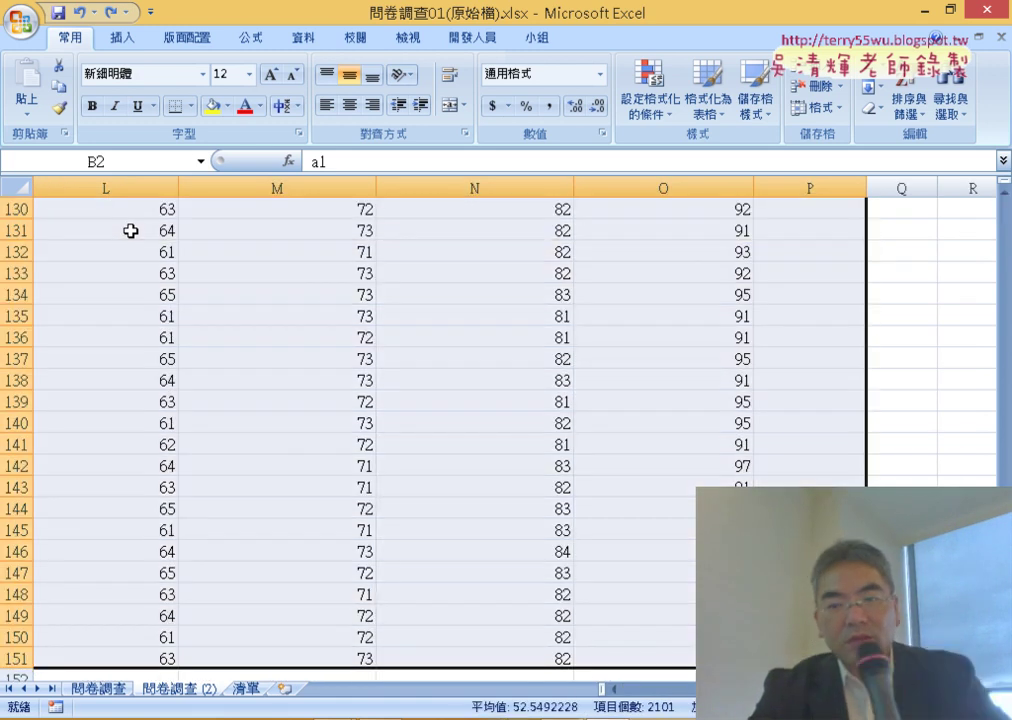
pyautogui.press('Delete')
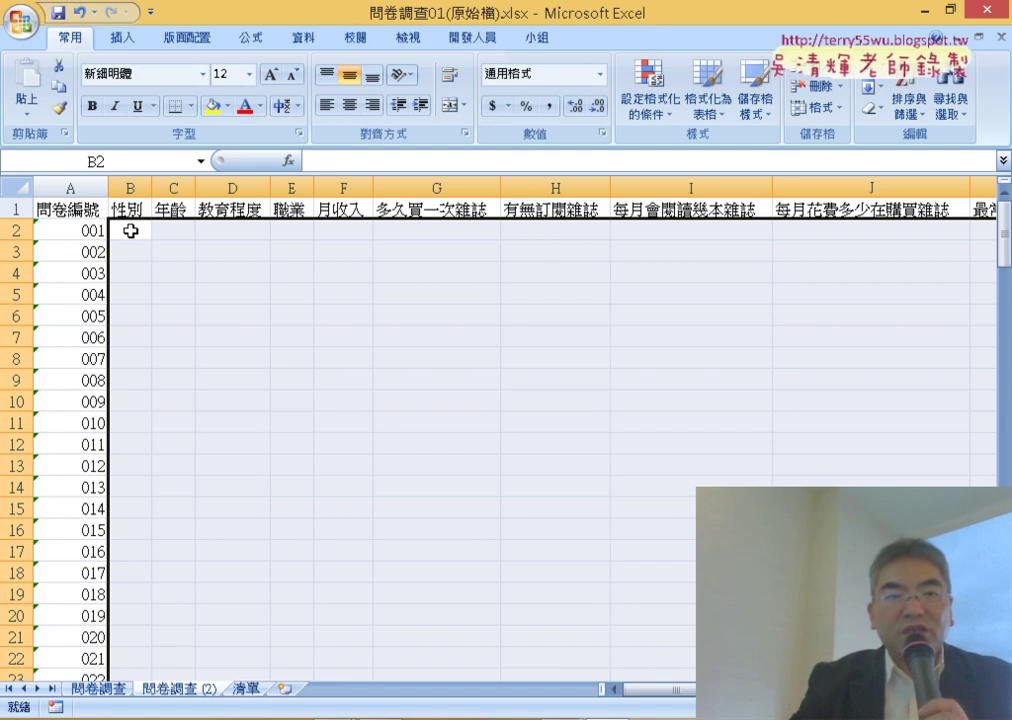
# Check the code stored in B2 of the original 問卷調查 sheet, then return to the copy.
pyautogui.click(130, 236)
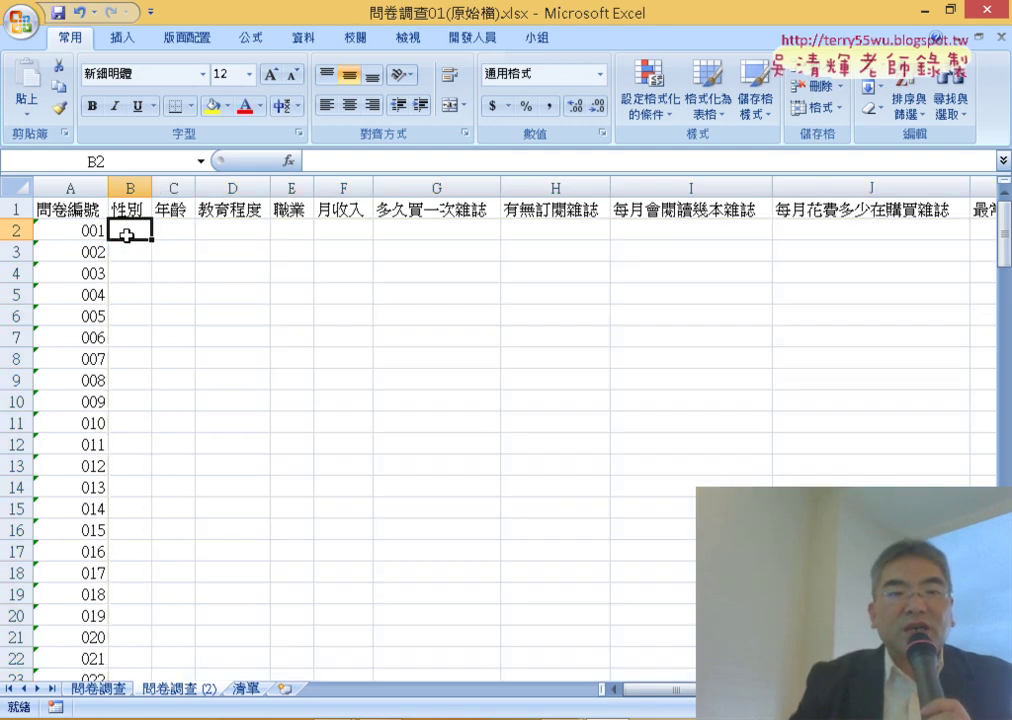
pyautogui.click(93, 692)
pyautogui.click(127, 229)
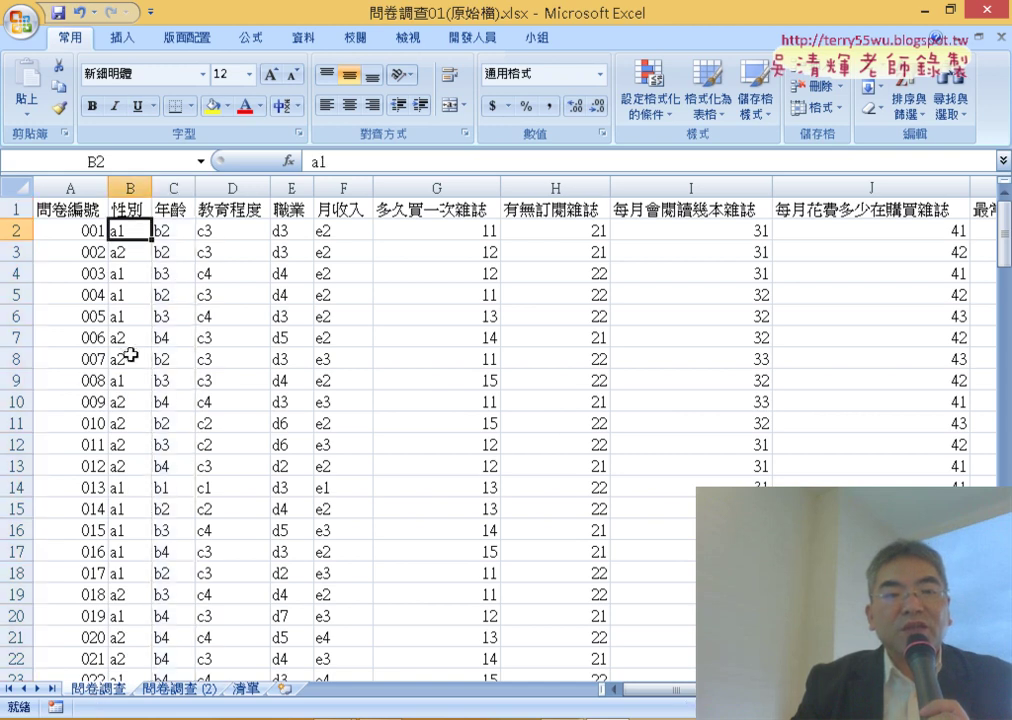
pyautogui.click(168, 690)
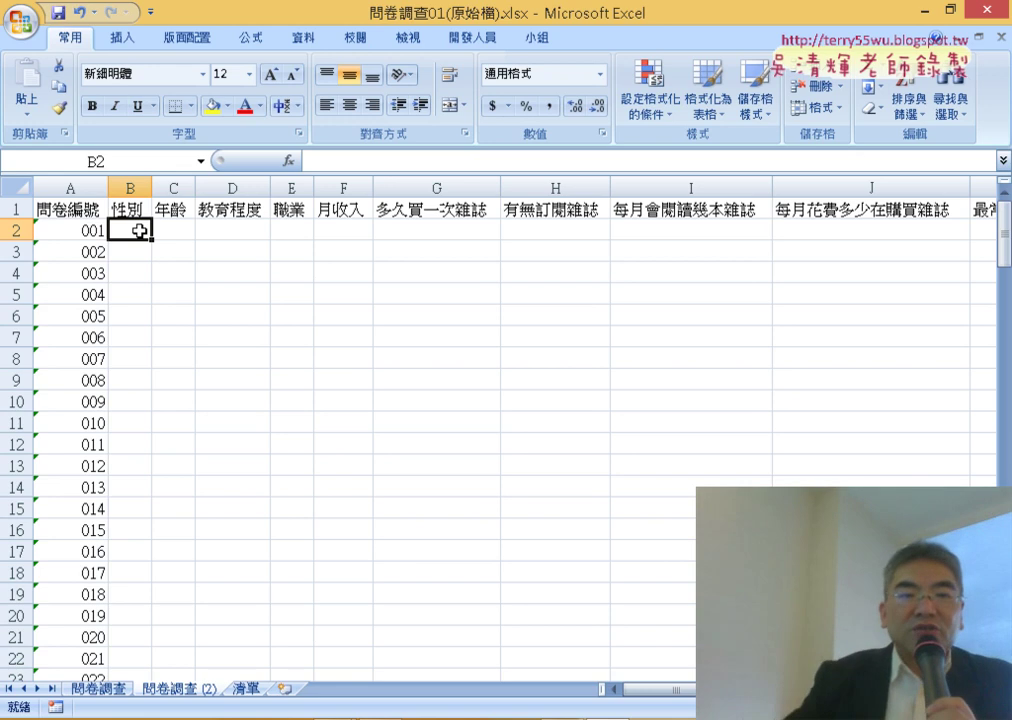
# Insert VLOOKUP into B2 from the Lookup & Reference category.
pyautogui.click(289, 161)
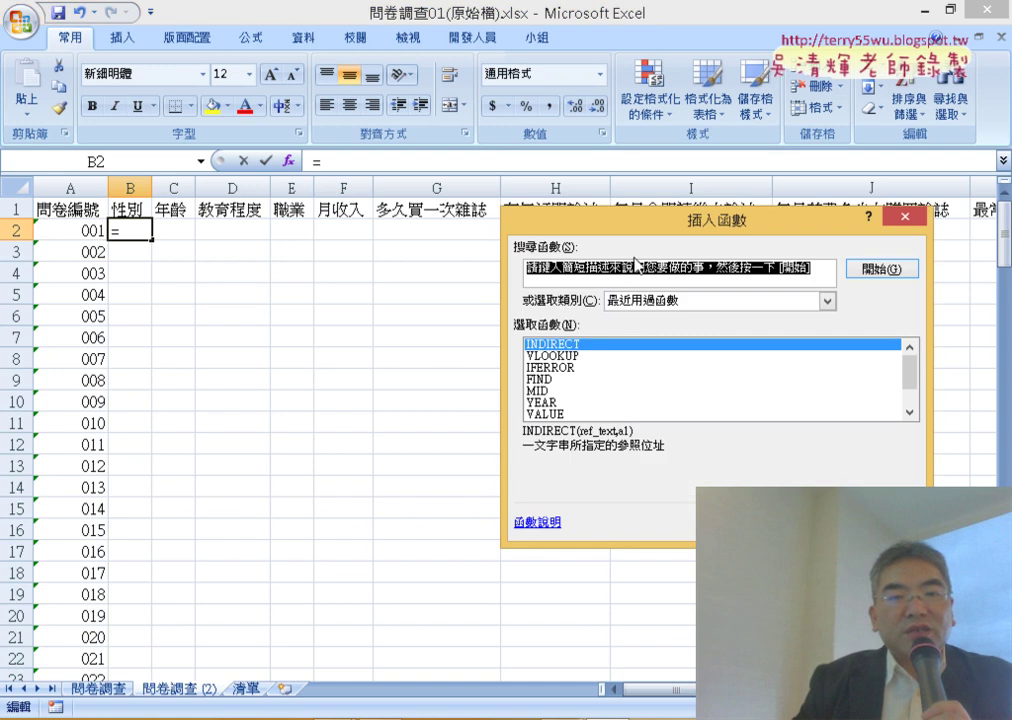
pyautogui.moveTo(640, 238); pyautogui.dragTo(421, 83)
pyautogui.click(430, 144)
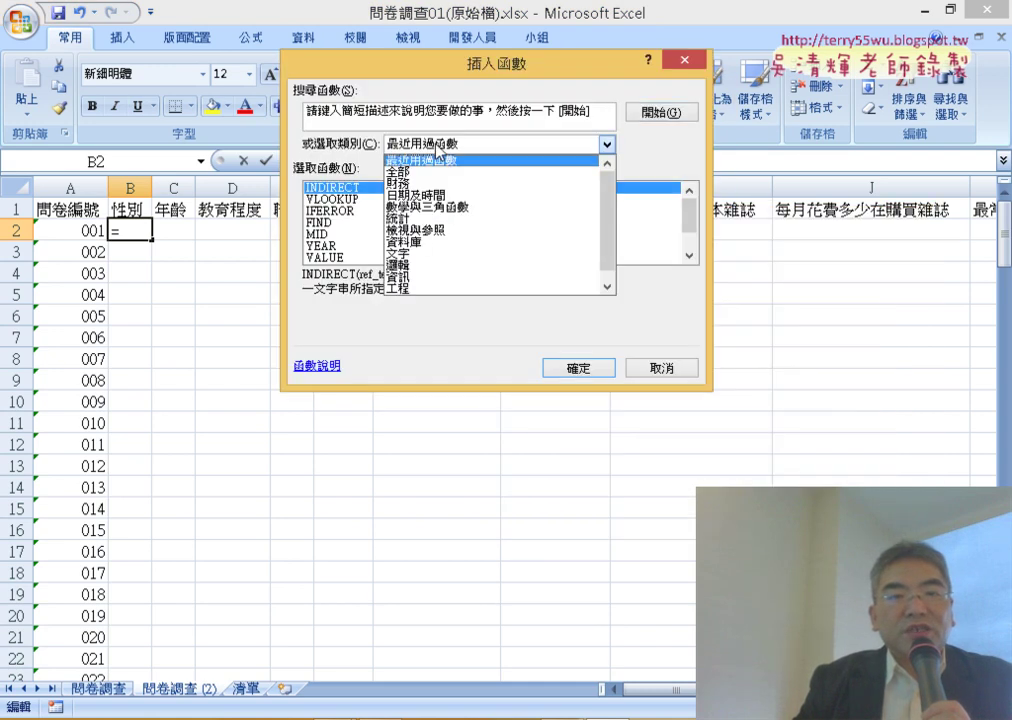
pyautogui.click(468, 230)
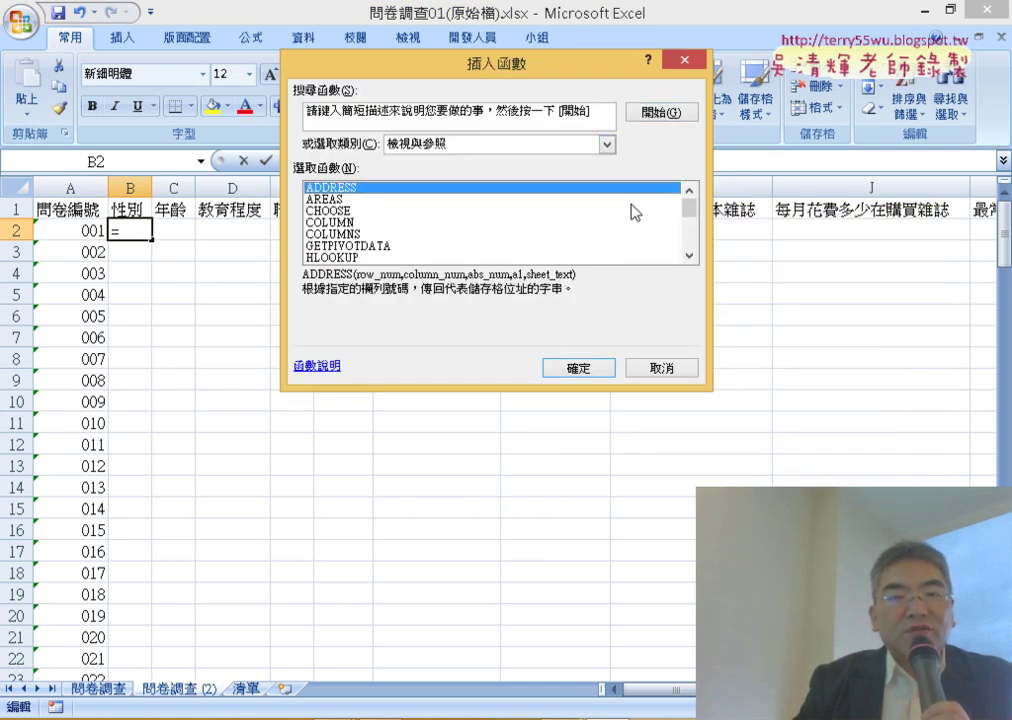
pyautogui.moveTo(687, 210); pyautogui.dragTo(683, 250)
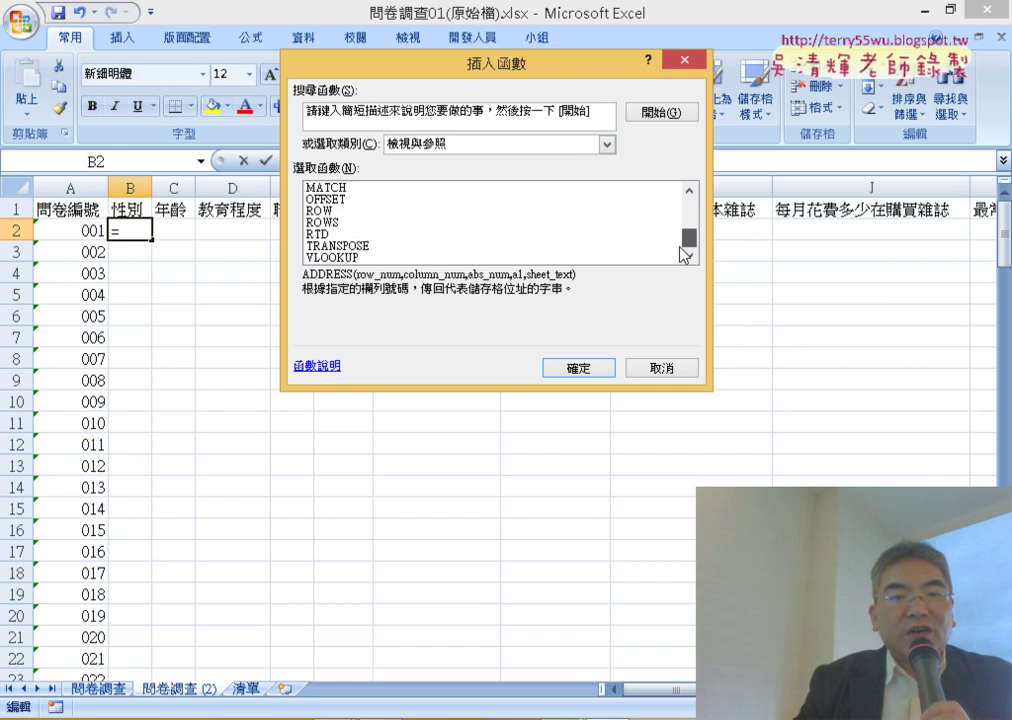
pyautogui.doubleClick(345, 258)
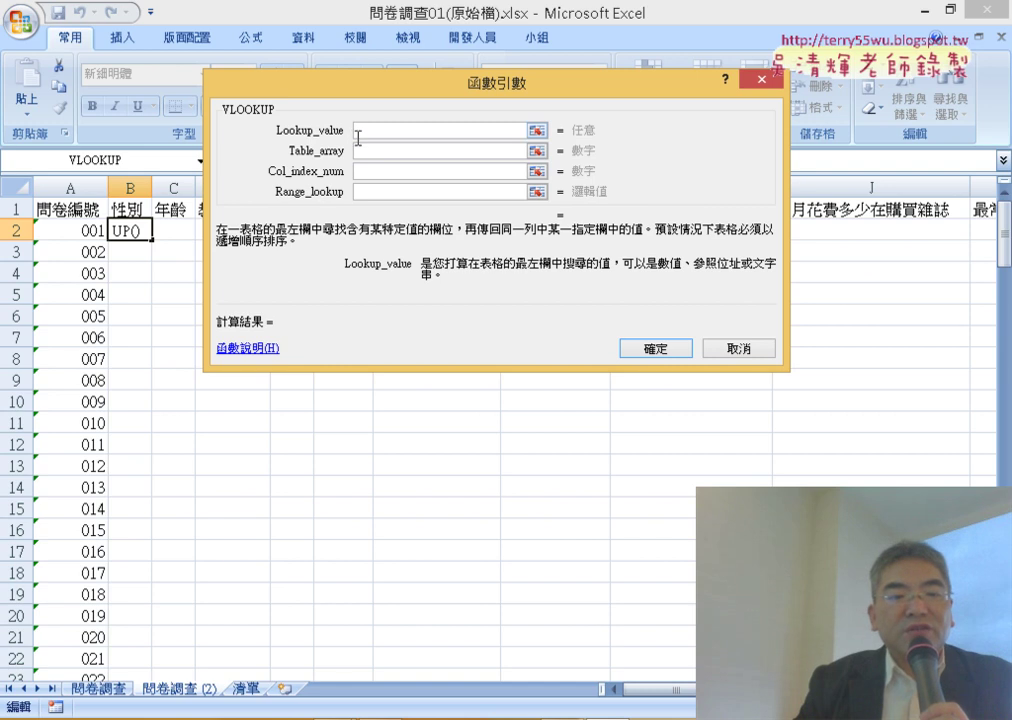
# Set the VLOOKUP lookup value to 問卷調查!B2.
pyautogui.click(99, 691)
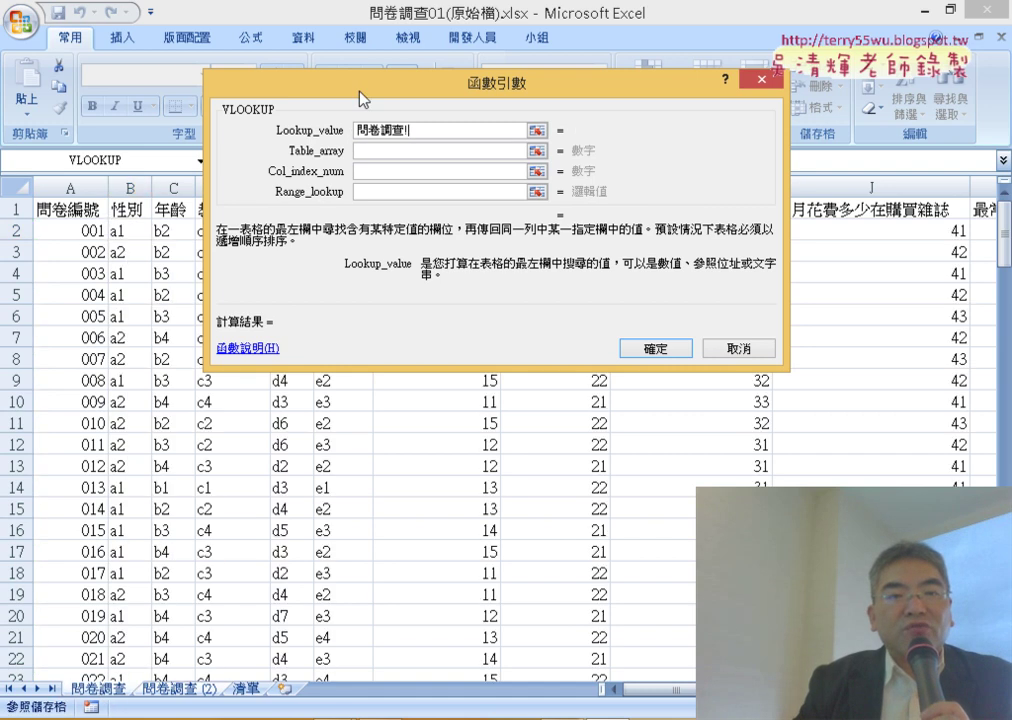
pyautogui.moveTo(359, 90); pyautogui.dragTo(474, 87)
pyautogui.click(123, 232)
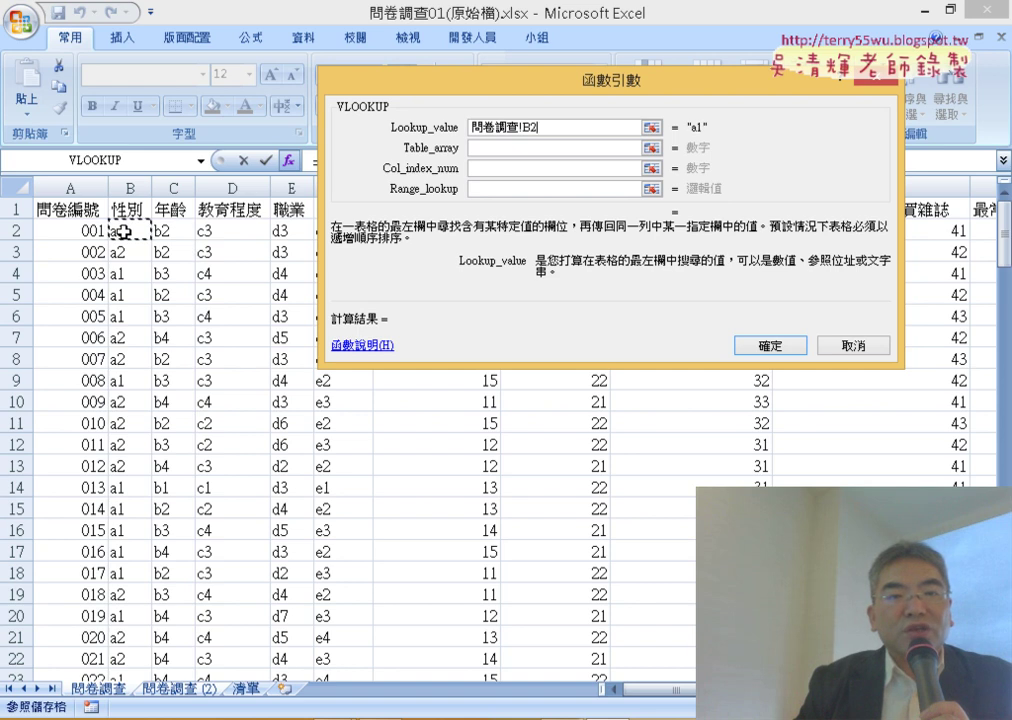
pyautogui.click(490, 150)
pyautogui.hotkey('ctrl', 'pagedown')
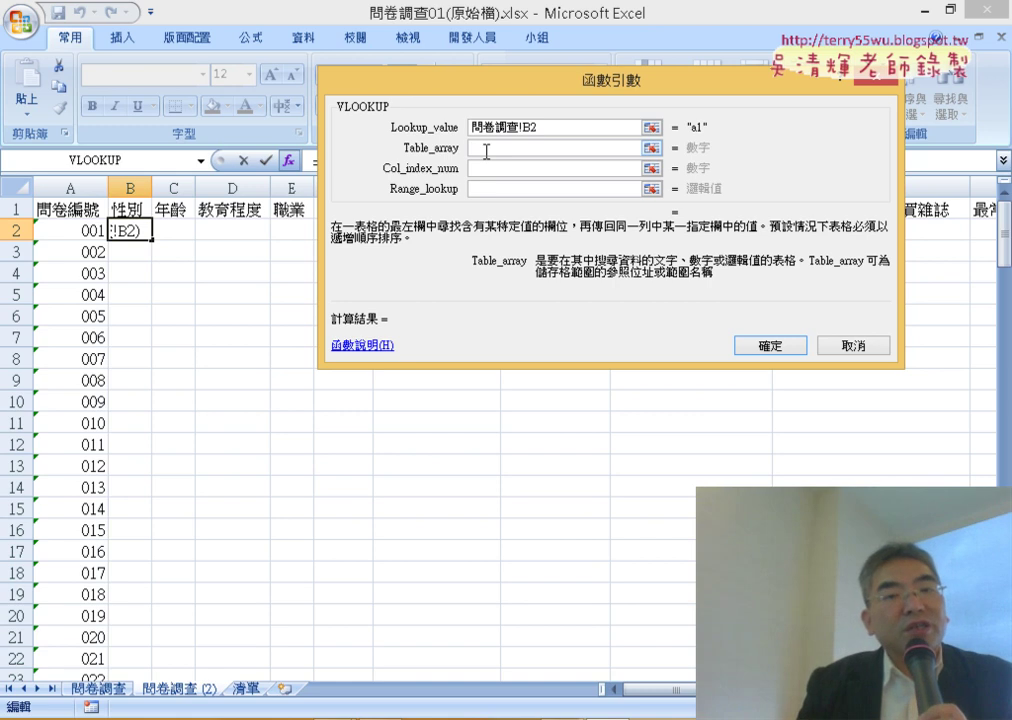
# Select 清單!A2:B3 as the table array, then erase it.
pyautogui.moveTo(520, 94); pyautogui.dragTo(675, 95)
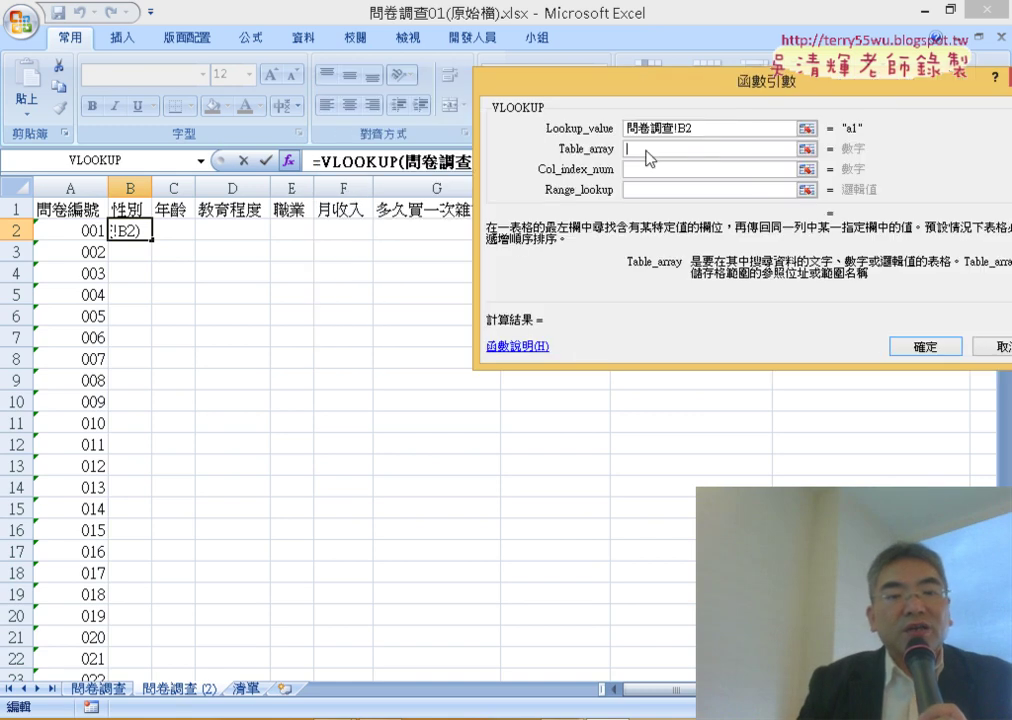
pyautogui.click(247, 689)
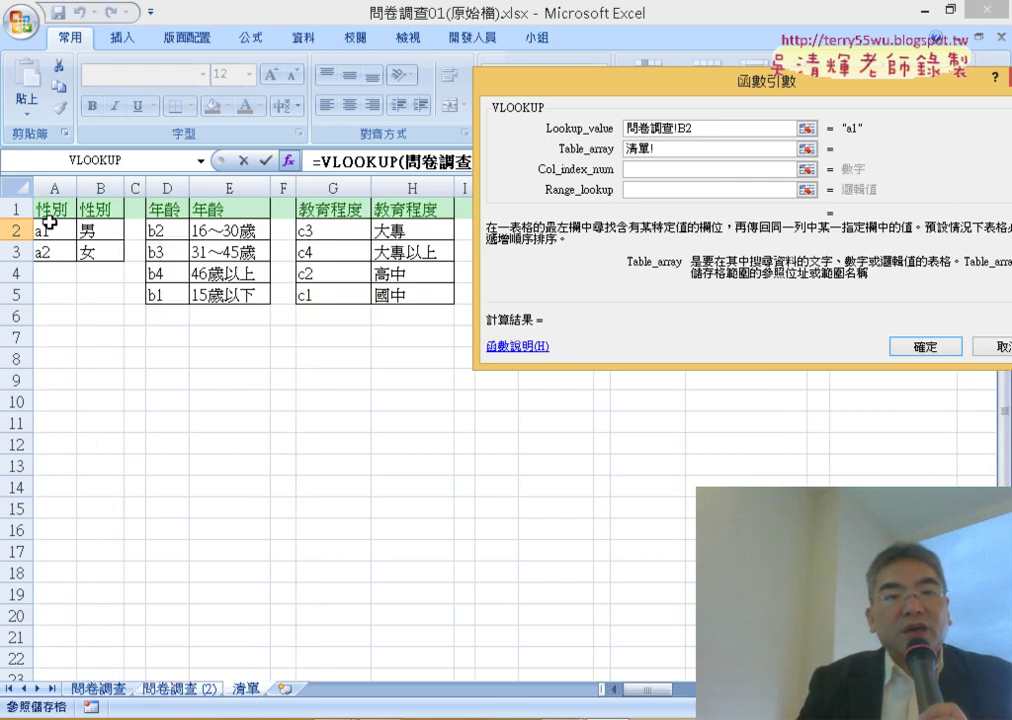
pyautogui.moveTo(49, 230); pyautogui.dragTo(106, 252)
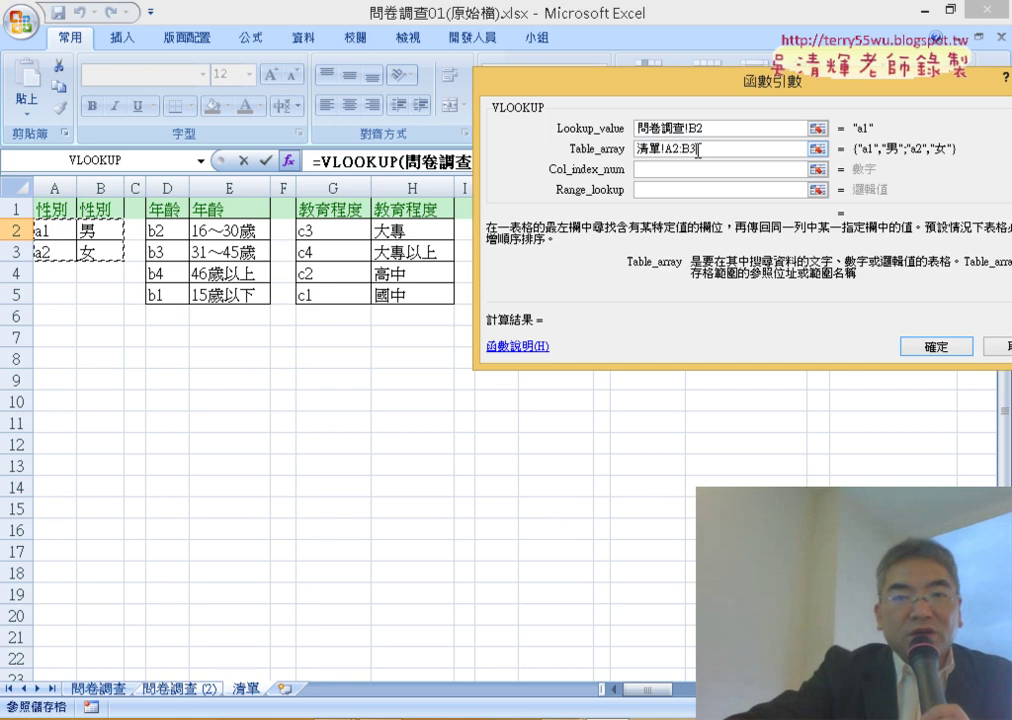
pyautogui.press('BackSpace')
pyautogui.press('BackSpace')
pyautogui.press('BackSpace')
pyautogui.press('BackSpace')
pyautogui.press('BackSpace')
pyautogui.press('BackSpace')
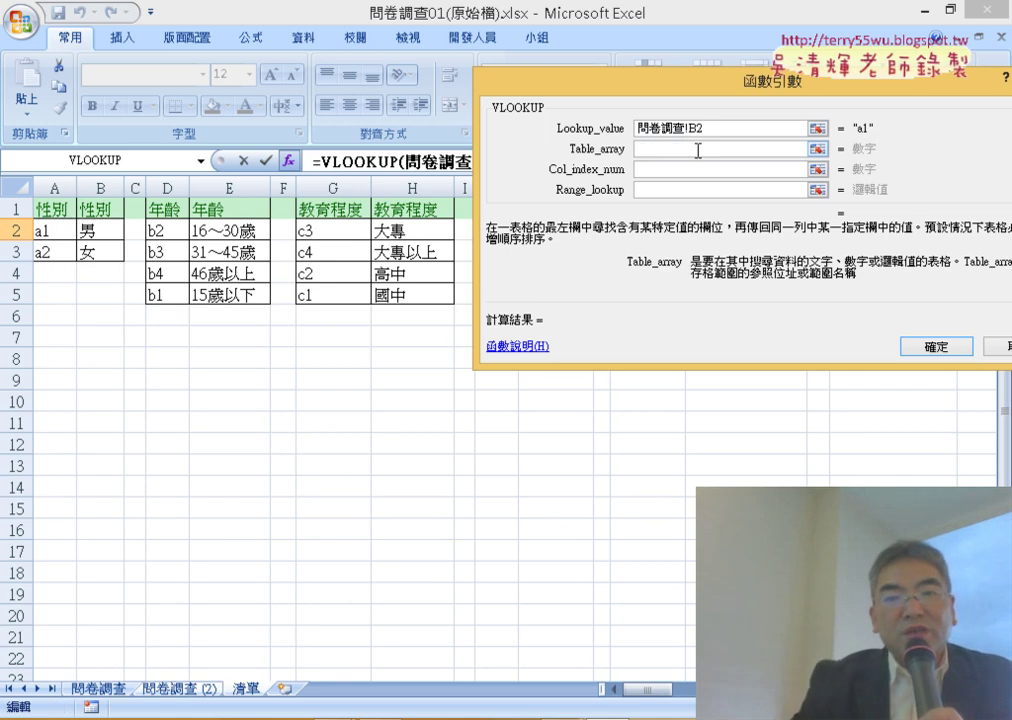
# Cancel the unfinished VLOOKUP and name the gender table A2:B3 on 清單 as 性別.
pyautogui.click(998, 346)
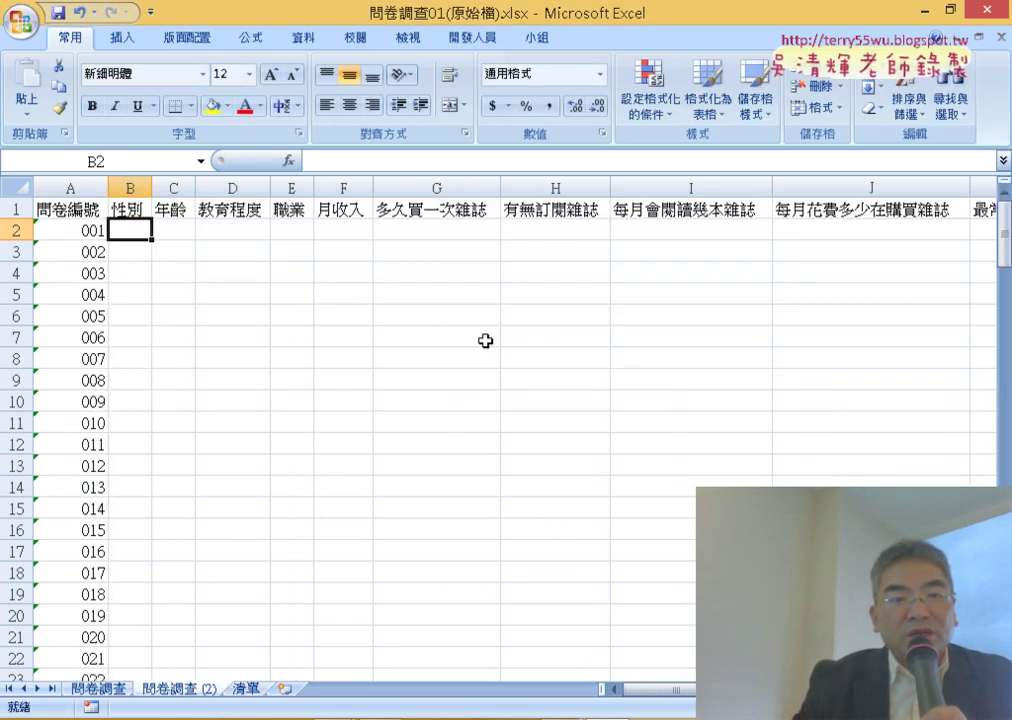
pyautogui.click(250, 689)
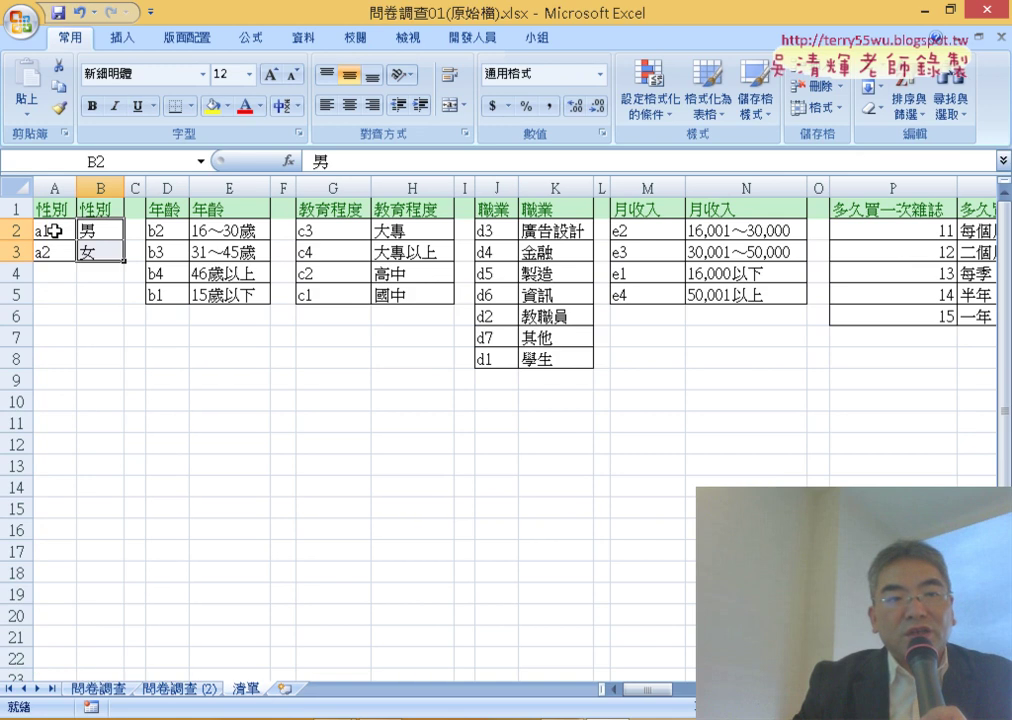
pyautogui.click(54, 231)
pyautogui.moveTo(56, 231); pyautogui.dragTo(82, 254)
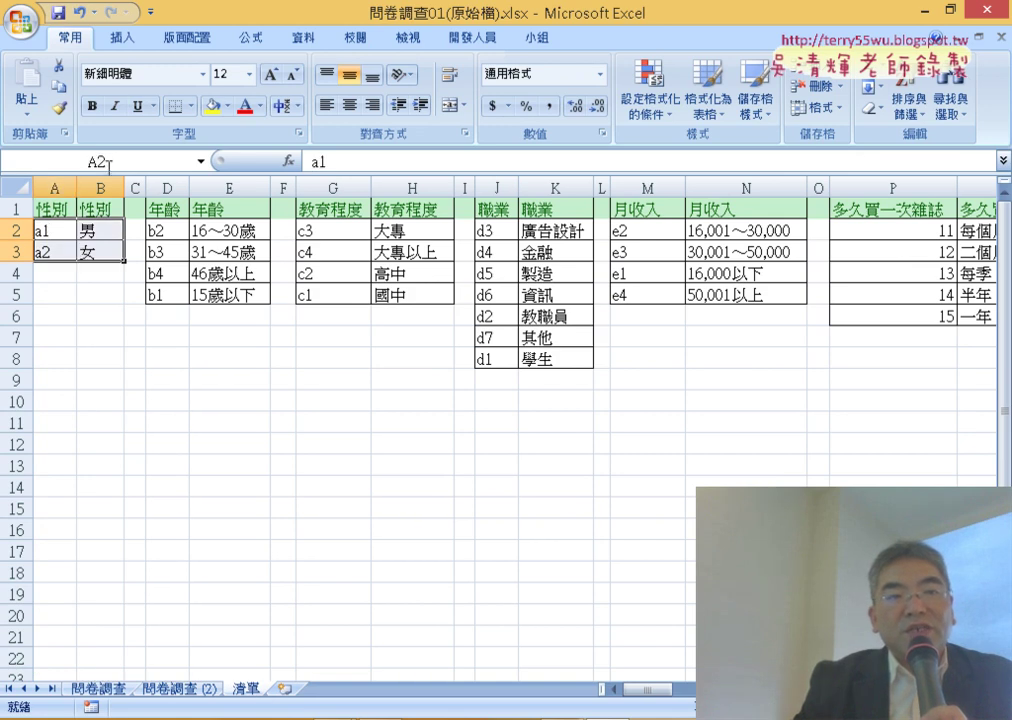
pyautogui.click(52, 209)
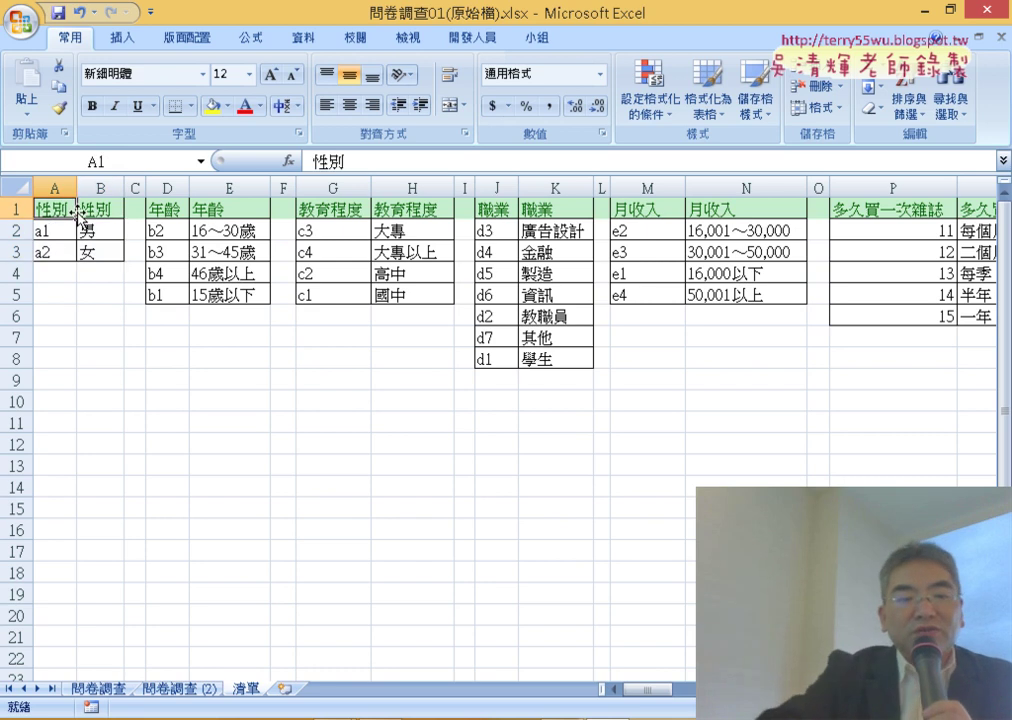
pyautogui.hotkey('ctrl', 'c')
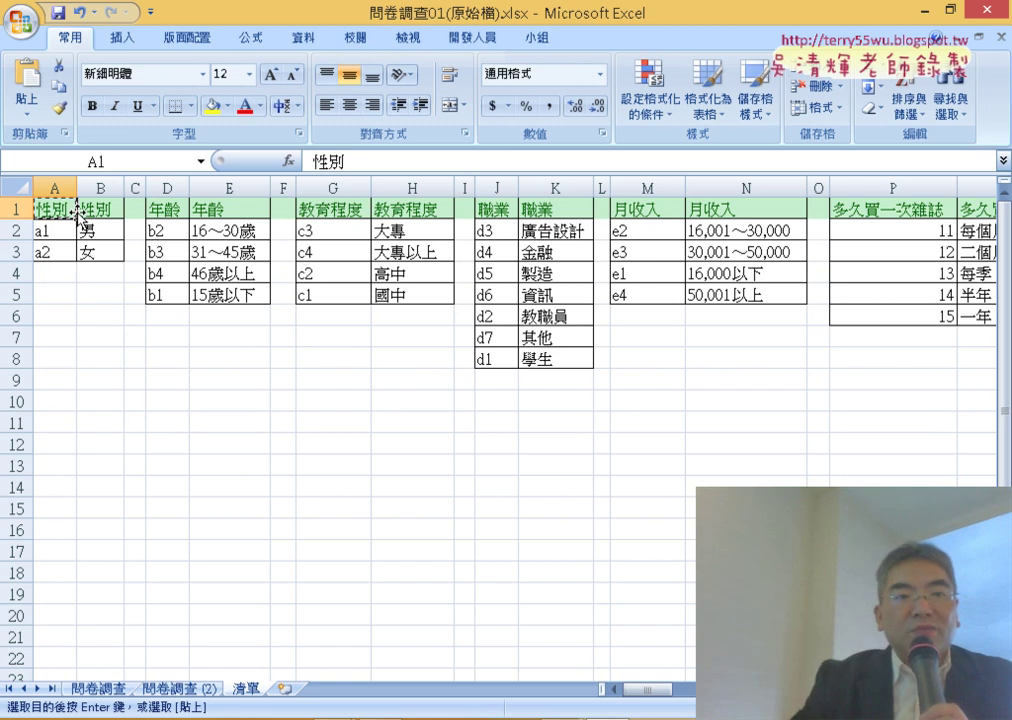
pyautogui.moveTo(55, 228); pyautogui.dragTo(84, 250)
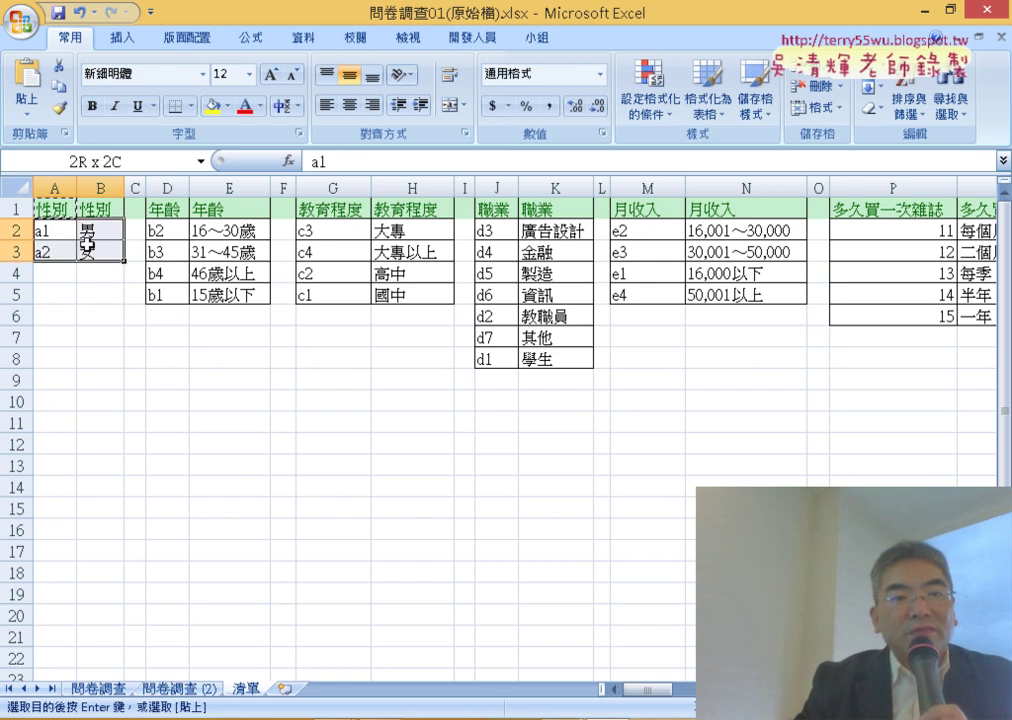
pyautogui.click(118, 159)
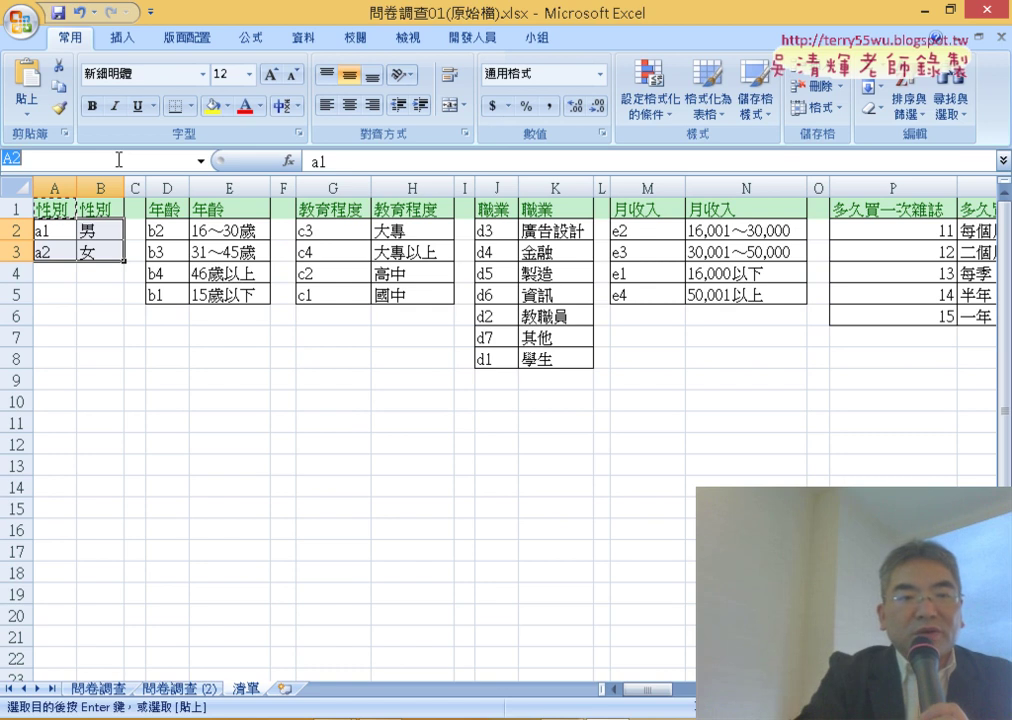
pyautogui.write('性別')
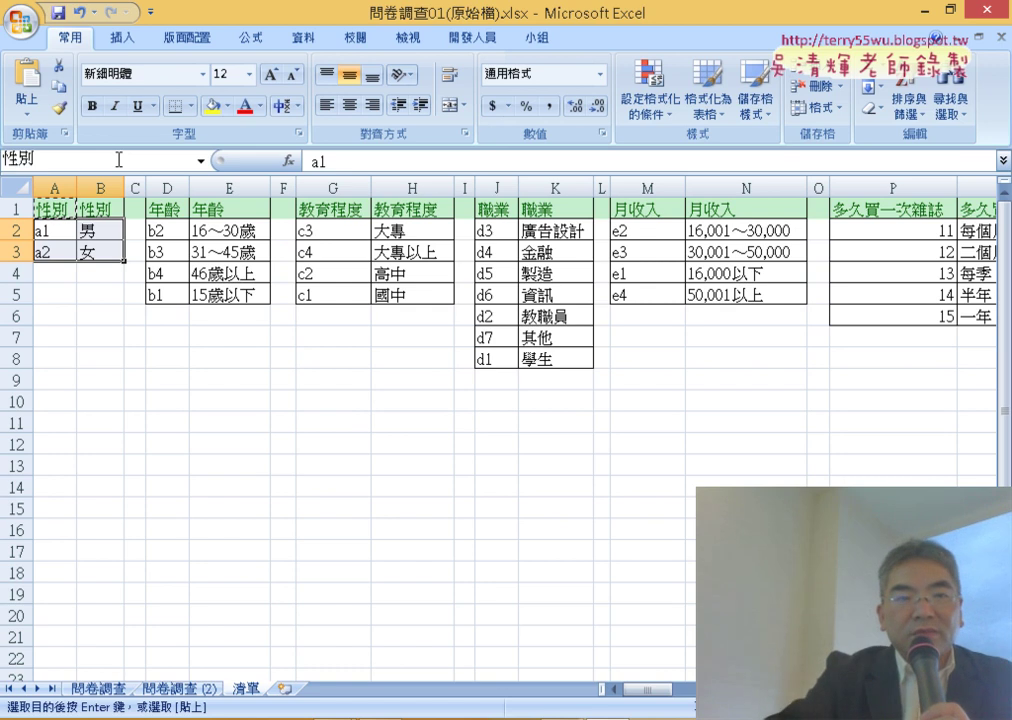
pyautogui.press('Return')
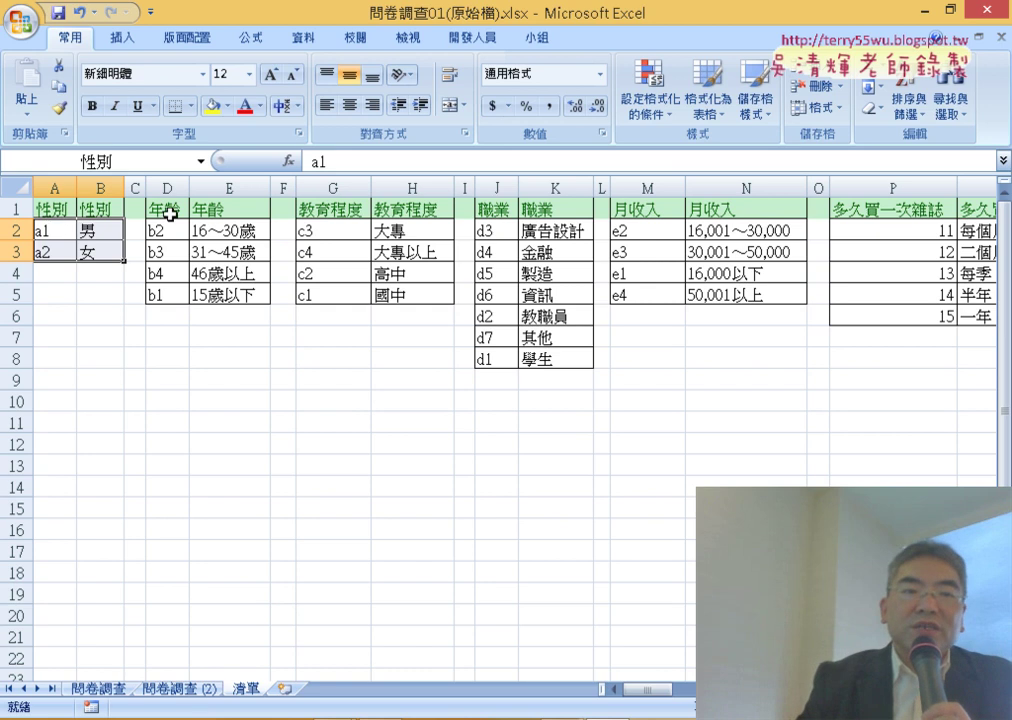
# Name the age table D2:E5 as 年齡 using its copied header.
pyautogui.click(170, 213)
pyautogui.hotkey('ctrl', 'c')
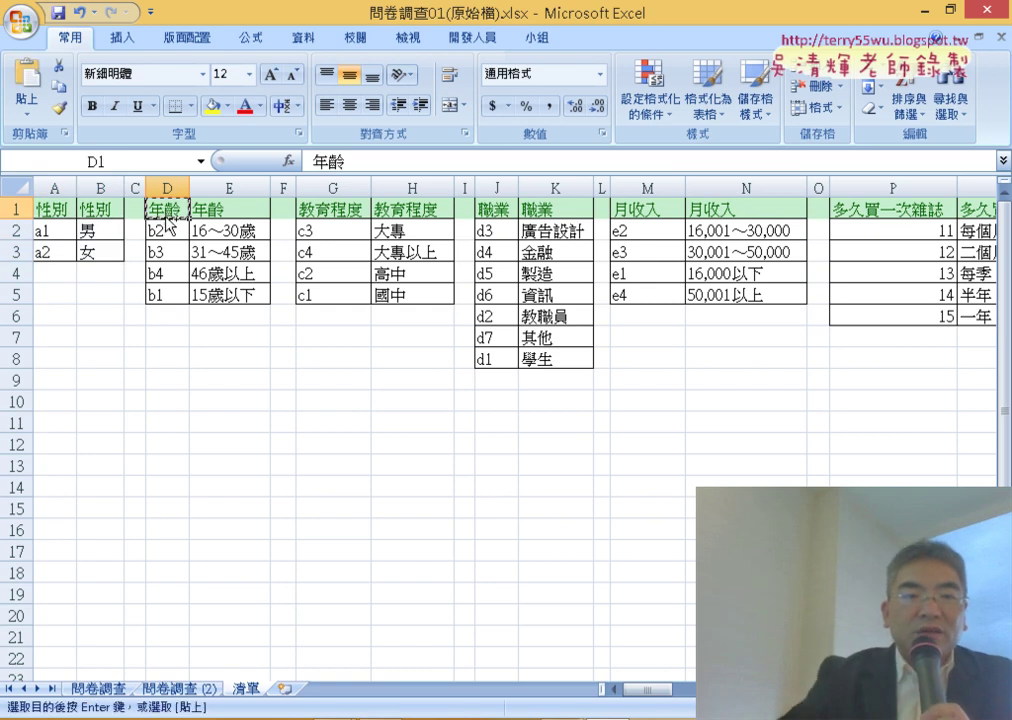
pyautogui.moveTo(170, 236); pyautogui.dragTo(244, 293)
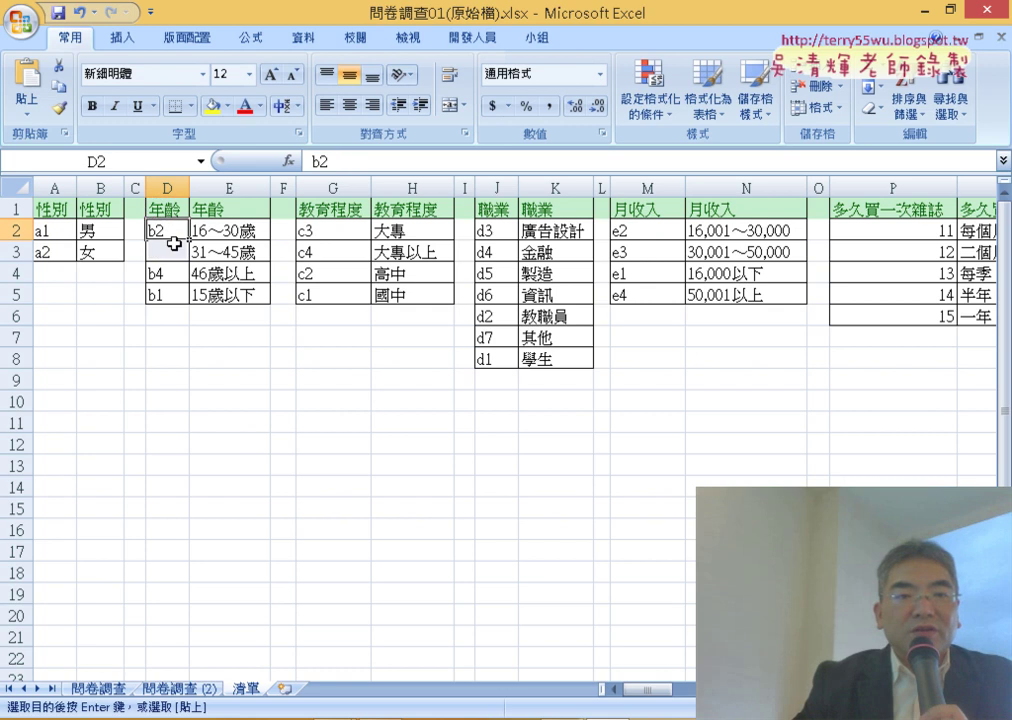
pyautogui.click(117, 159)
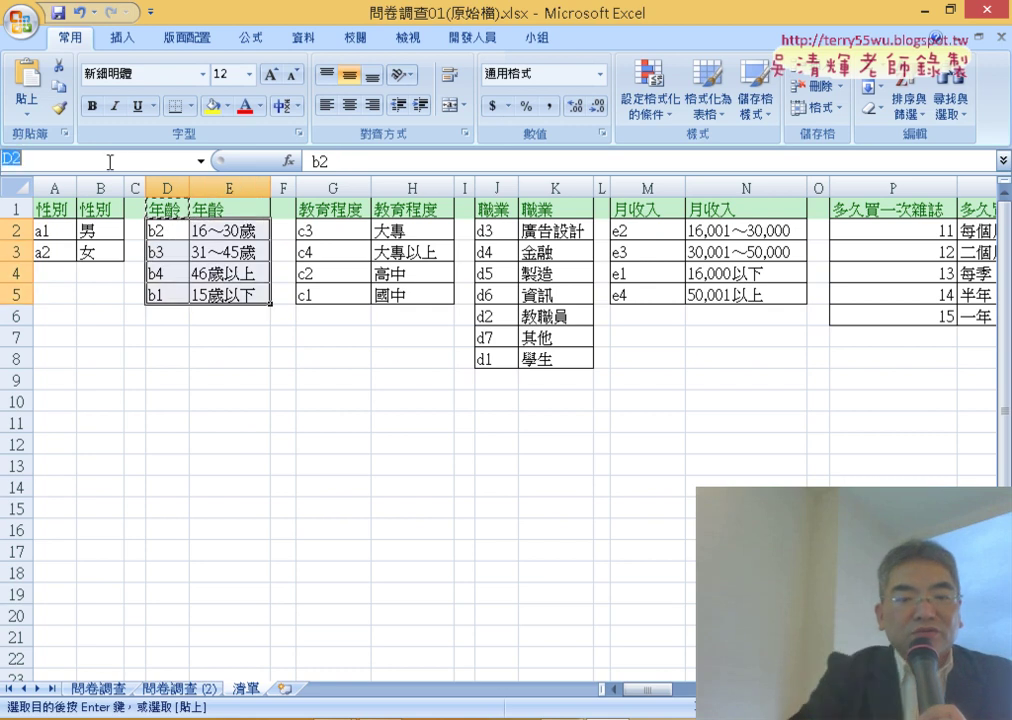
pyautogui.hotkey('ctrl', 'v')
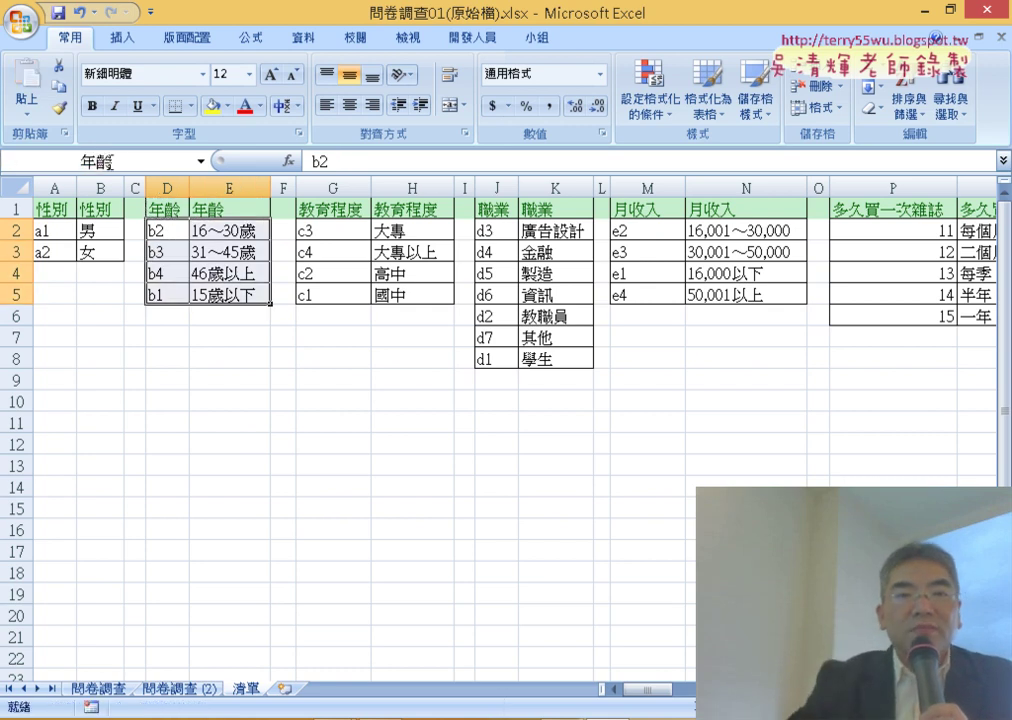
pyautogui.press('Return')
# Name the education table G2:H5 as 教育程度.
pyautogui.click(346, 212)
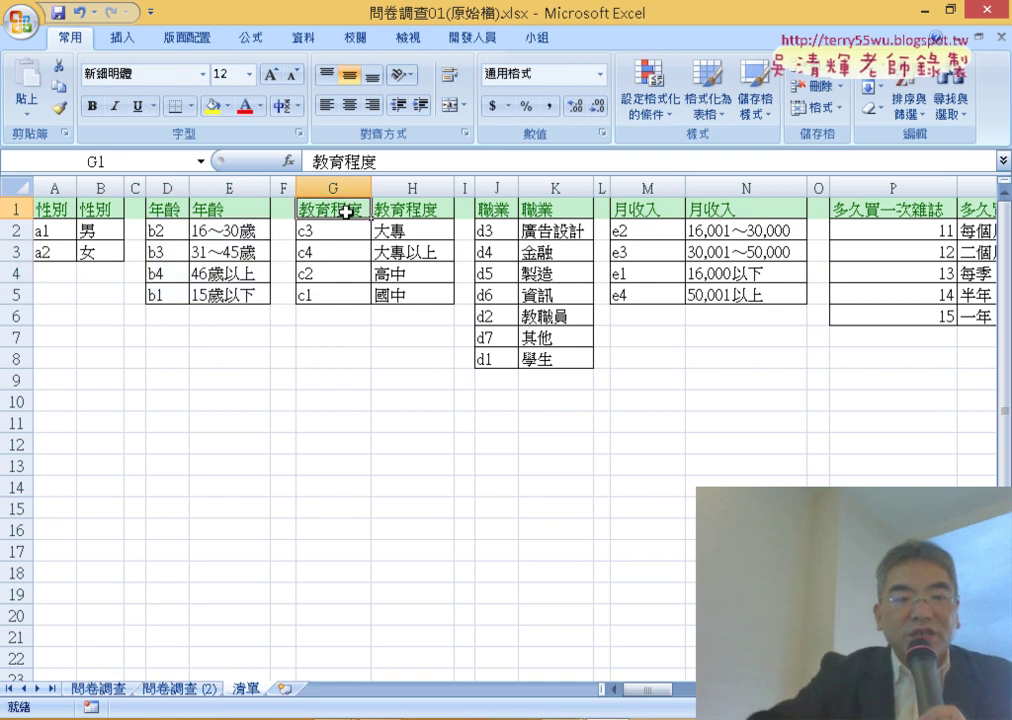
pyautogui.hotkey('ctrl', 'c')
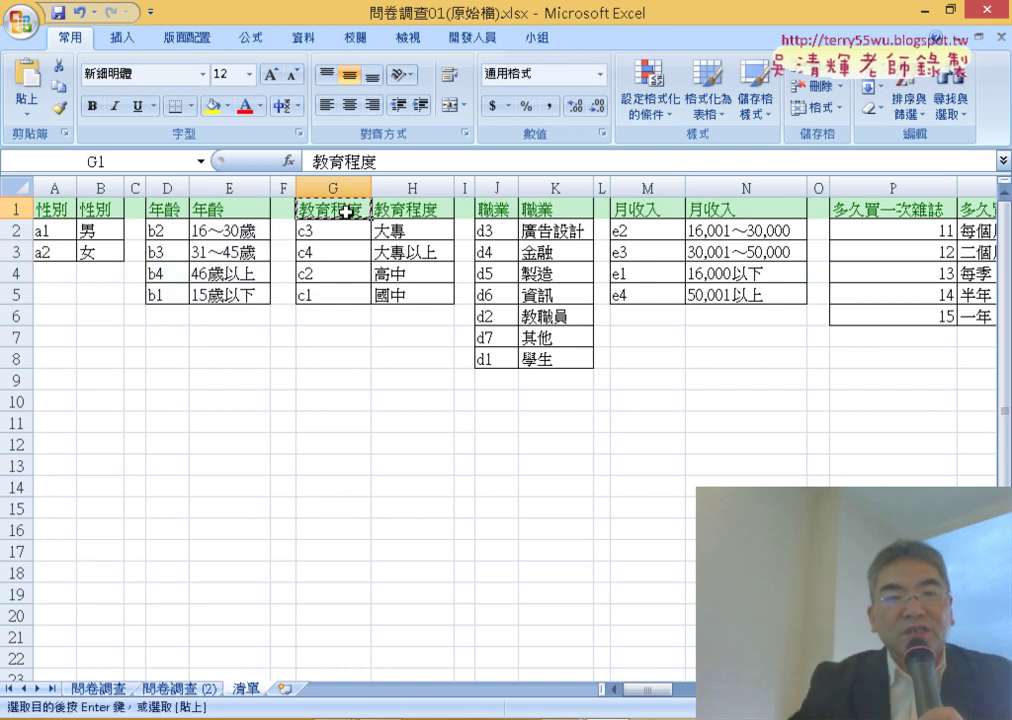
pyautogui.click(338, 232)
pyautogui.moveTo(338, 232); pyautogui.dragTo(421, 290)
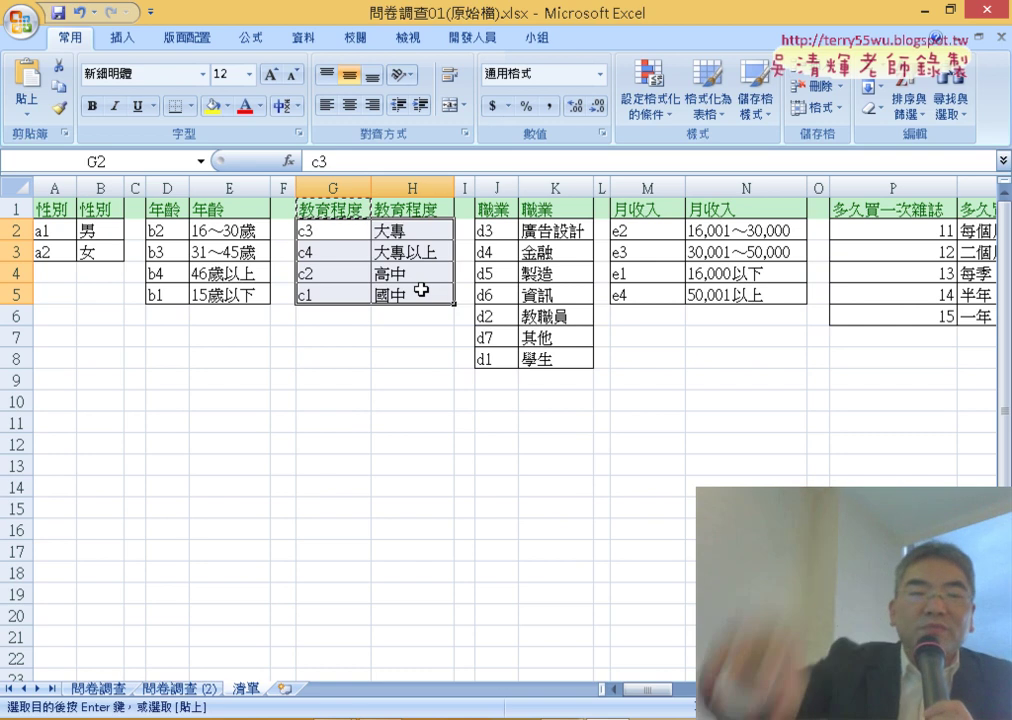
pyautogui.click(120, 162)
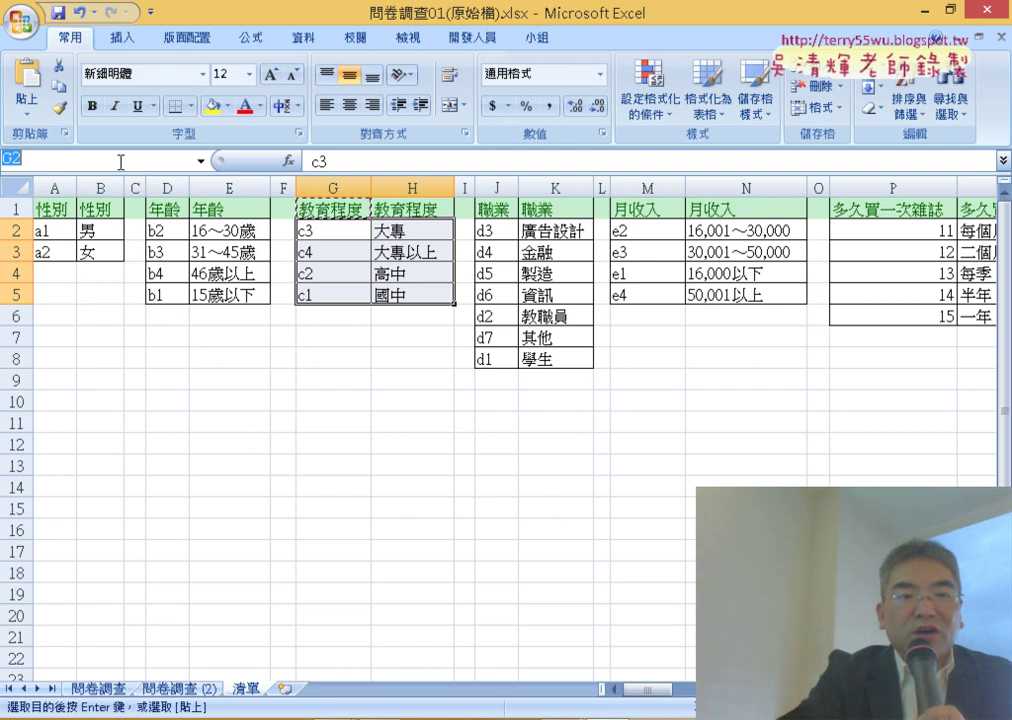
pyautogui.write('教育程度')
pyautogui.press('Return')
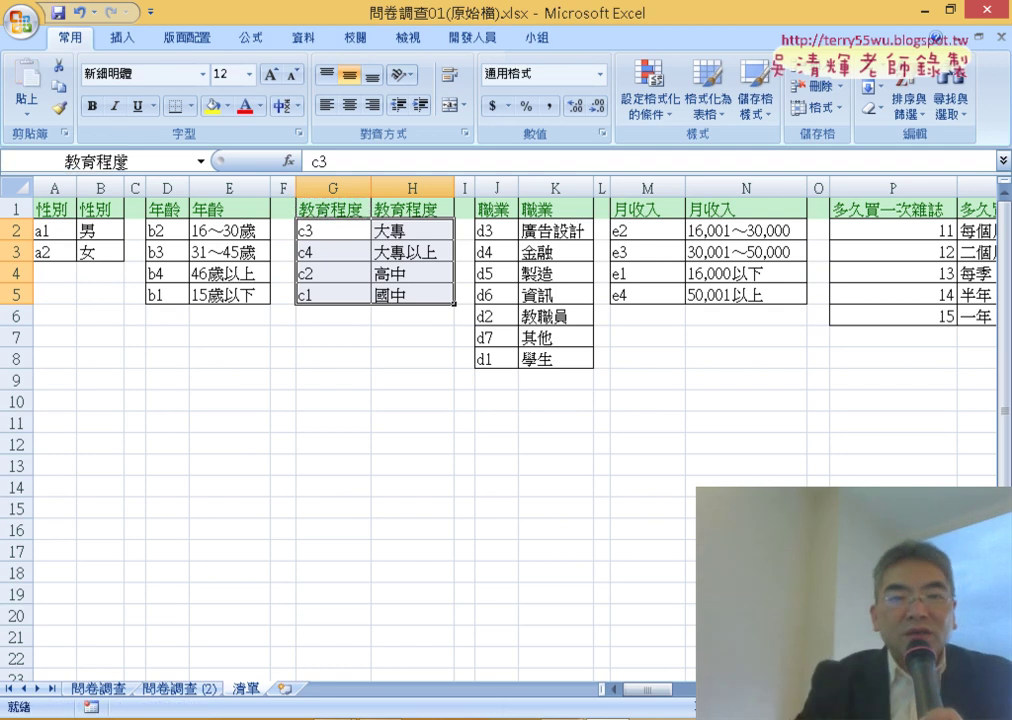
# Select the occupation table J2:K8 under the 職業 header.
pyautogui.moveTo(499, 228); pyautogui.dragTo(562, 357)
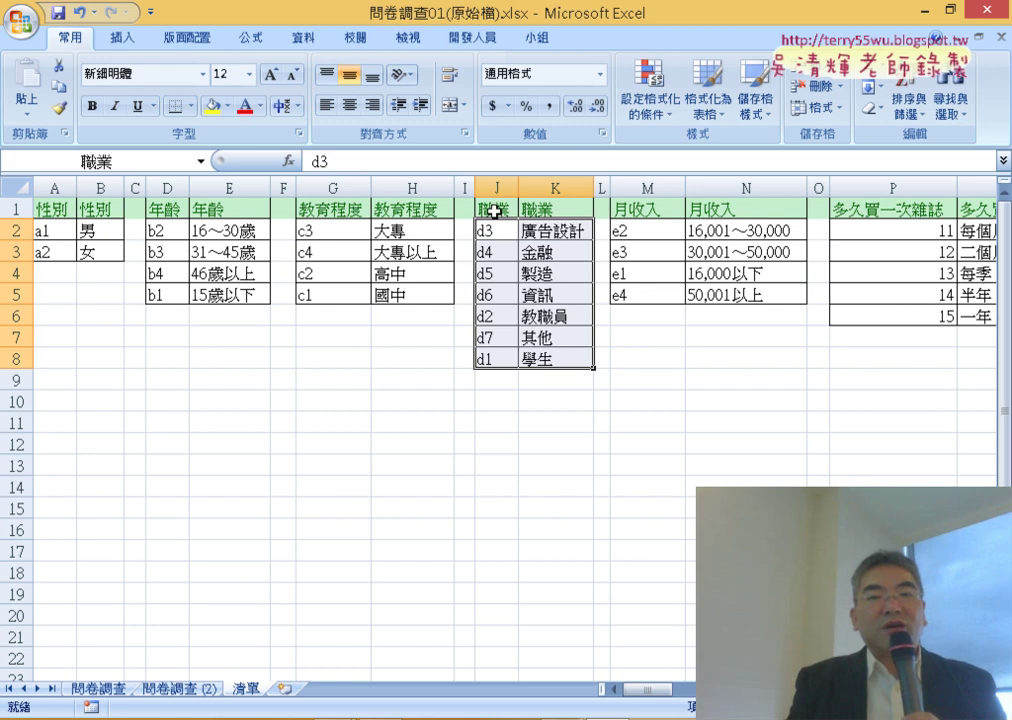
pyautogui.click(496, 209)
pyautogui.moveTo(497, 235); pyautogui.dragTo(571, 357)
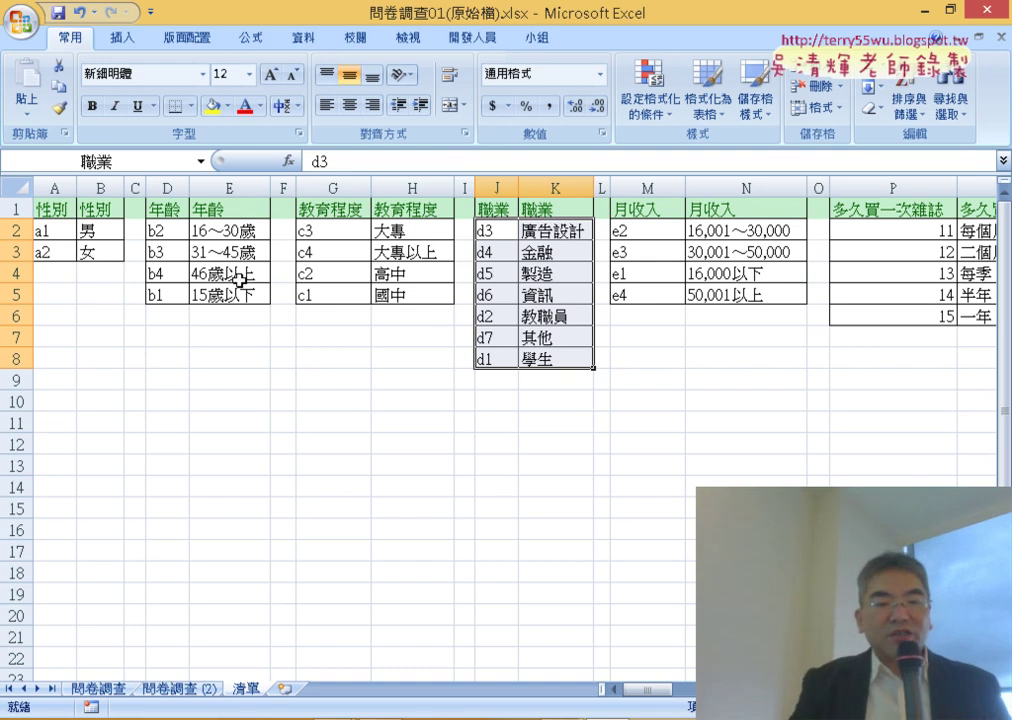
# Start a VLOOKUP in B2 of 問卷調查 (2) with lookup value 問卷調查!B2 and table 性別.
pyautogui.click(177, 689)
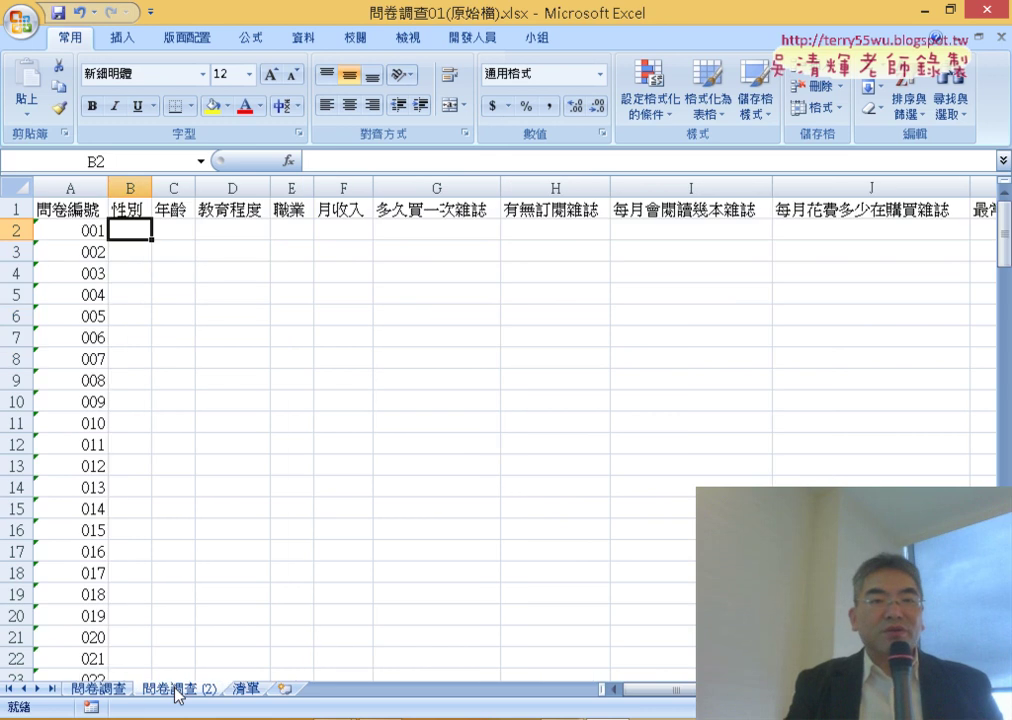
pyautogui.click(289, 161)
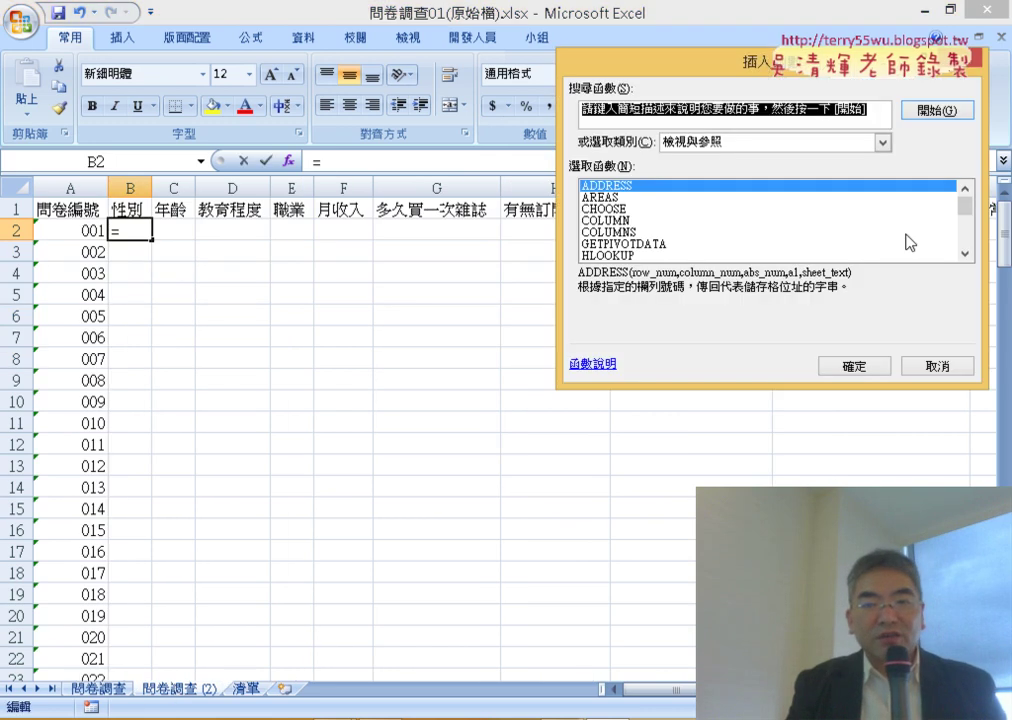
pyautogui.moveTo(966, 207); pyautogui.dragTo(966, 245)
pyautogui.doubleClick(610, 255)
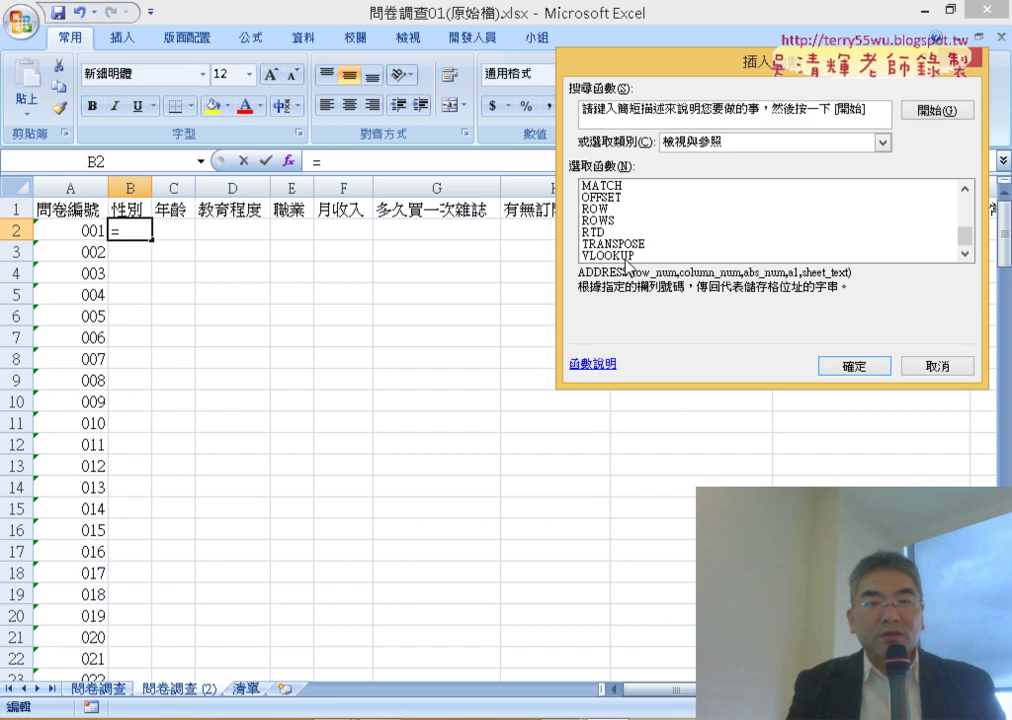
pyautogui.click(97, 690)
pyautogui.click(118, 234)
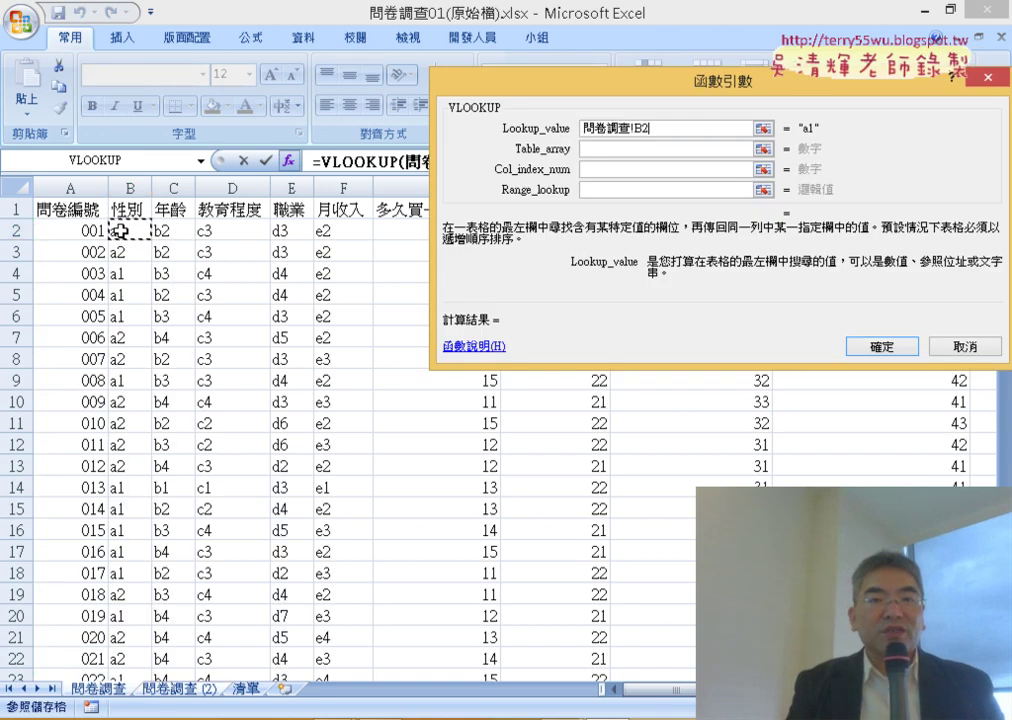
pyautogui.click(604, 151)
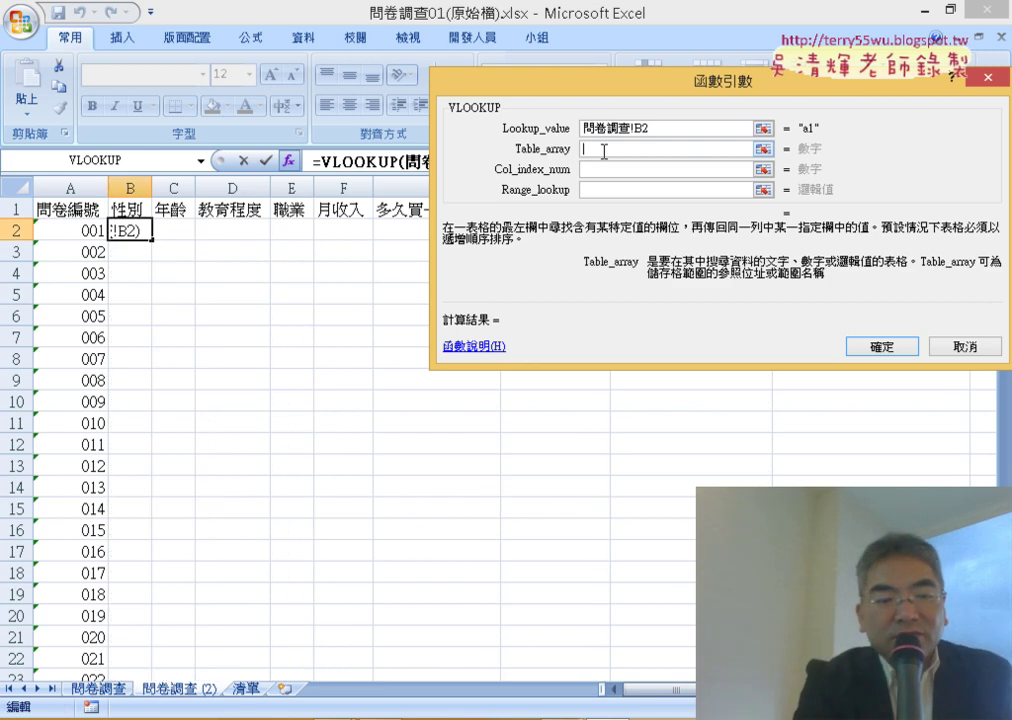
pyautogui.press('F3')
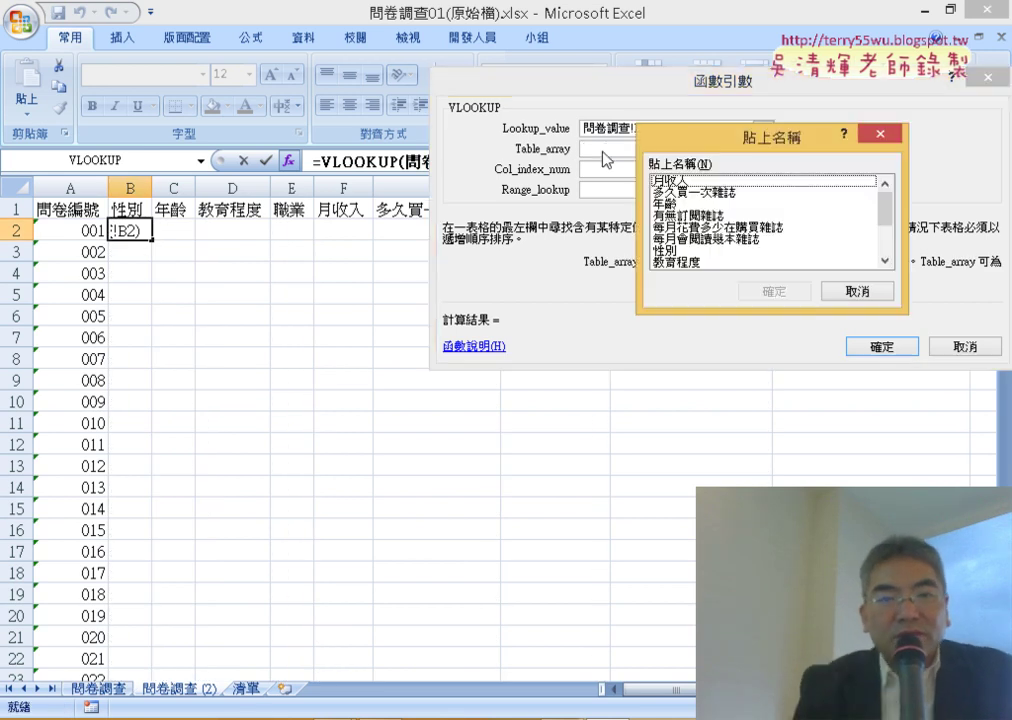
pyautogui.doubleClick(652, 251)
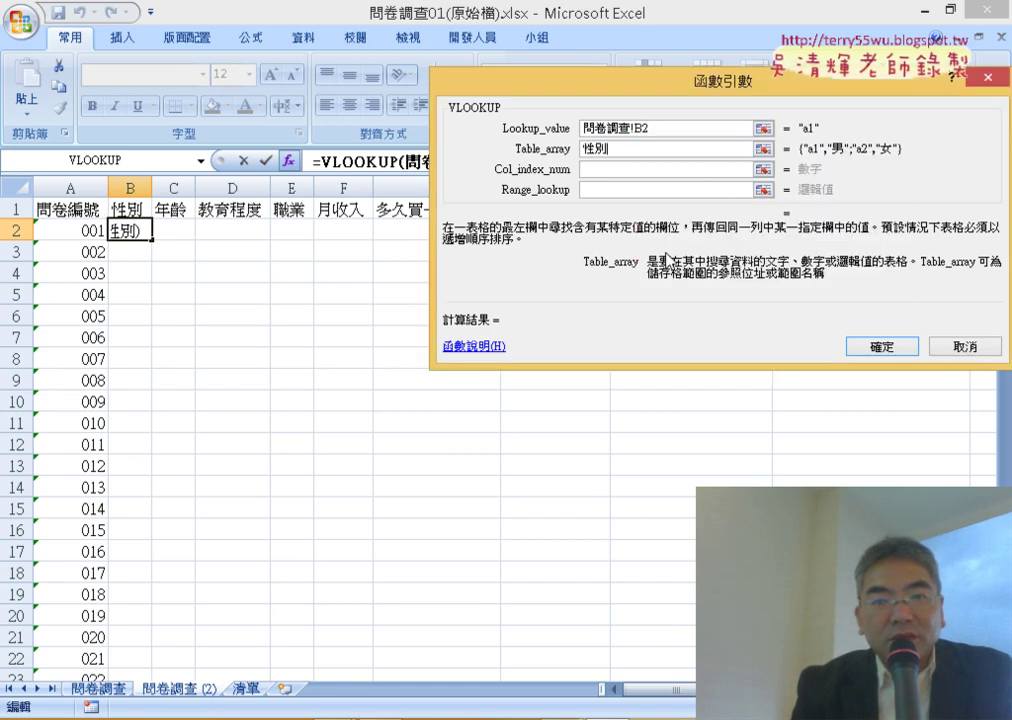
# Set column index 2 and exact match 0, then confirm so B2 shows 男.
pyautogui.click(620, 170)
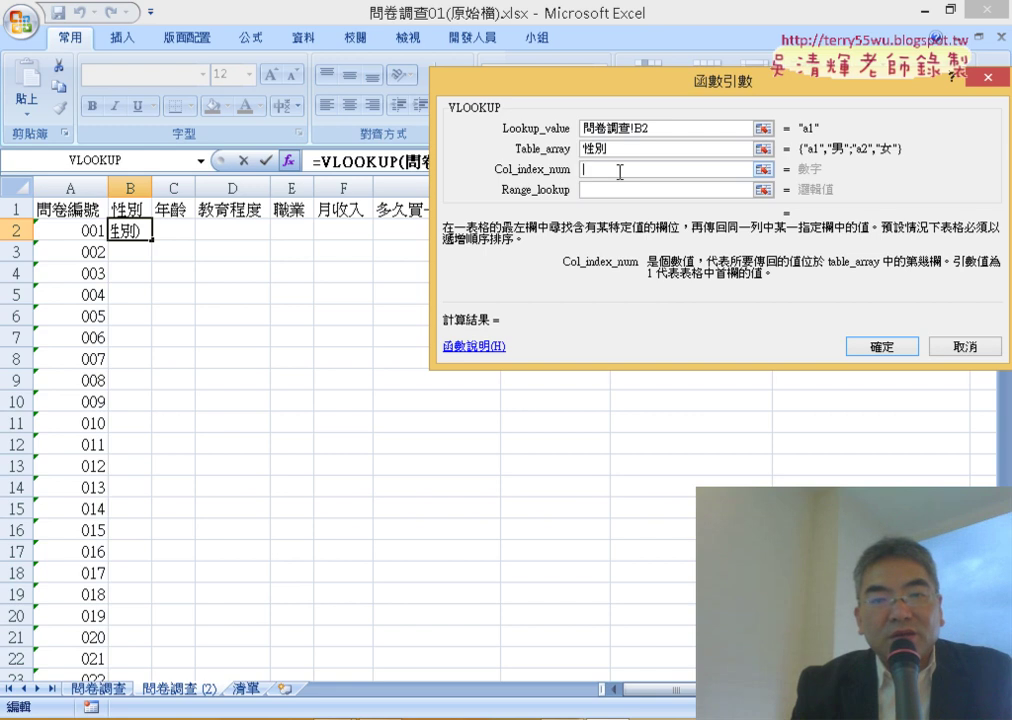
pyautogui.click(632, 151)
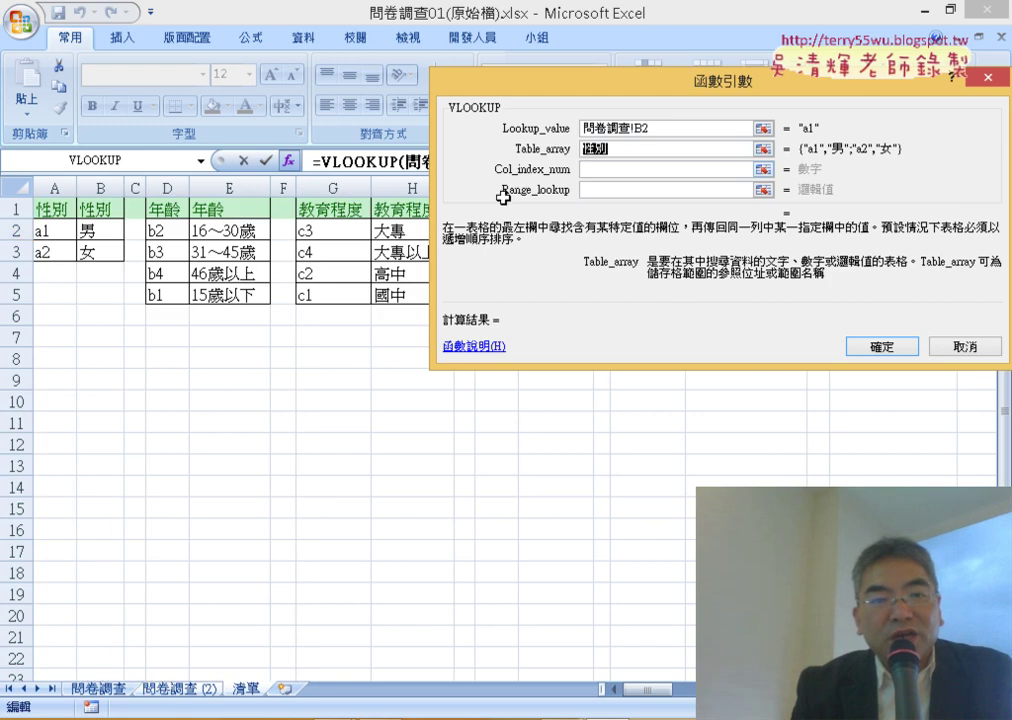
pyautogui.click(608, 174)
pyautogui.write('2')
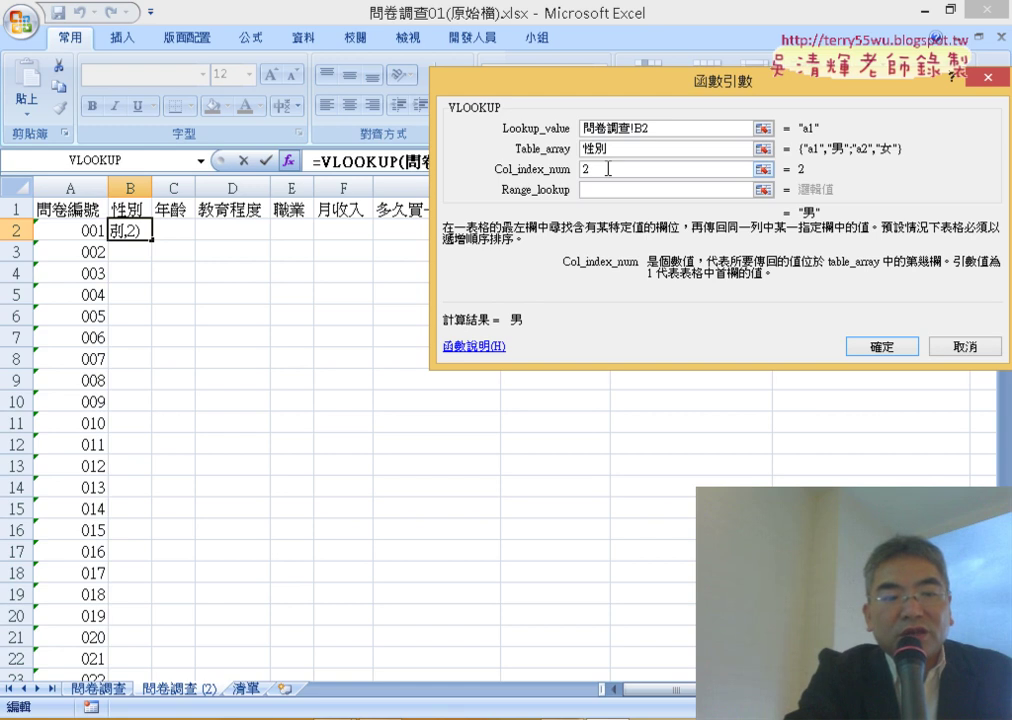
pyautogui.press('Tab')
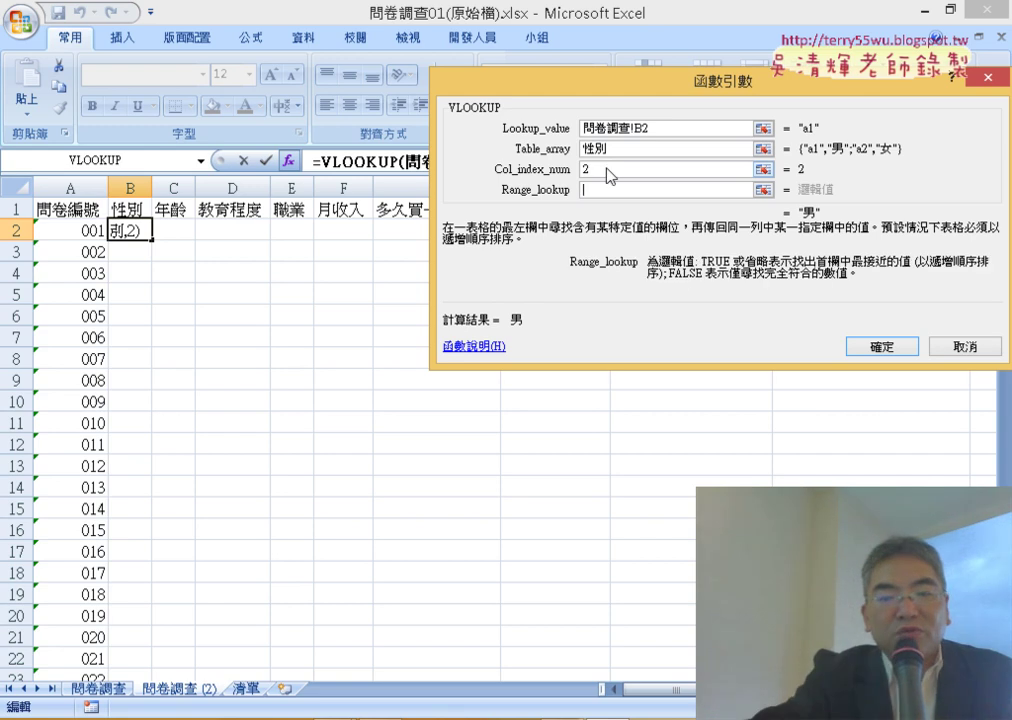
pyautogui.write('0')
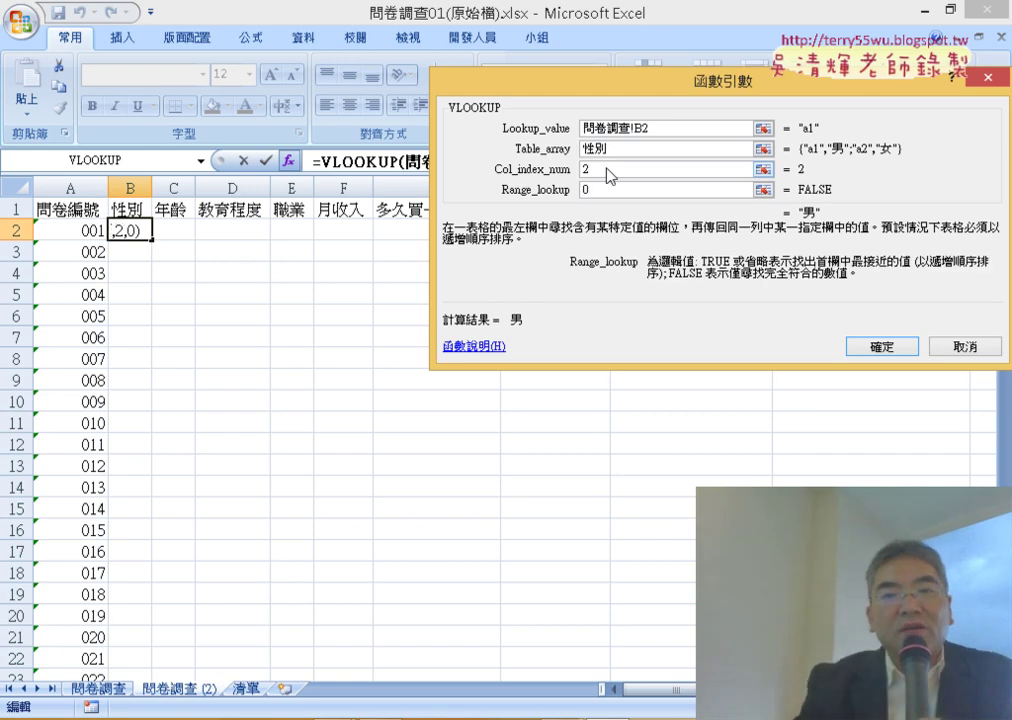
pyautogui.click(878, 348)
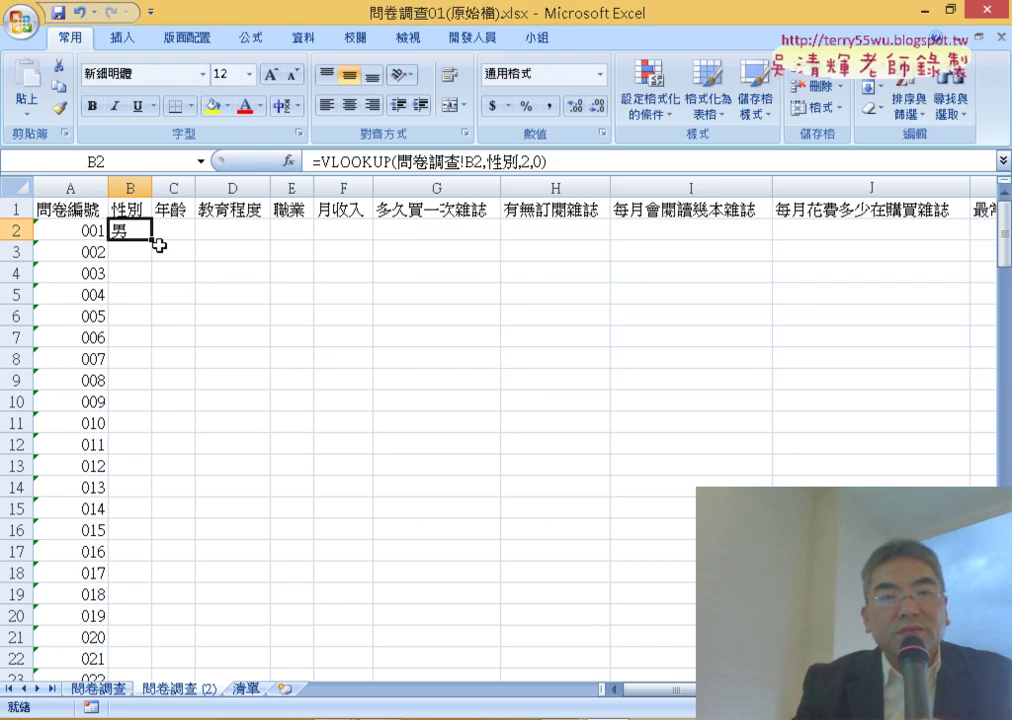
# Fill the 性別 VLOOKUP down column B, then inspect B2 and the empty C2 and D2.
pyautogui.doubleClick(151, 241)
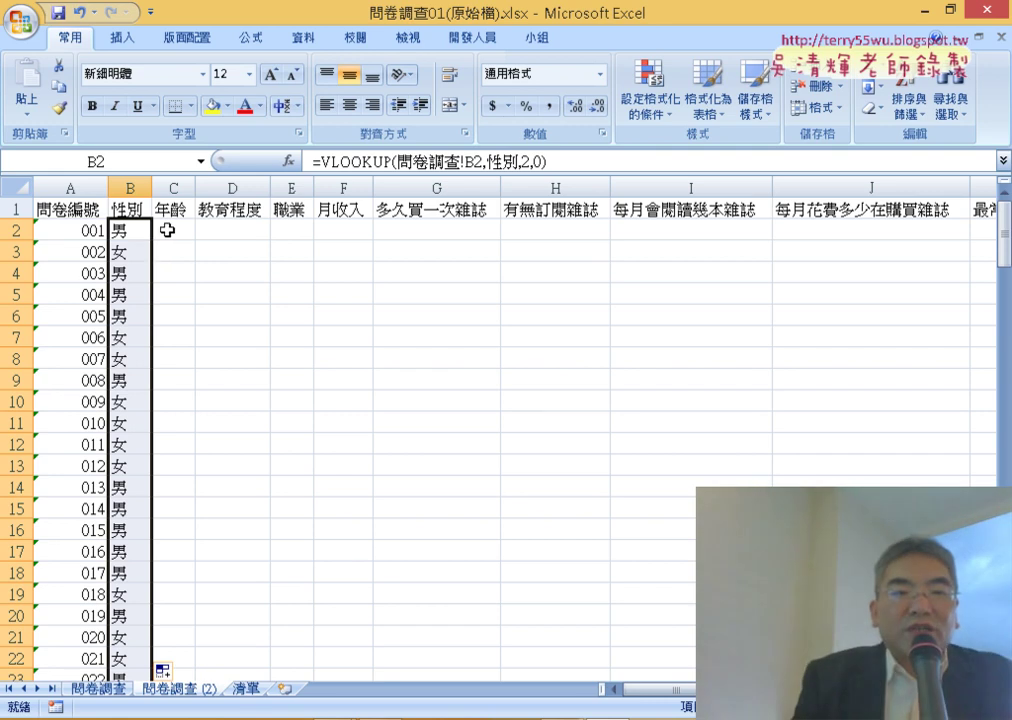
pyautogui.click(167, 230)
pyautogui.click(122, 229)
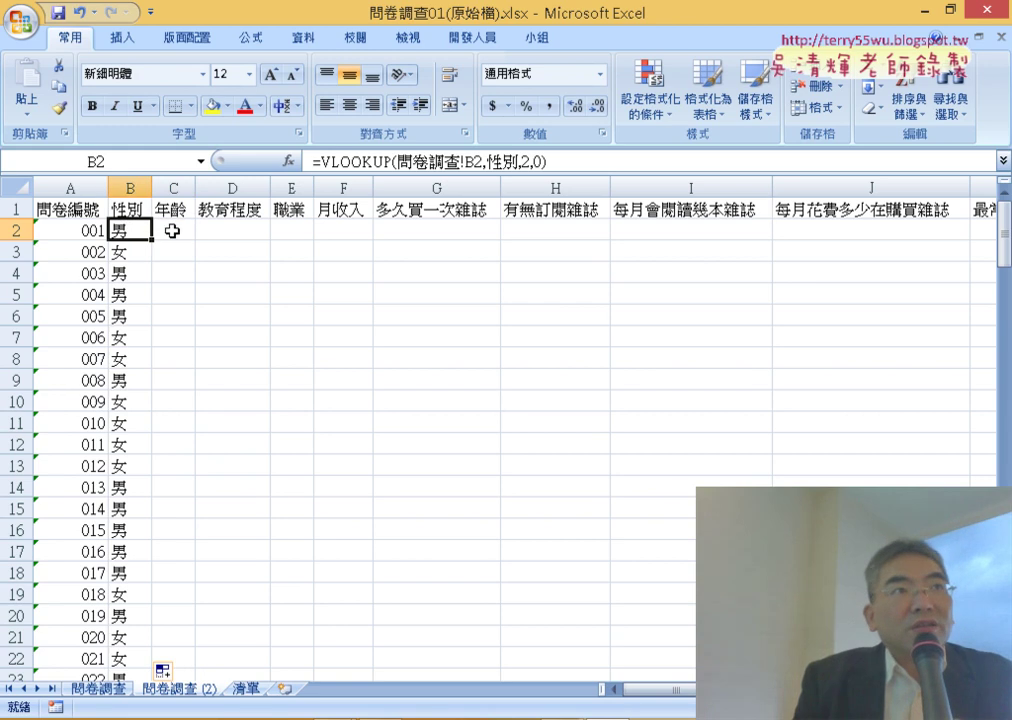
pyautogui.click(172, 231)
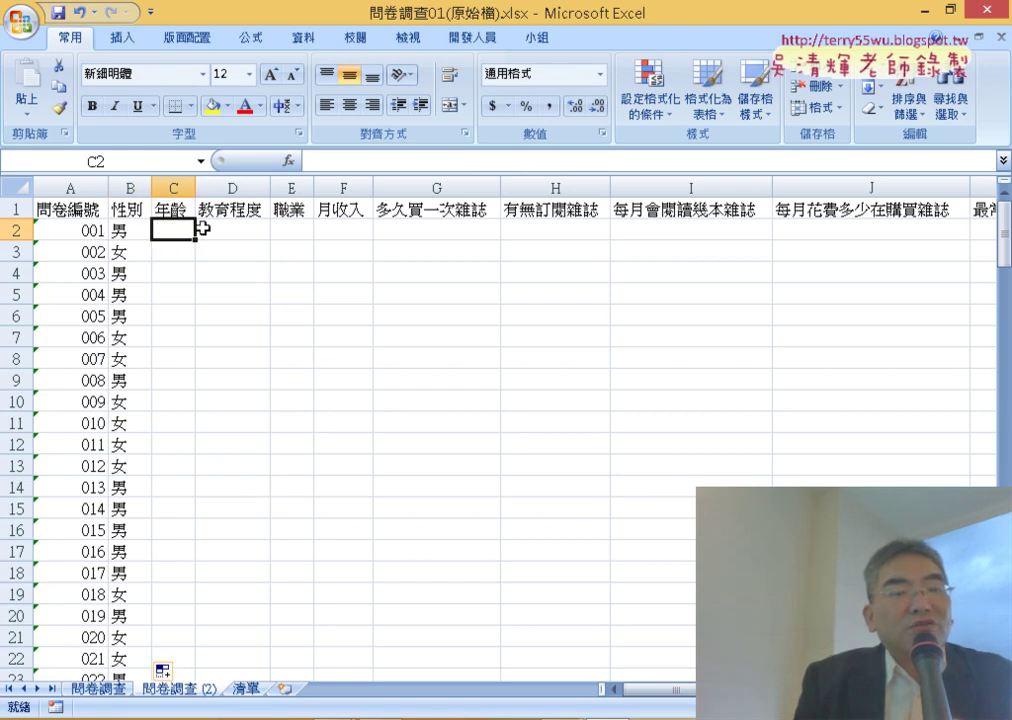
pyautogui.click(214, 228)
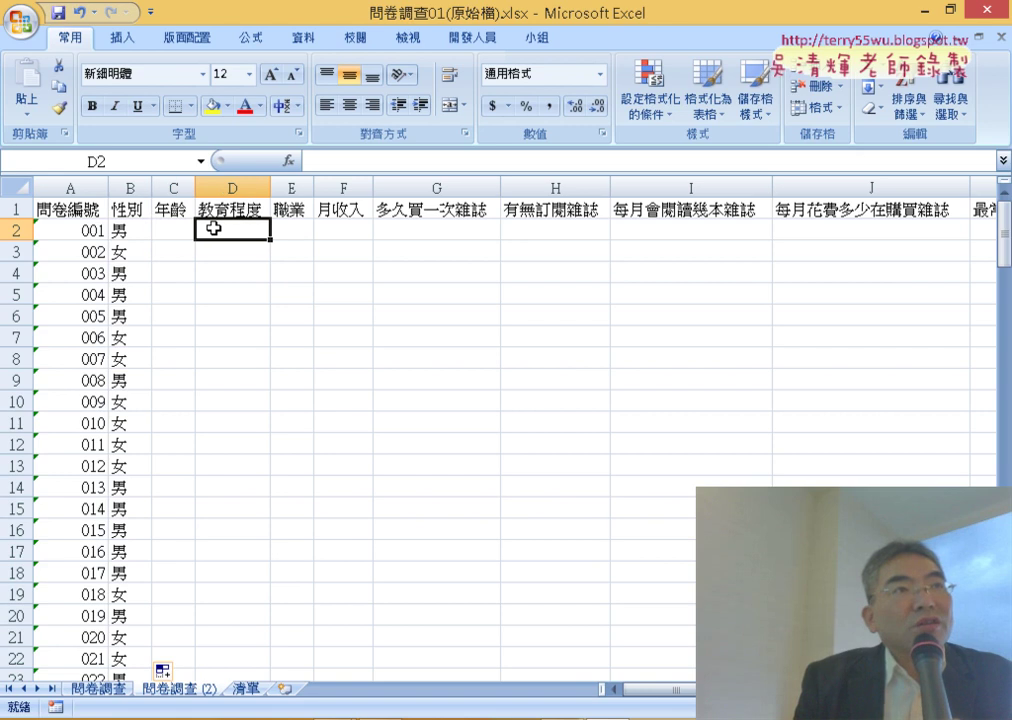
pyautogui.click(126, 230)
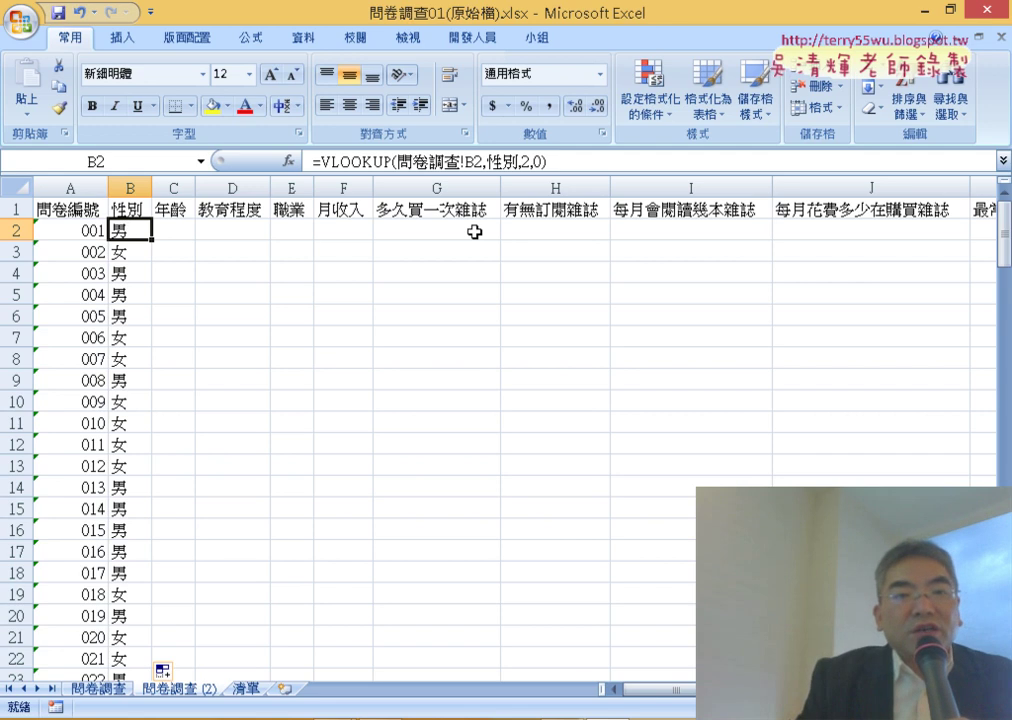
# Reopen B2's VLOOKUP arguments and review 問卷調查!B2, 性別, 2 and 0.
pyautogui.click(288, 160)
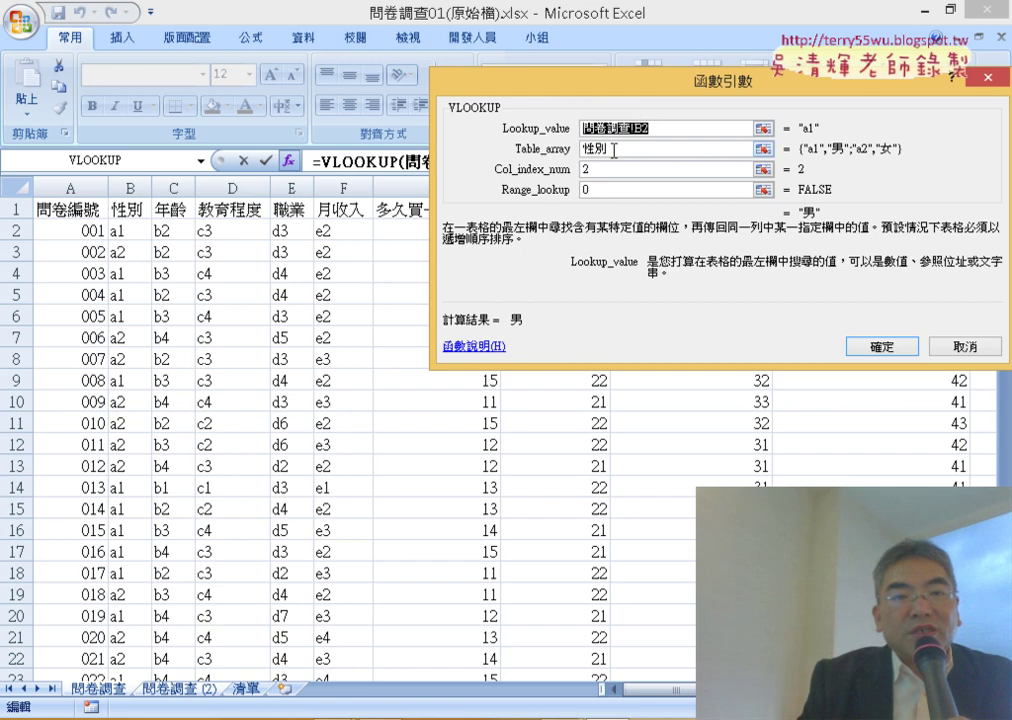
pyautogui.click(614, 150)
pyautogui.doubleClick(621, 150)
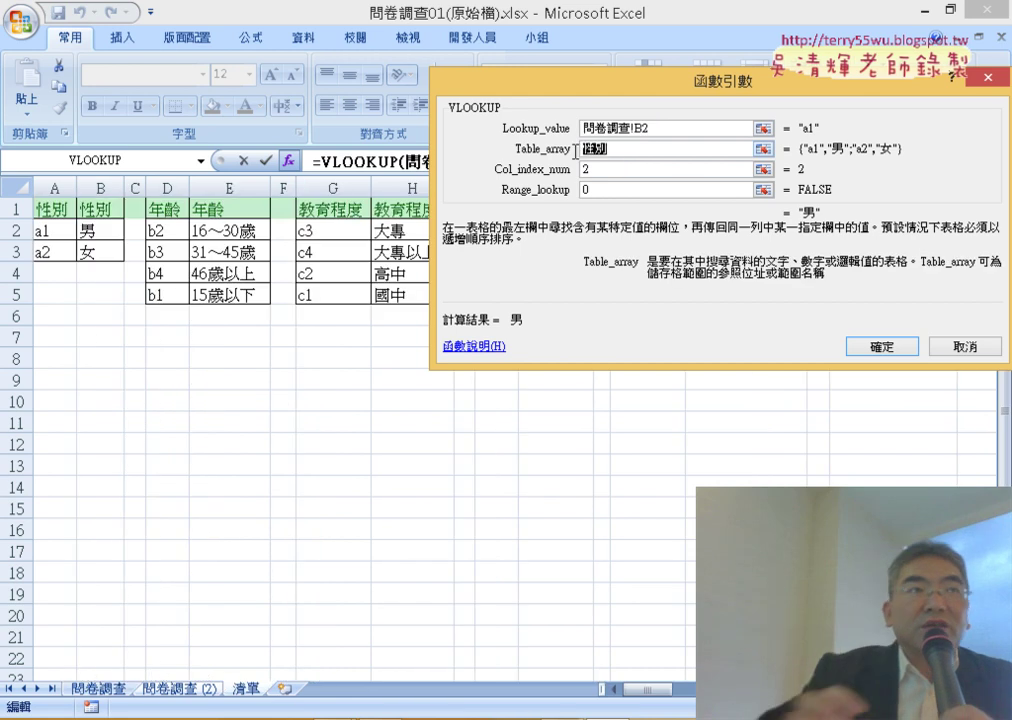
pyautogui.click(685, 172)
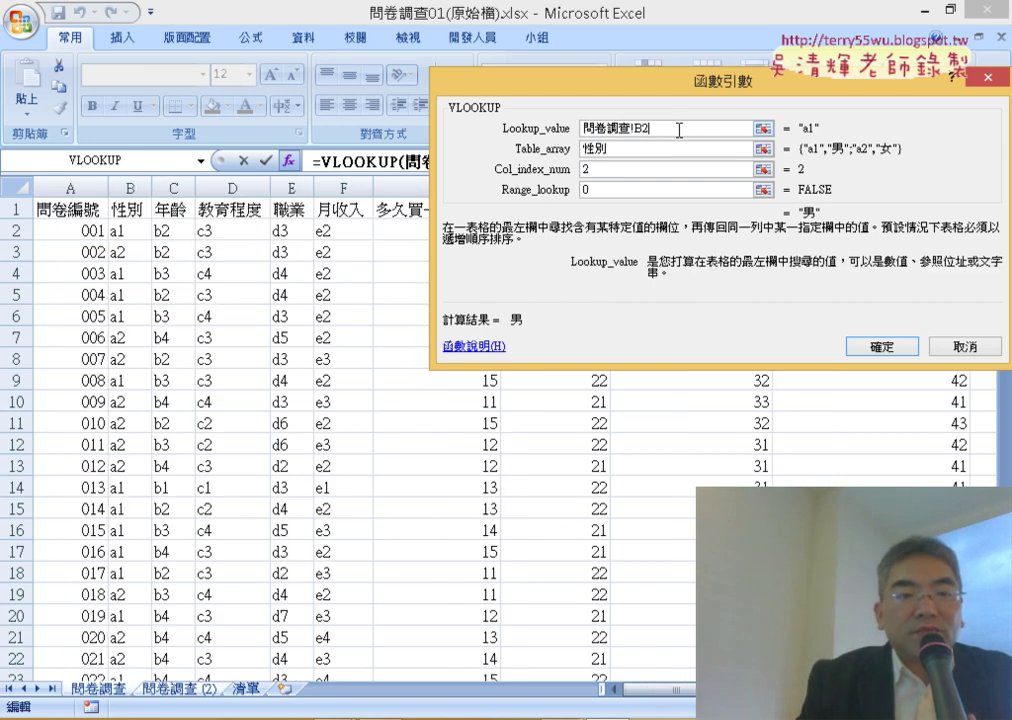
pyautogui.click(626, 152)
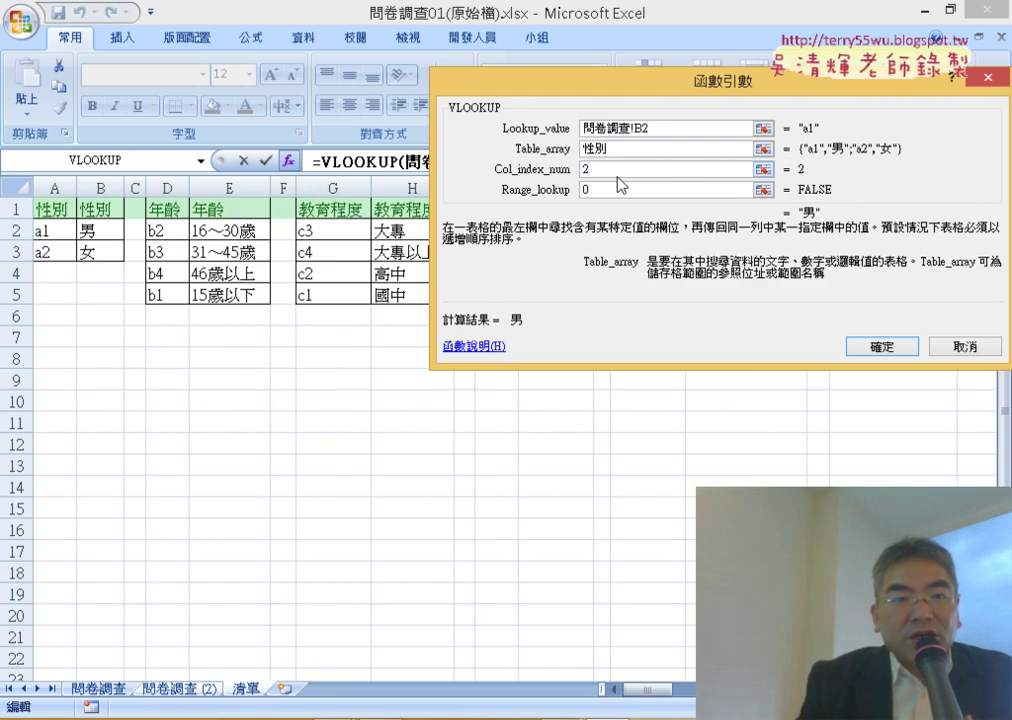
pyautogui.click(619, 169)
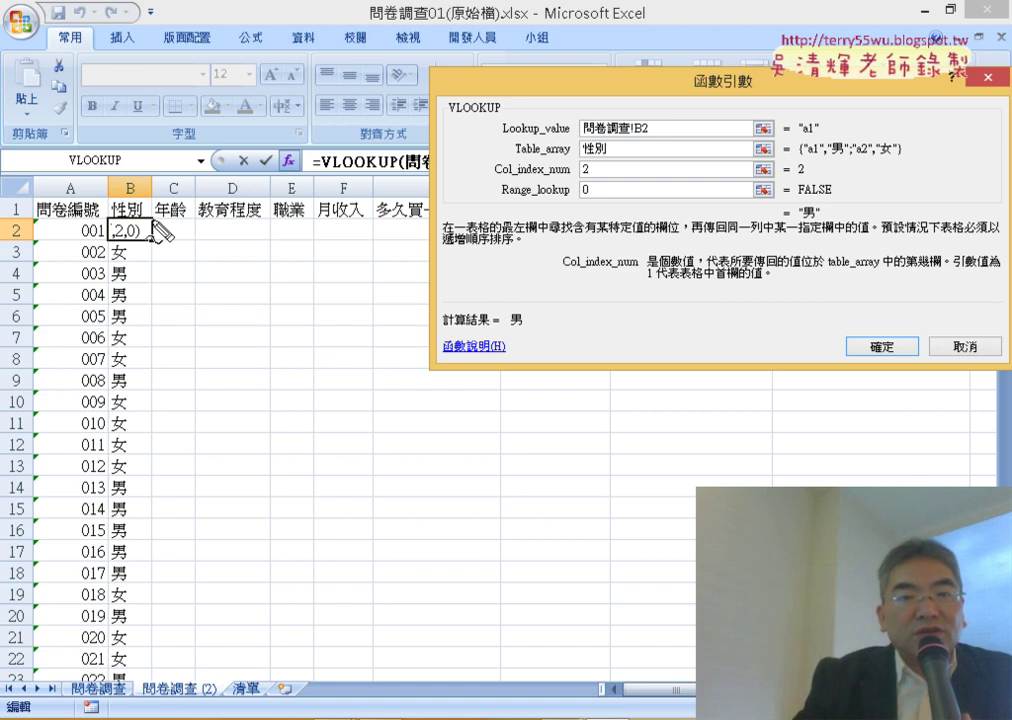
pyautogui.moveTo(581, 157); pyautogui.dragTo(608, 157)
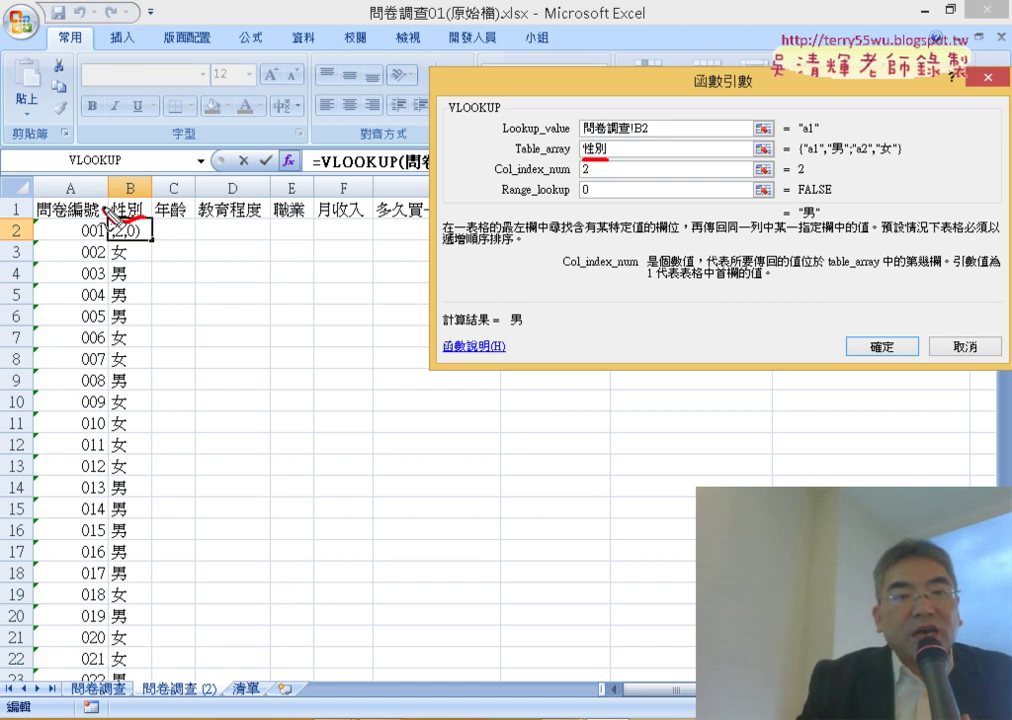
pyautogui.moveTo(140, 182); pyautogui.dragTo(152, 213)
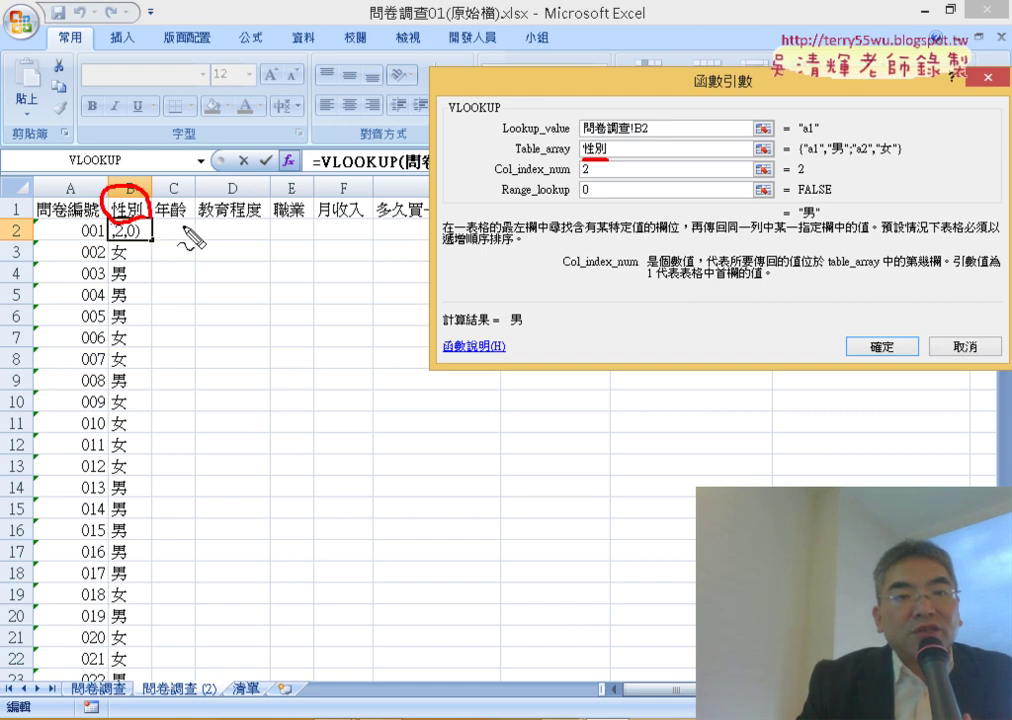
pyautogui.moveTo(150, 198); pyautogui.dragTo(172, 214)
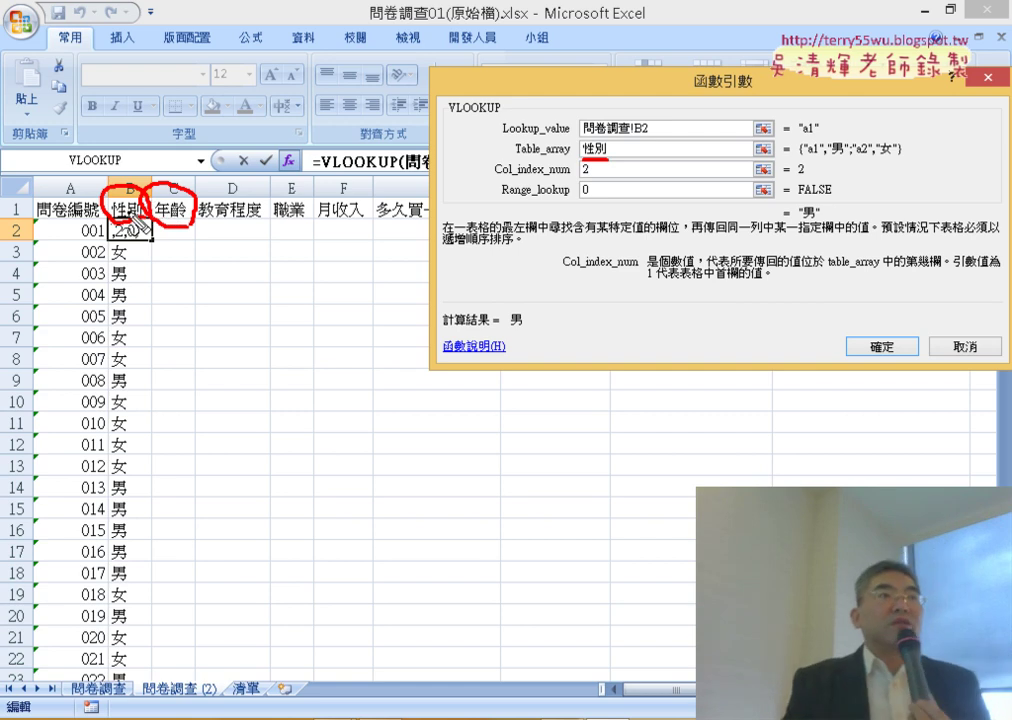
pyautogui.moveTo(130, 190)
pyautogui.mouseDown()
pyautogui.moveTo(258, 157)
pyautogui.moveTo(348, 112)
pyautogui.moveTo(420, 114)
pyautogui.moveTo(505, 141)
pyautogui.moveTo(488, 174)
pyautogui.mouseUp()
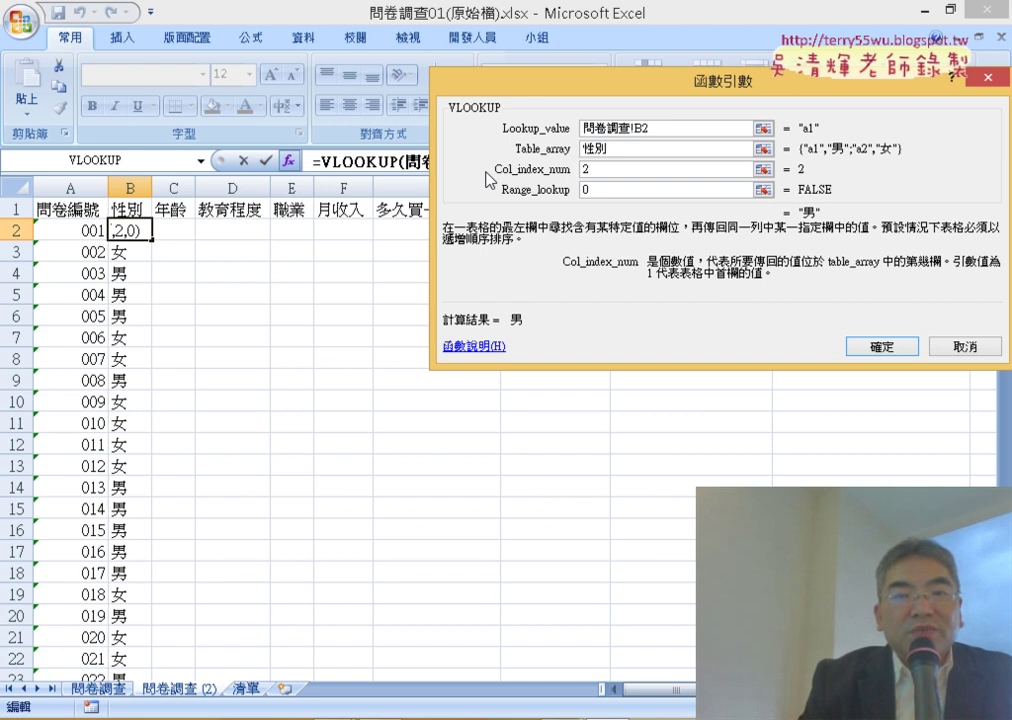
pyautogui.click(605, 149)
# Replace the 性別 table argument with '問卷調查 (2)'!B1.
pyautogui.doubleClick(598, 149)
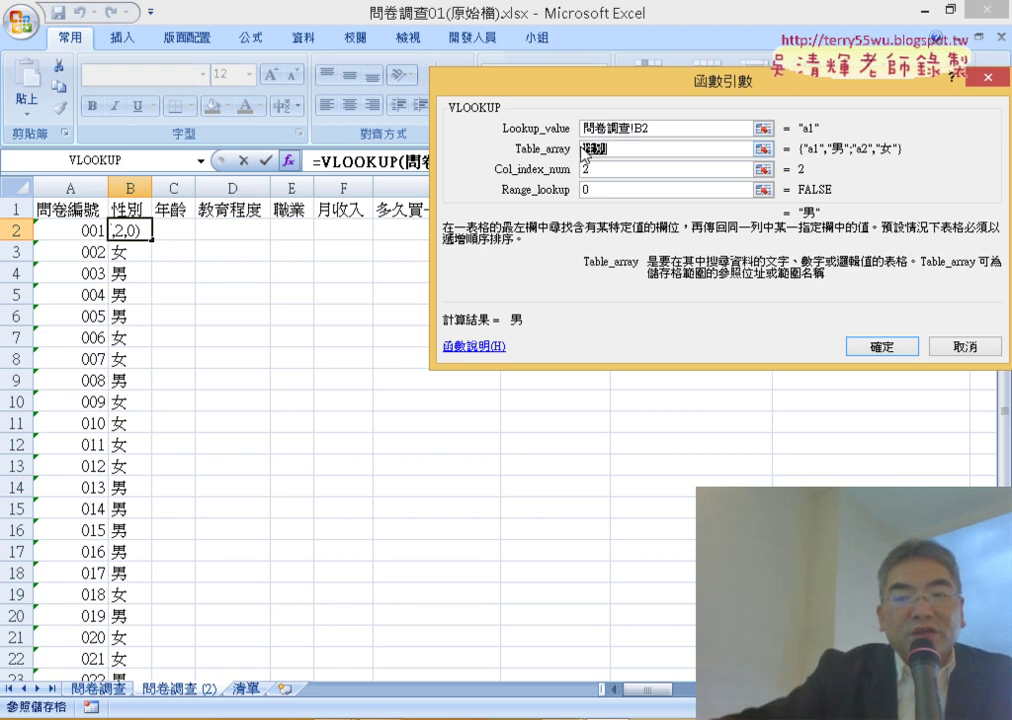
pyautogui.press('BackSpace')
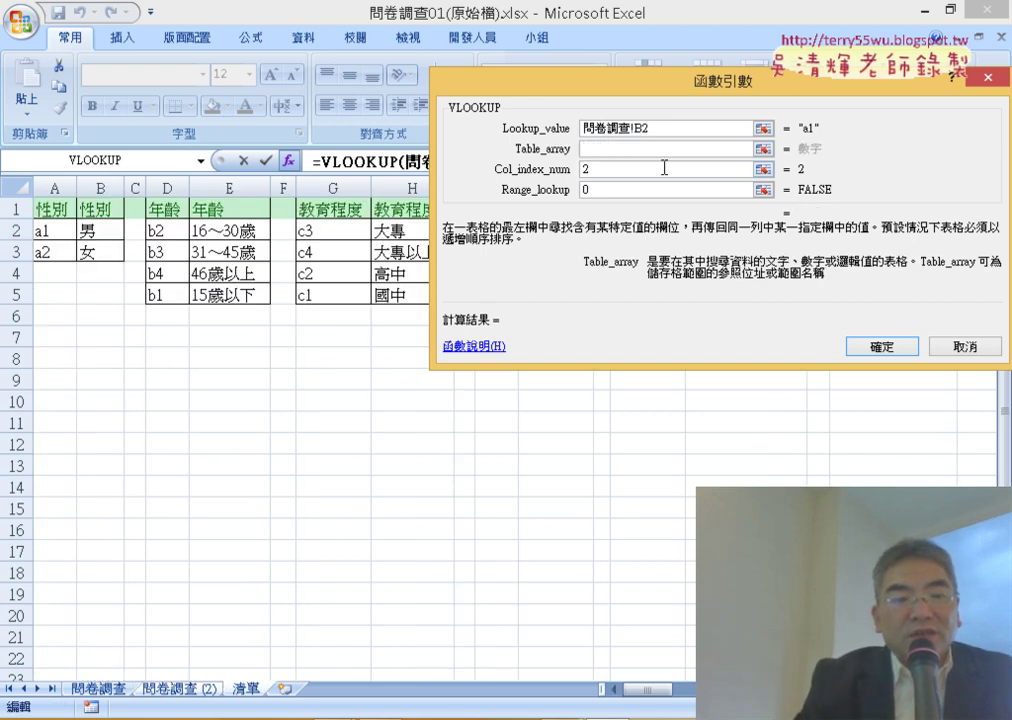
pyautogui.click(204, 689)
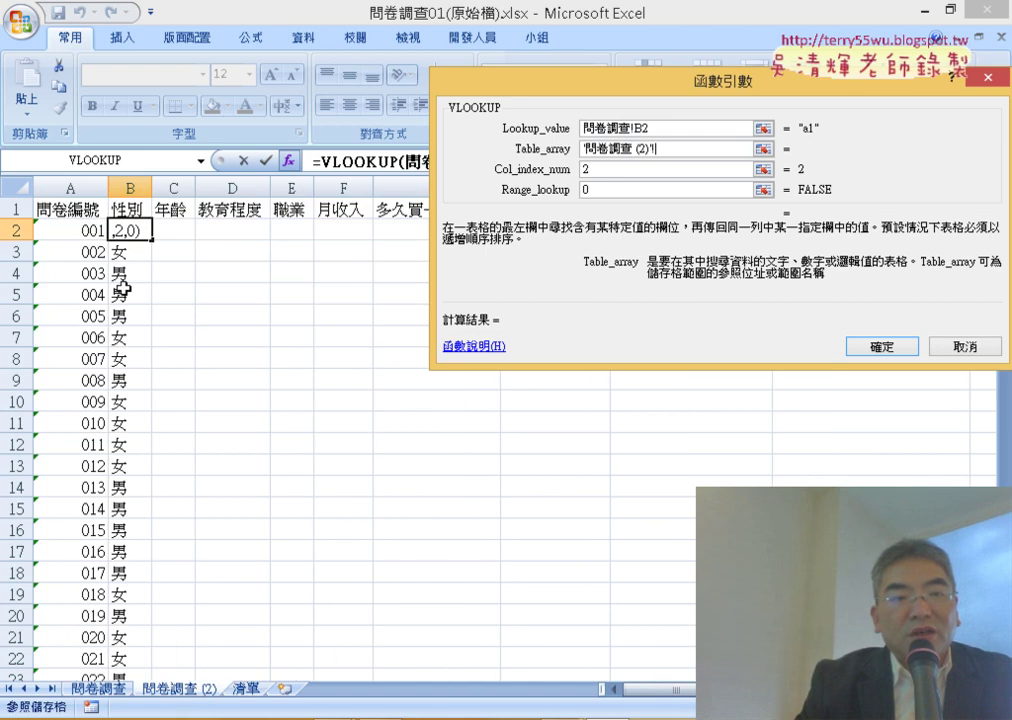
pyautogui.click(130, 210)
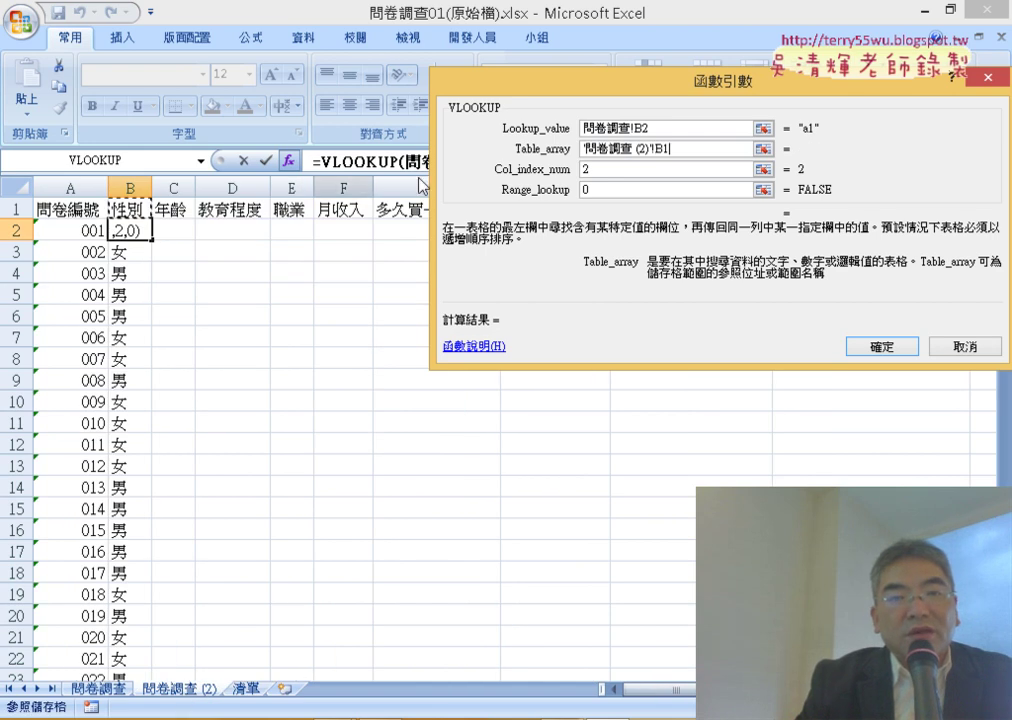
pyautogui.click(511, 178)
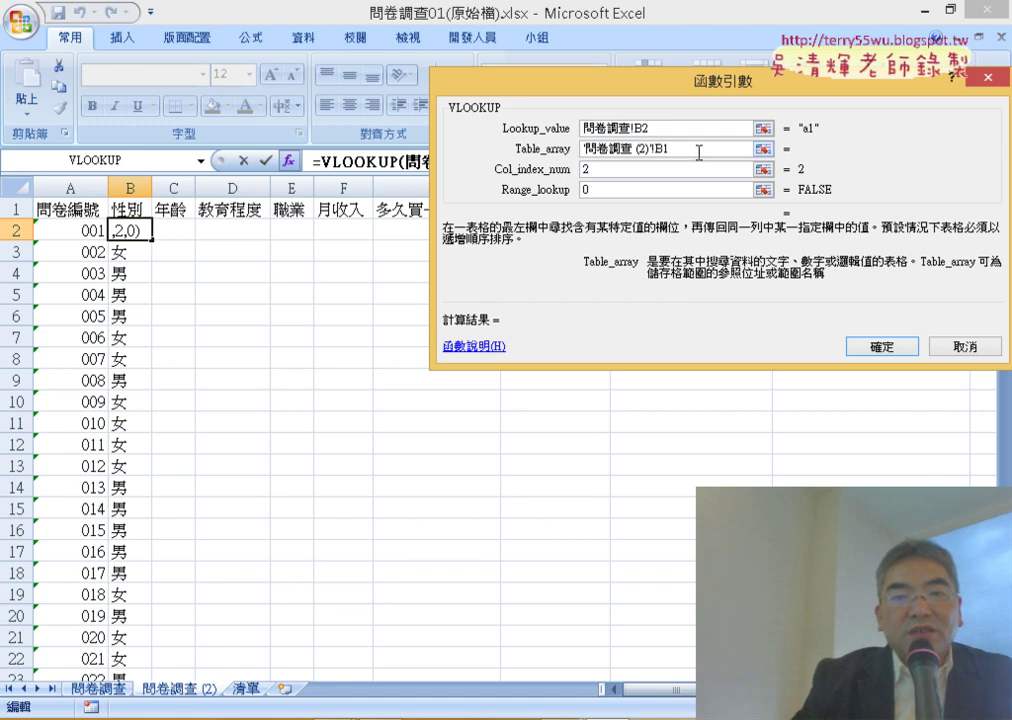
# Change the table argument to plain B1, which evaluates to #VALUE!
pyautogui.moveTo(699, 152); pyautogui.dragTo(492, 163)
pyautogui.press('BackSpace')
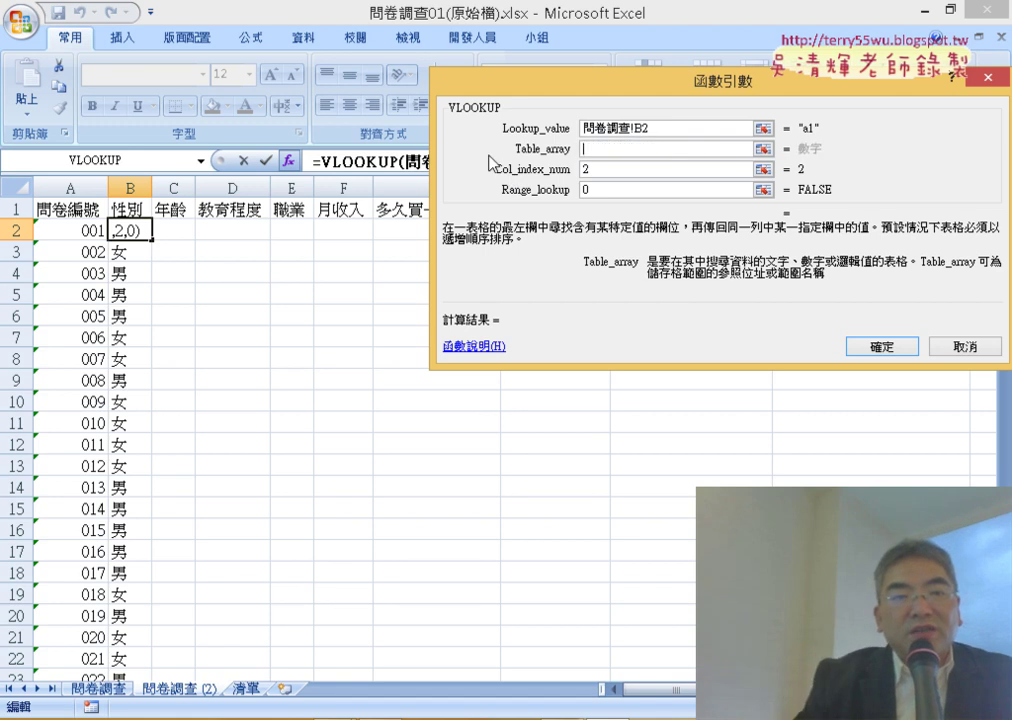
pyautogui.click(133, 210)
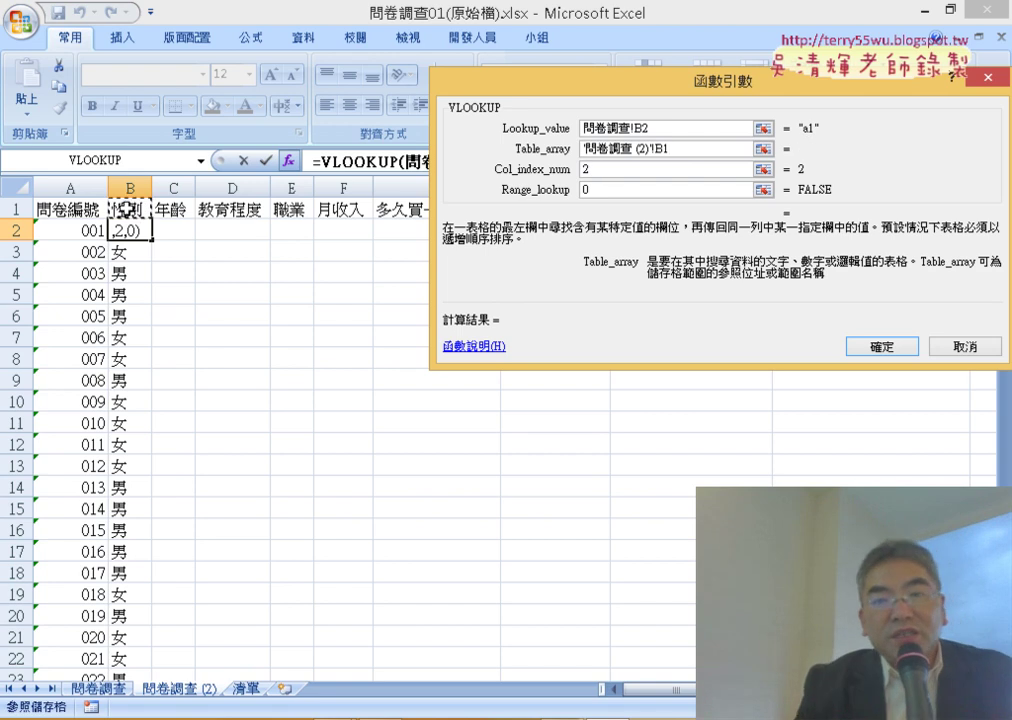
pyautogui.click(619, 167)
pyautogui.click(531, 151)
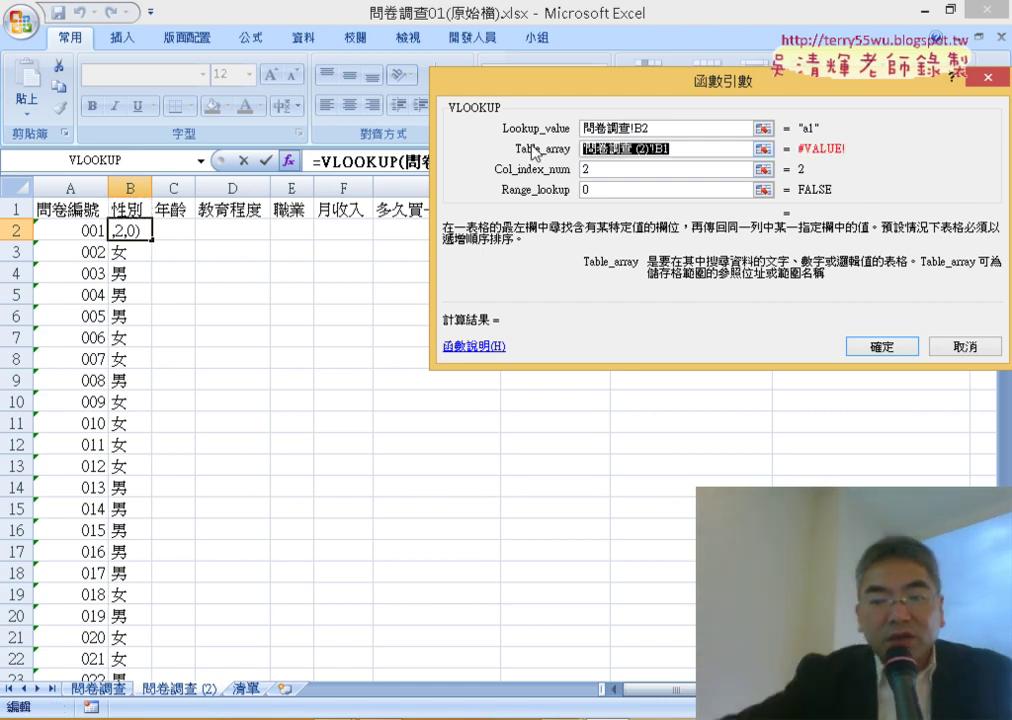
pyautogui.press('Delete')
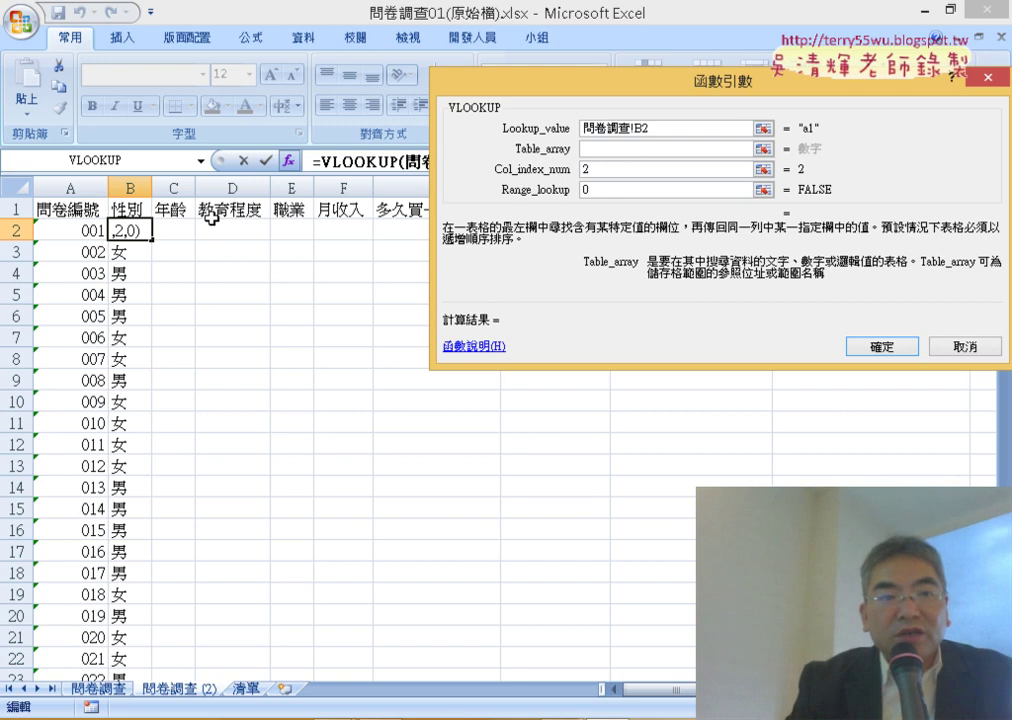
pyautogui.click(129, 211)
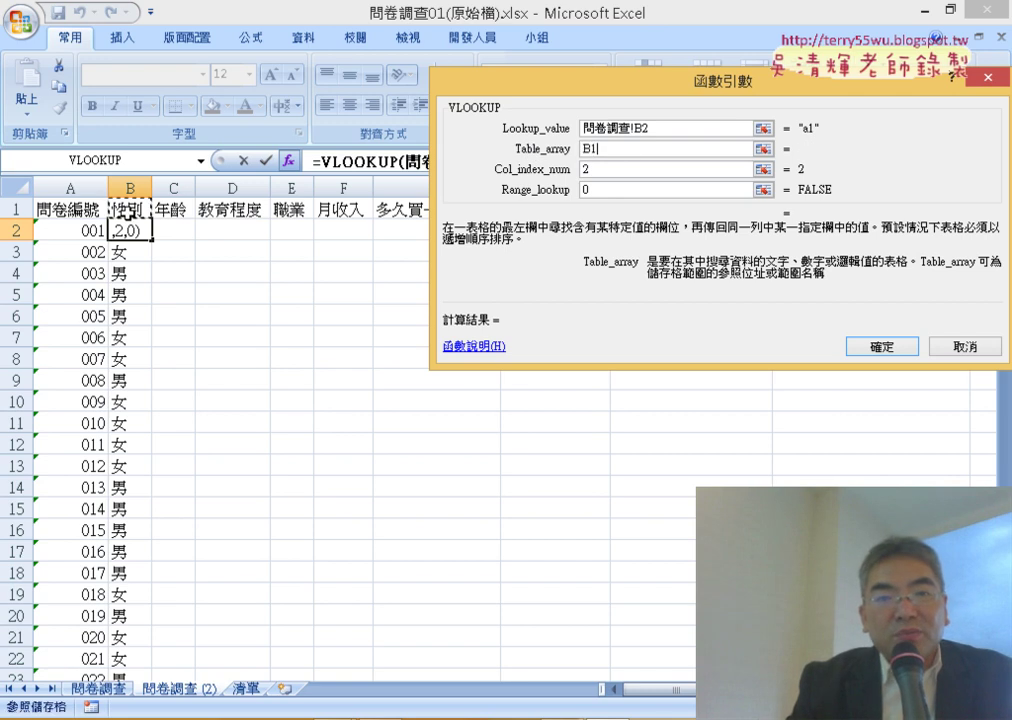
pyautogui.click(605, 170)
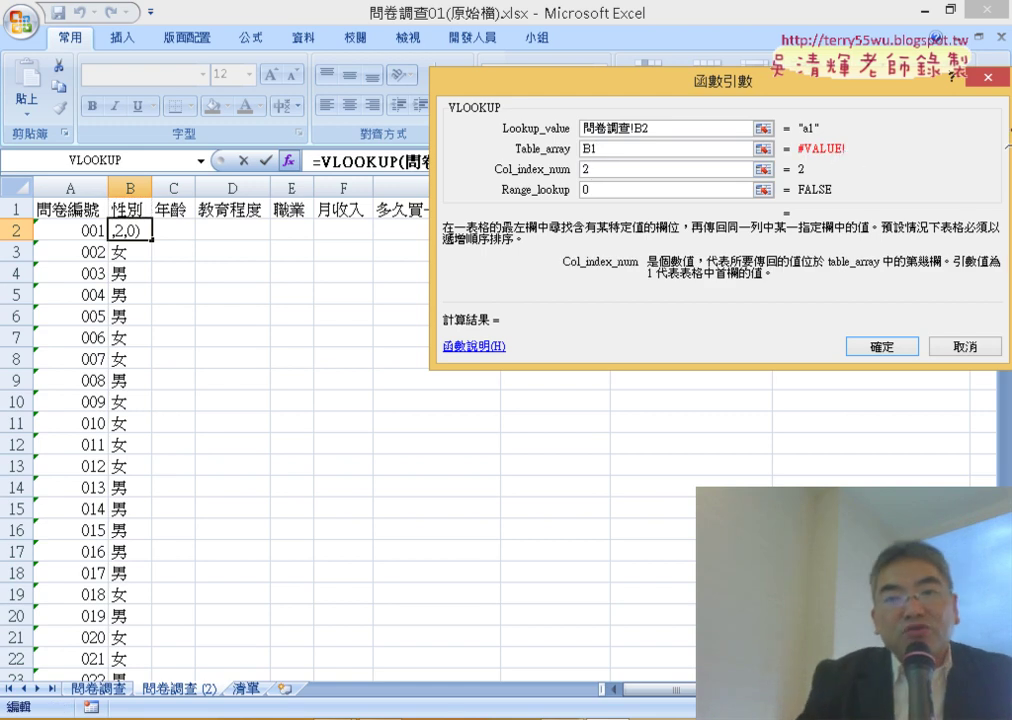
pyautogui.moveTo(875, 160); pyautogui.dragTo(800, 175)
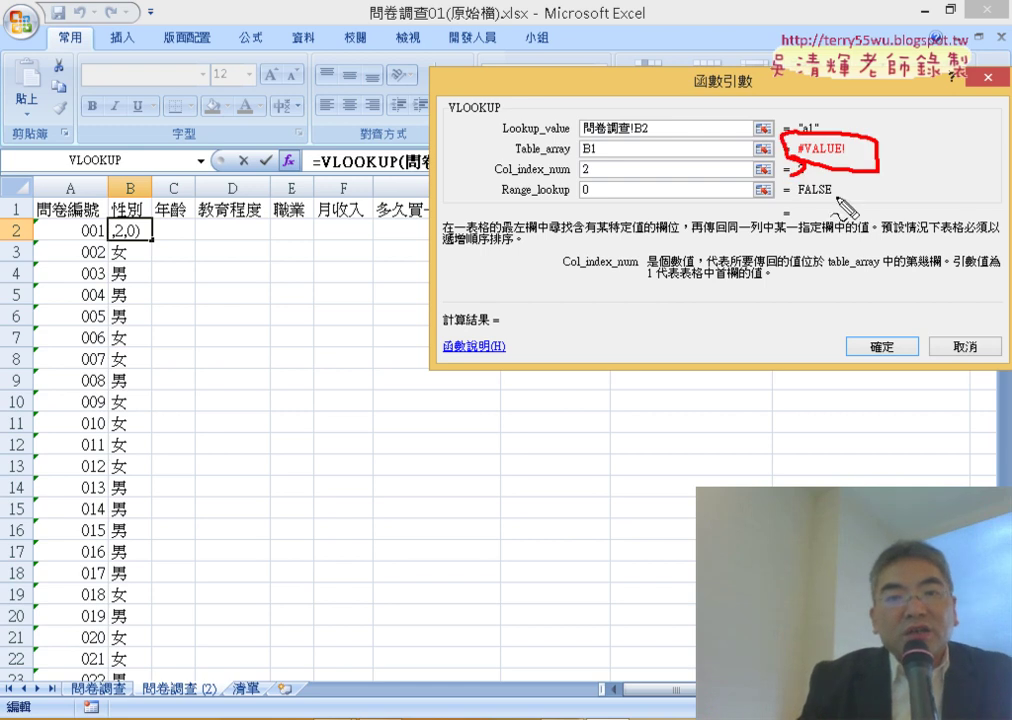
pyautogui.moveTo(515, 157); pyautogui.dragTo(580, 152)
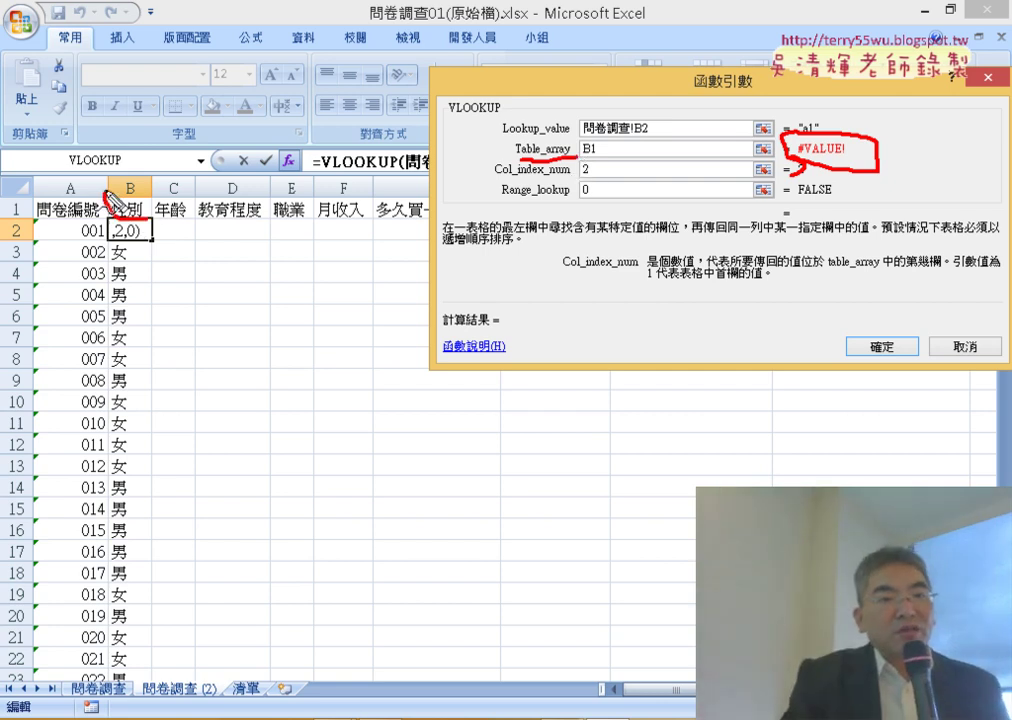
pyautogui.moveTo(100, 196); pyautogui.dragTo(148, 188)
pyautogui.moveTo(66, 150)
pyautogui.mouseDown()
pyautogui.moveTo(80, 185)
pyautogui.moveTo(97, 188)
pyautogui.mouseUp()
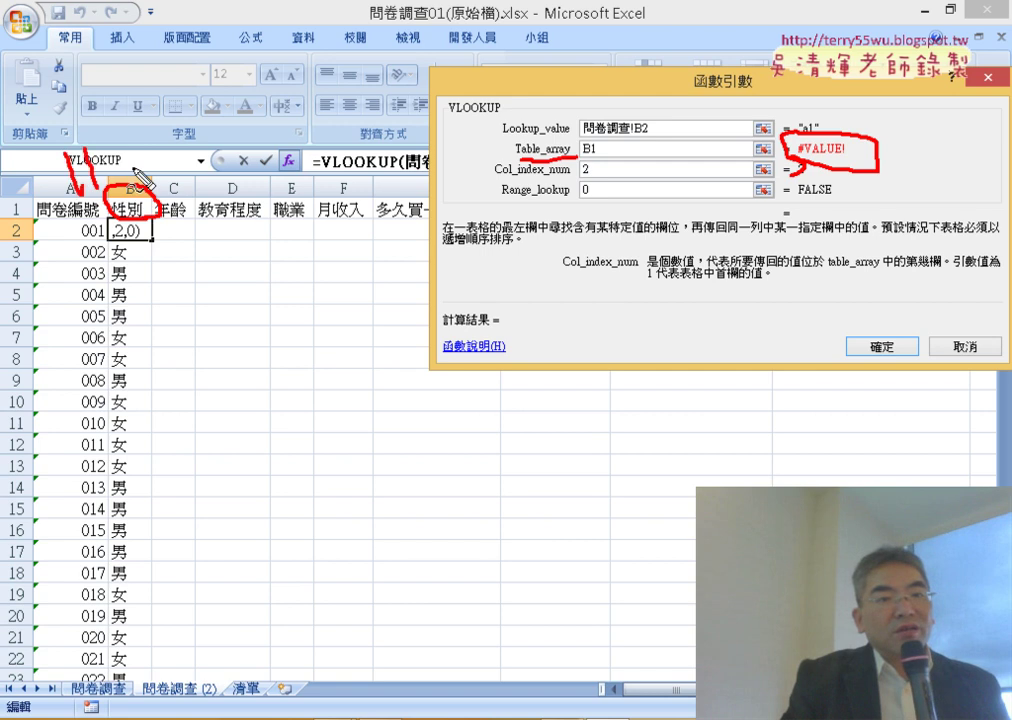
pyautogui.moveTo(160, 150)
pyautogui.mouseDown()
pyautogui.moveTo(153, 175)
pyautogui.moveTo(165, 172)
pyautogui.moveTo(268, 243)
pyautogui.moveTo(446, 266)
pyautogui.mouseUp()
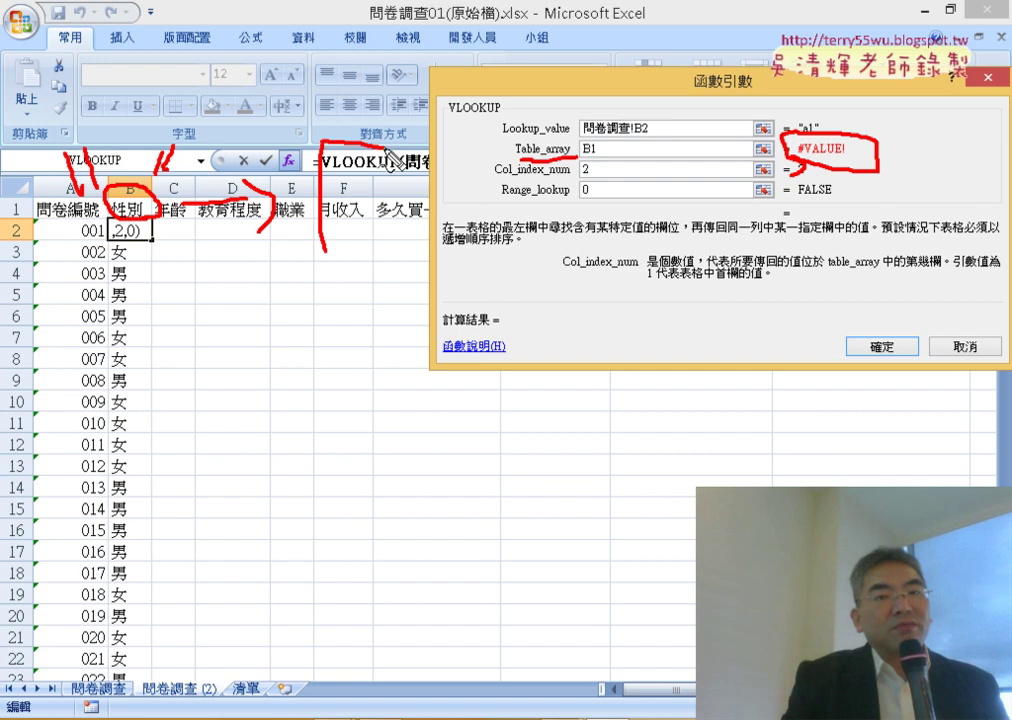
pyautogui.moveTo(358, 185); pyautogui.dragTo(407, 150)
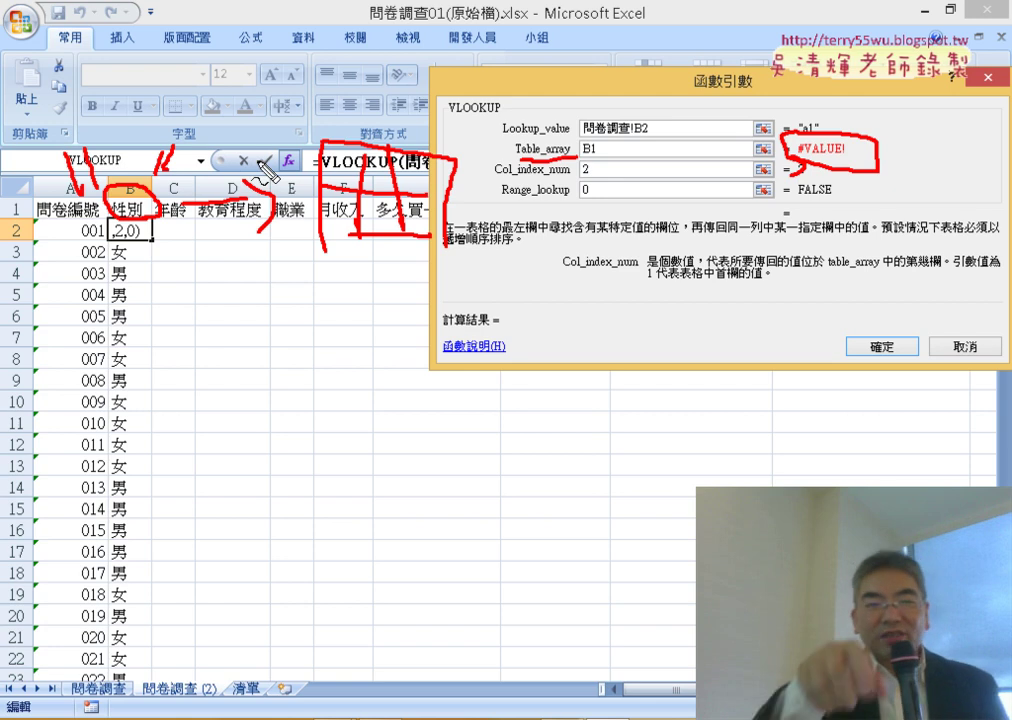
pyautogui.moveTo(145, 196); pyautogui.dragTo(150, 198)
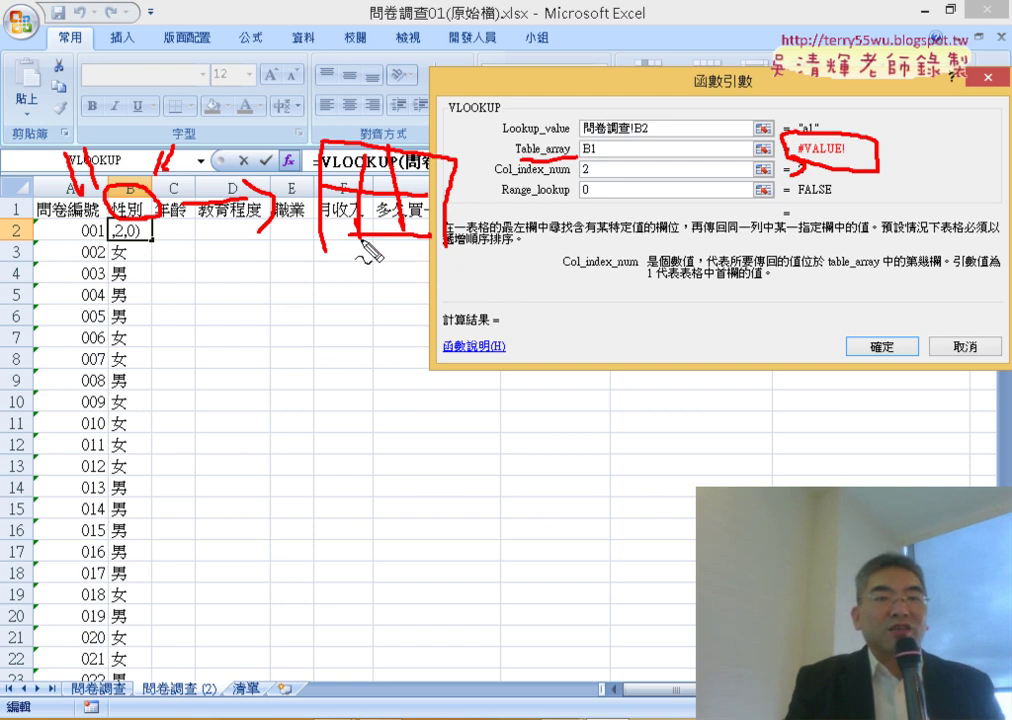
pyautogui.moveTo(198, 58)
pyautogui.mouseDown()
pyautogui.moveTo(196, 125)
pyautogui.moveTo(259, 110)
pyautogui.mouseUp()
pyautogui.moveTo(321, 20)
pyautogui.mouseDown()
pyautogui.moveTo(320, 104)
pyautogui.moveTo(348, 108)
pyautogui.moveTo(395, 88)
pyautogui.moveTo(446, 92)
pyautogui.moveTo(522, 125)
pyautogui.moveTo(545, 95)
pyautogui.mouseUp()
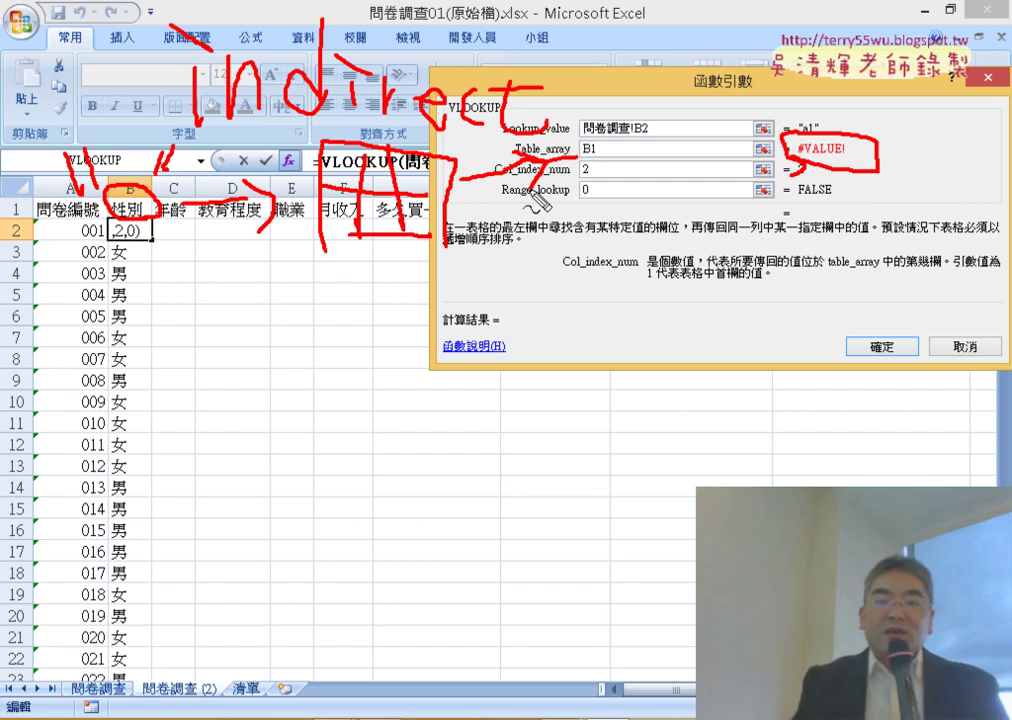
# Replace B1 in the VLOOKUP Table_array with INDIRECT(B1), fixing the misspelled function name.
pyautogui.press('Escape')
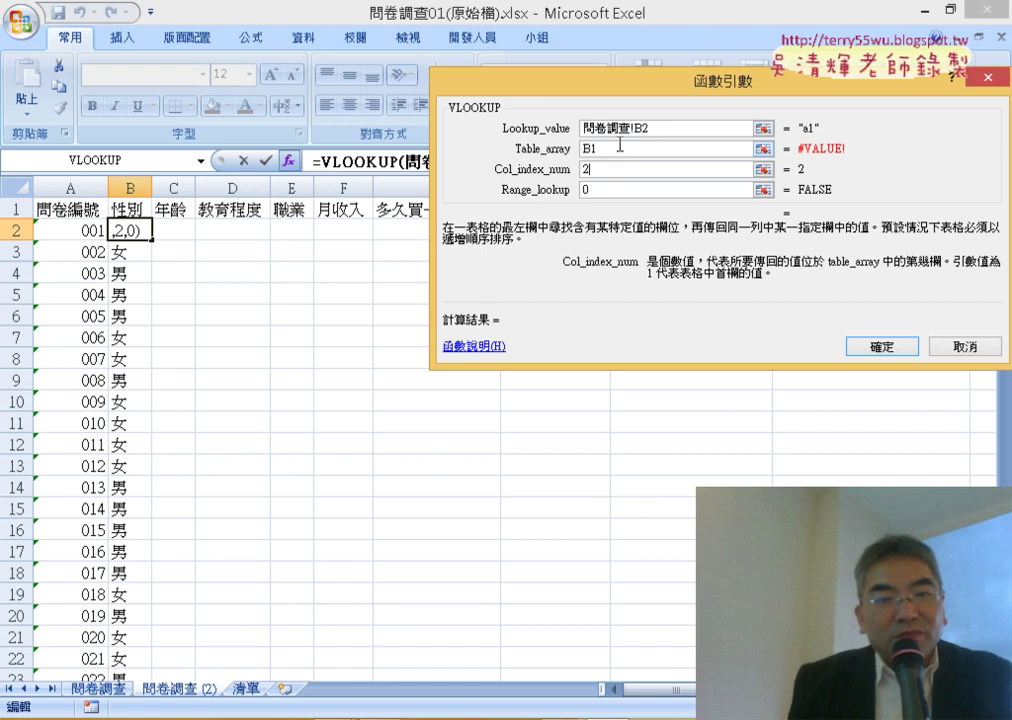
pyautogui.doubleClick(589, 148)
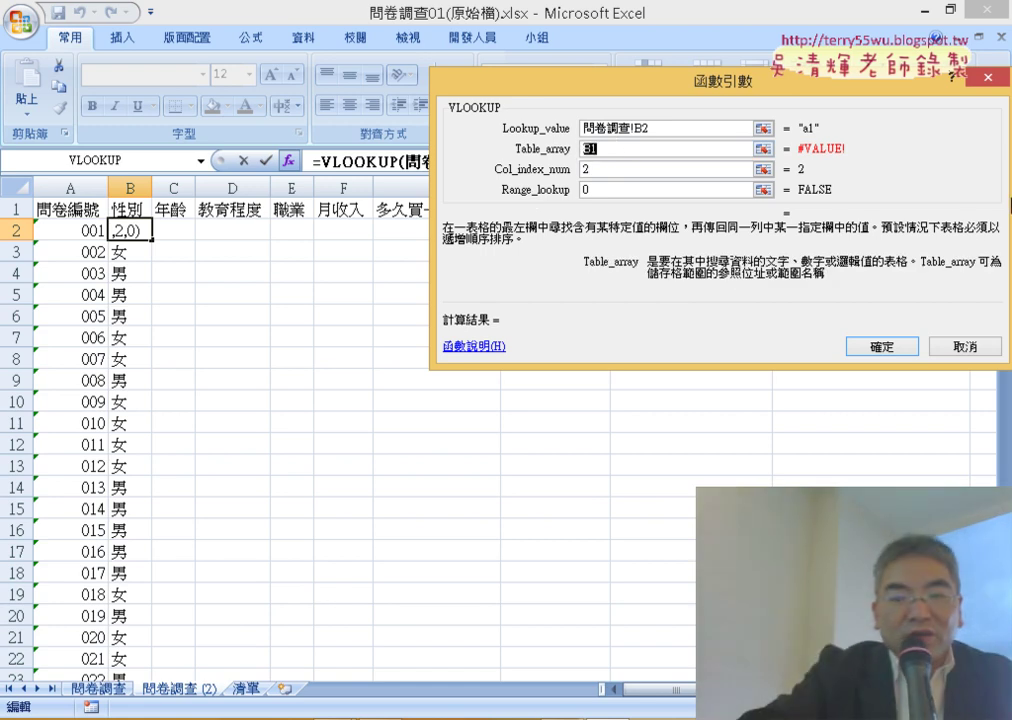
pyautogui.press('BackSpace')
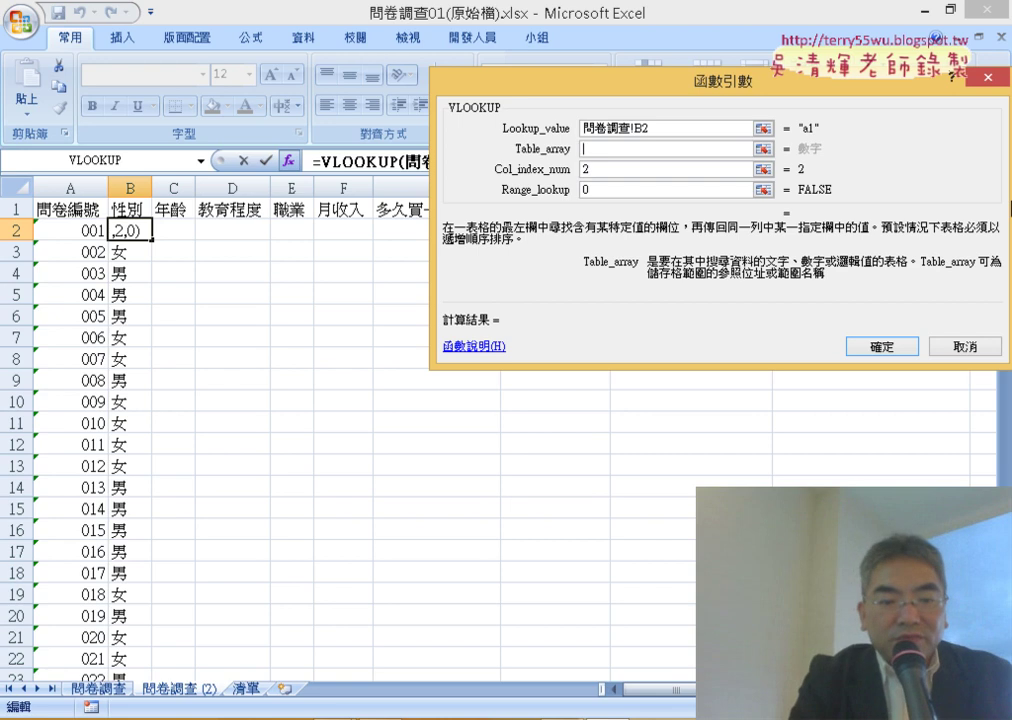
pyautogui.write('ind')
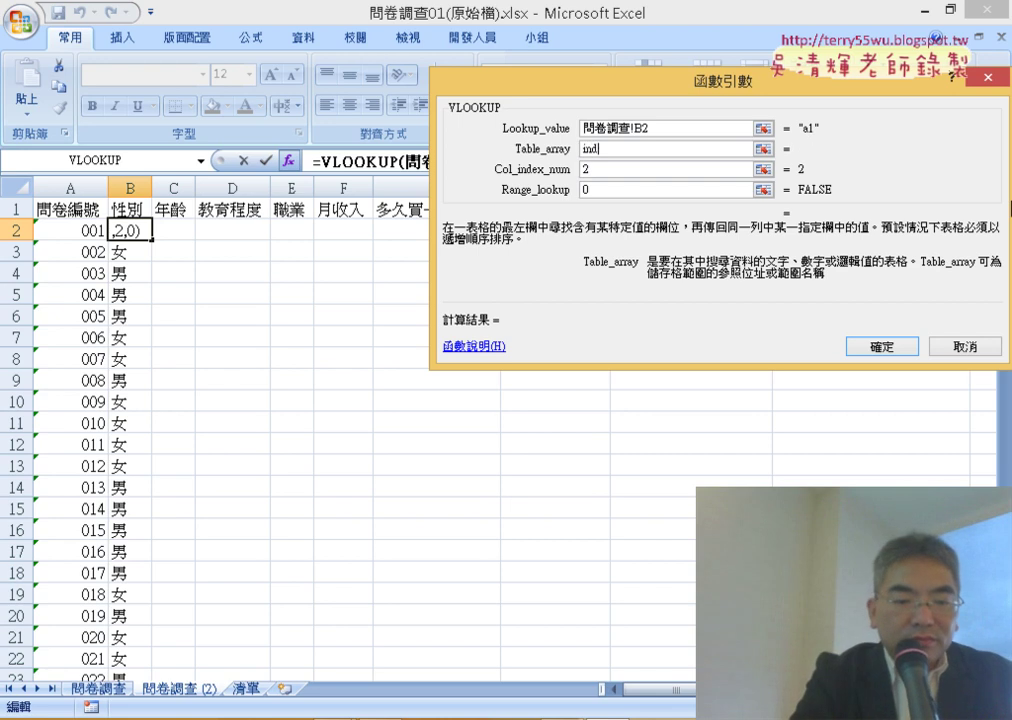
pyautogui.write('iect')
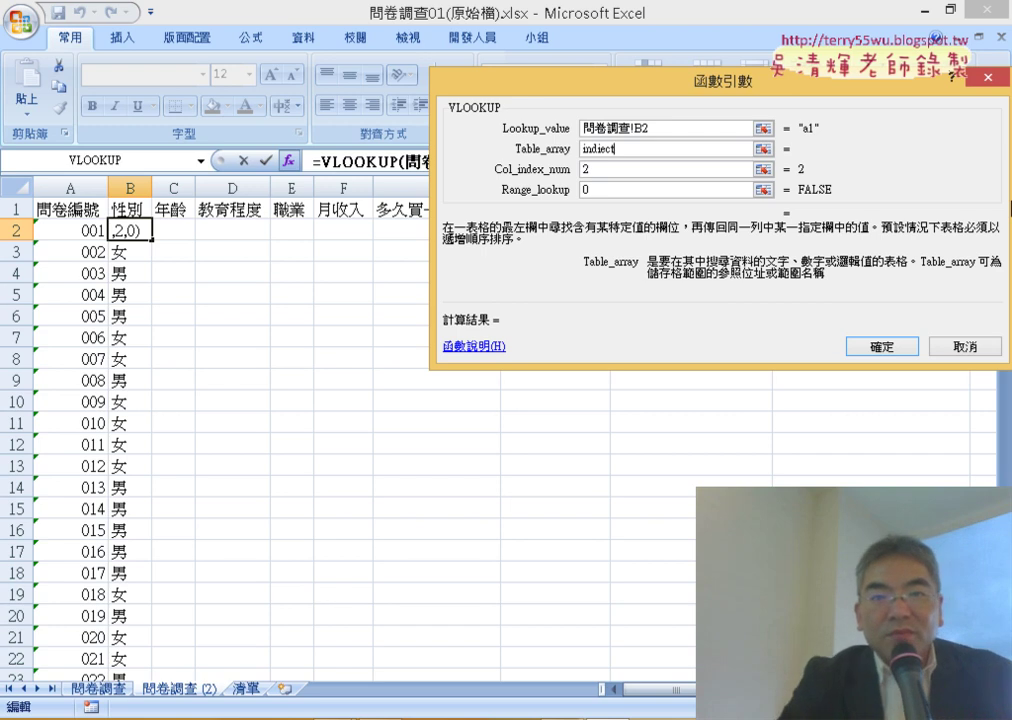
pyautogui.write('(')
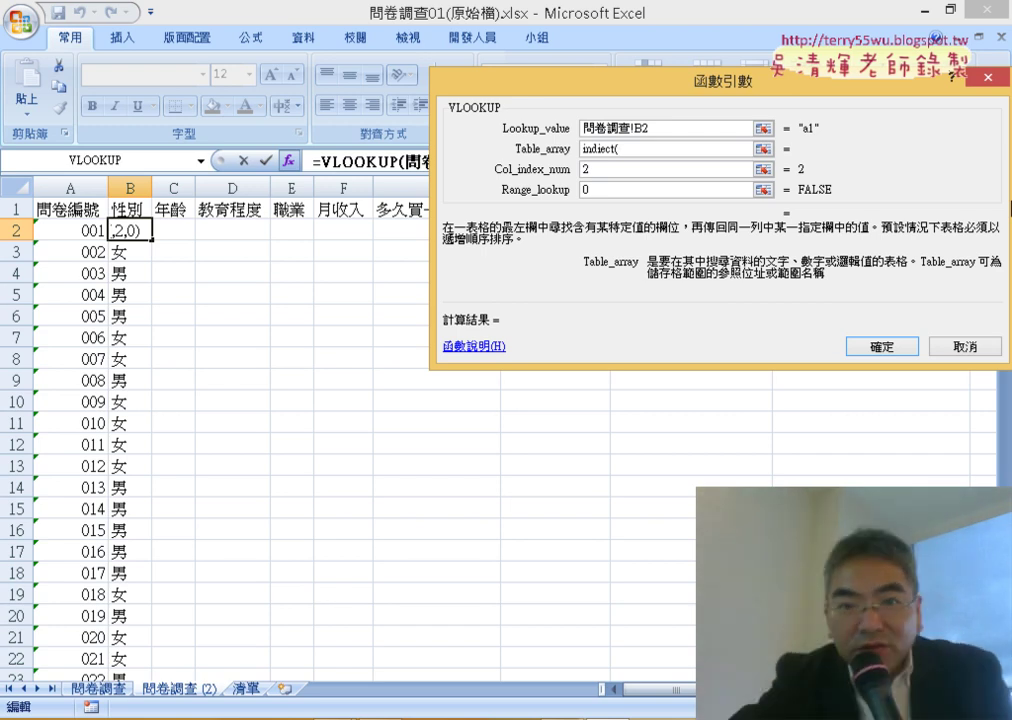
pyautogui.press('BackSpace')
pyautogui.press('BackSpace')
pyautogui.press('BackSpace')
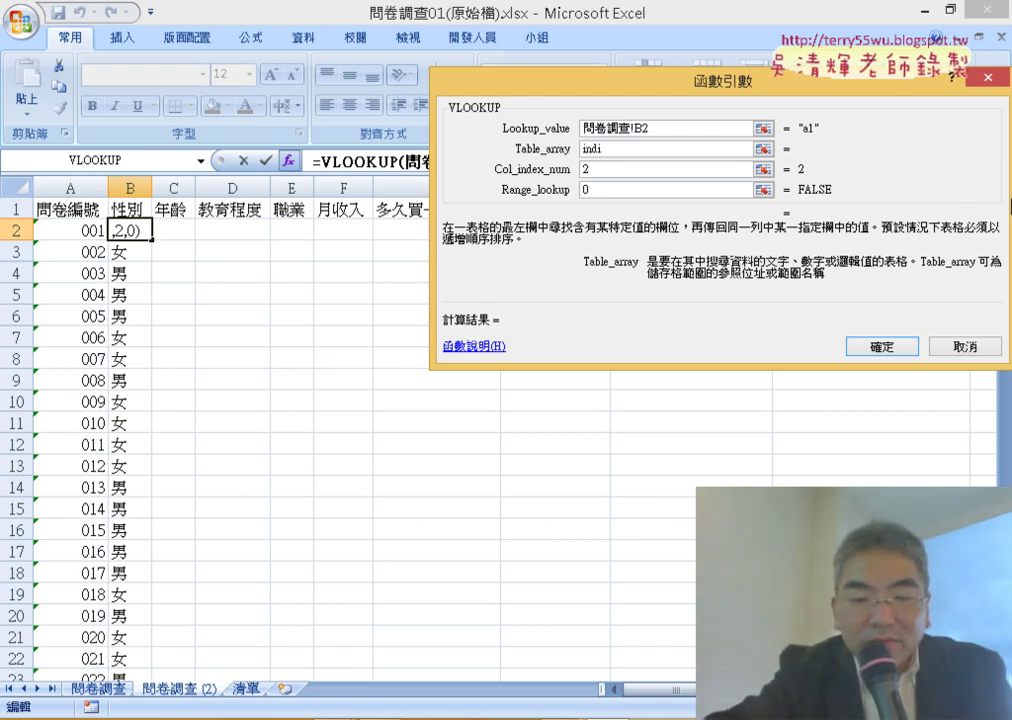
pyautogui.press('BackSpace')
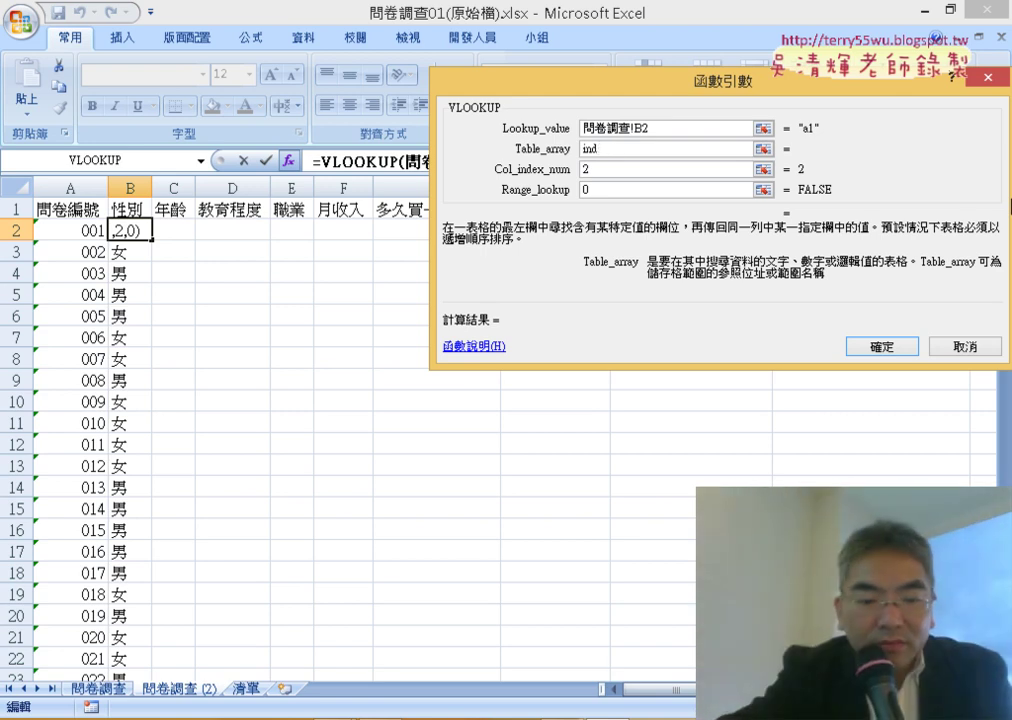
pyautogui.write('irect')
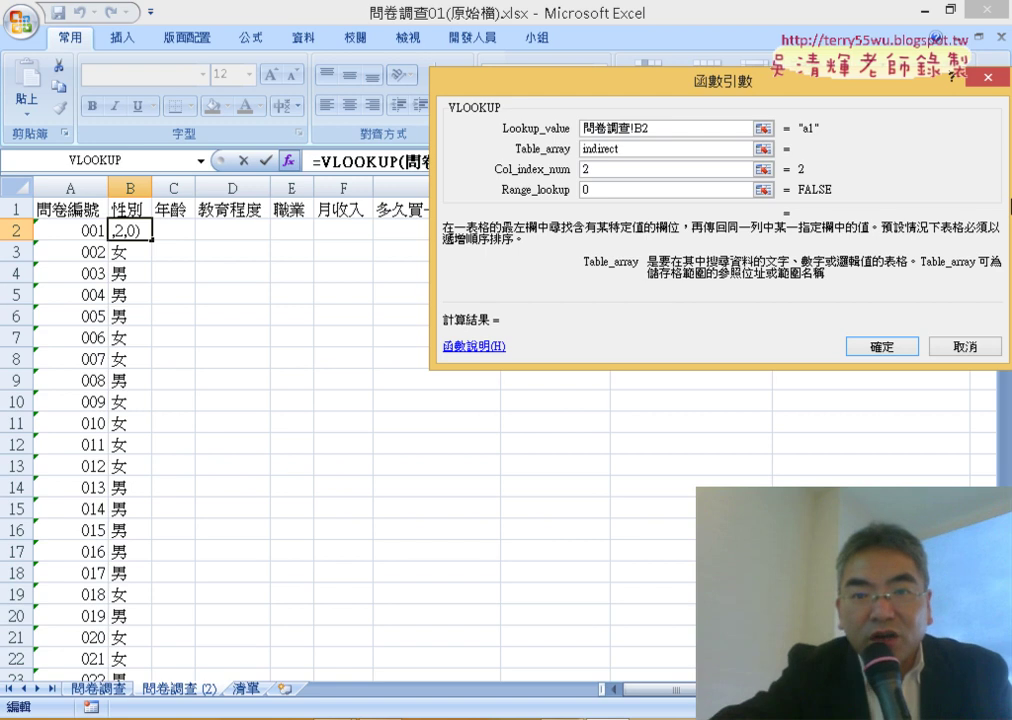
pyautogui.write('(')
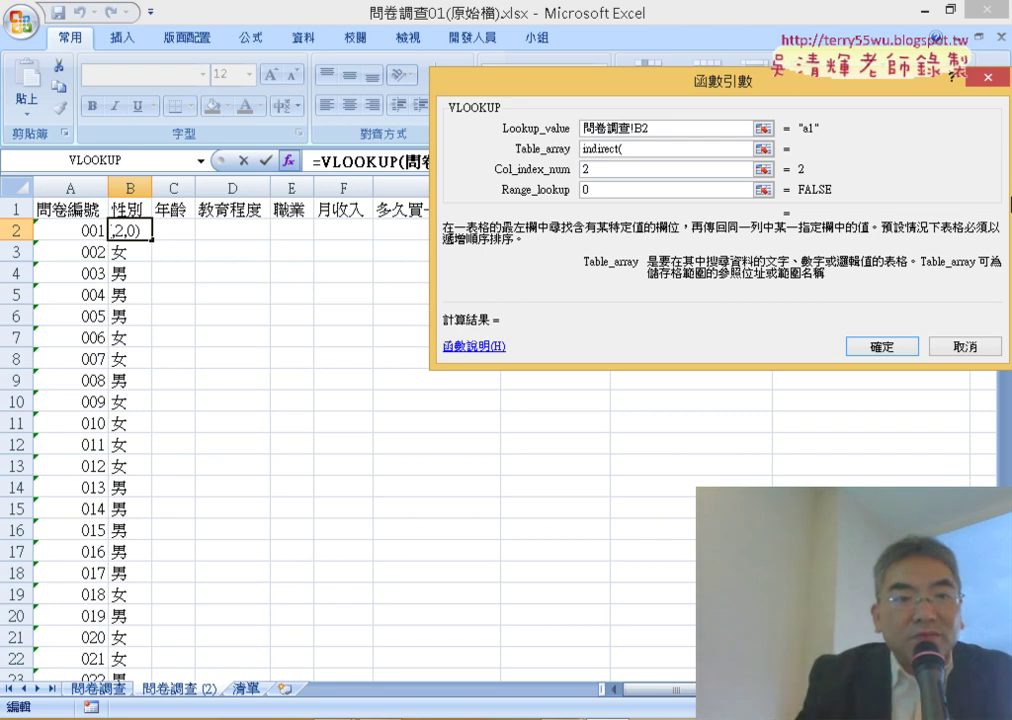
pyautogui.click(129, 208)
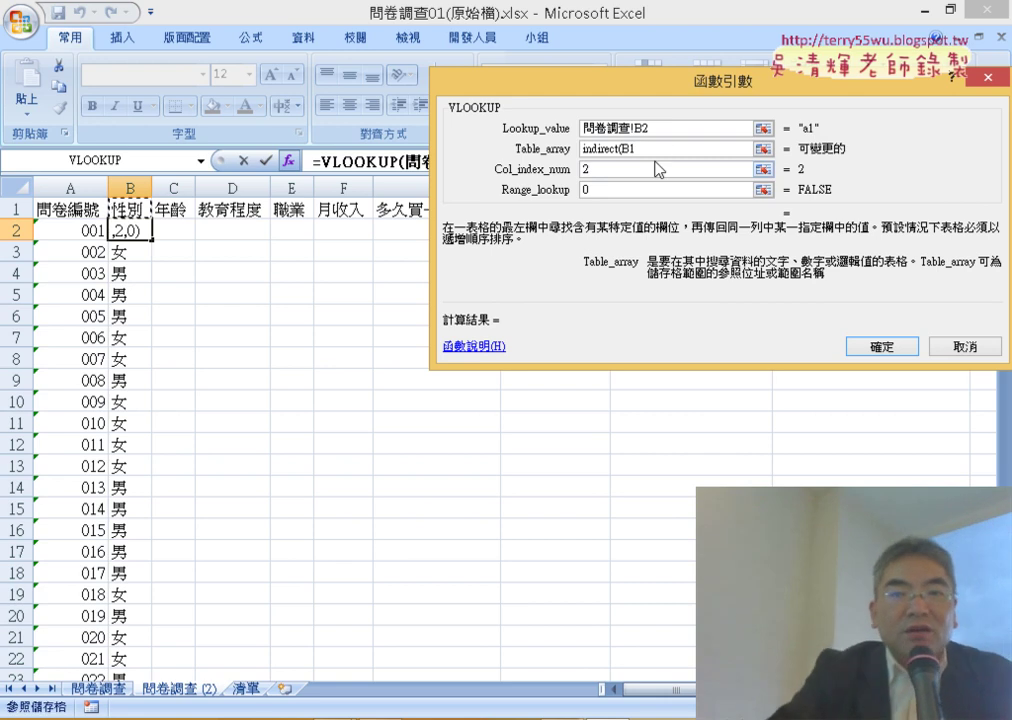
pyautogui.write(')')
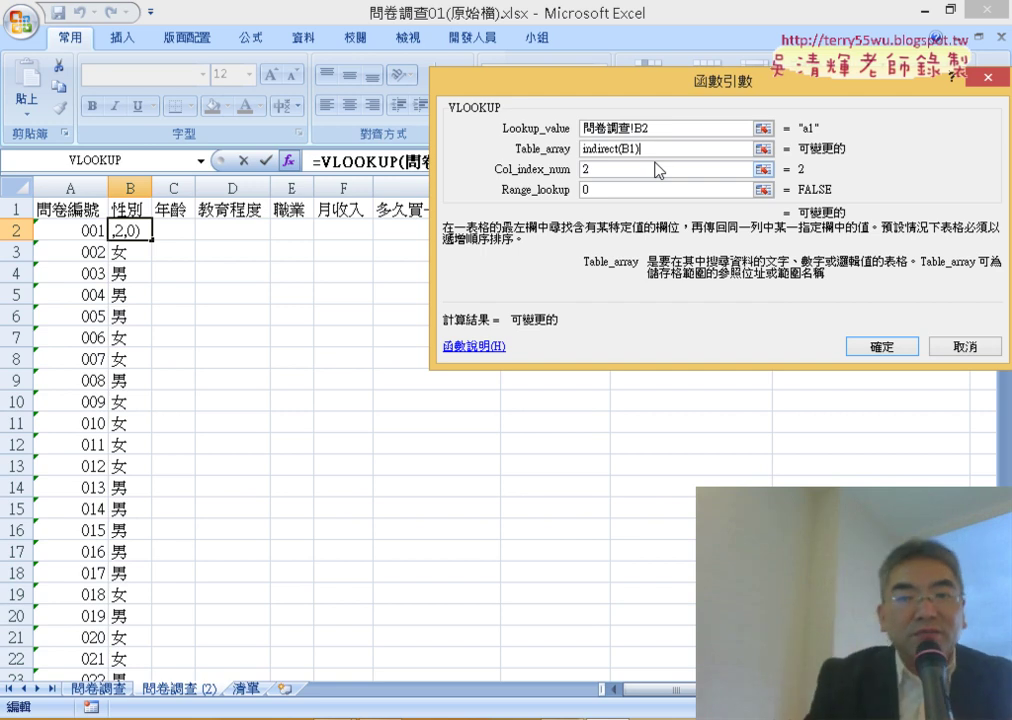
# Confirm B2's VLOOKUP, then change its table array to INDIRECT(B$1) and confirm again.
pyautogui.click(883, 352)
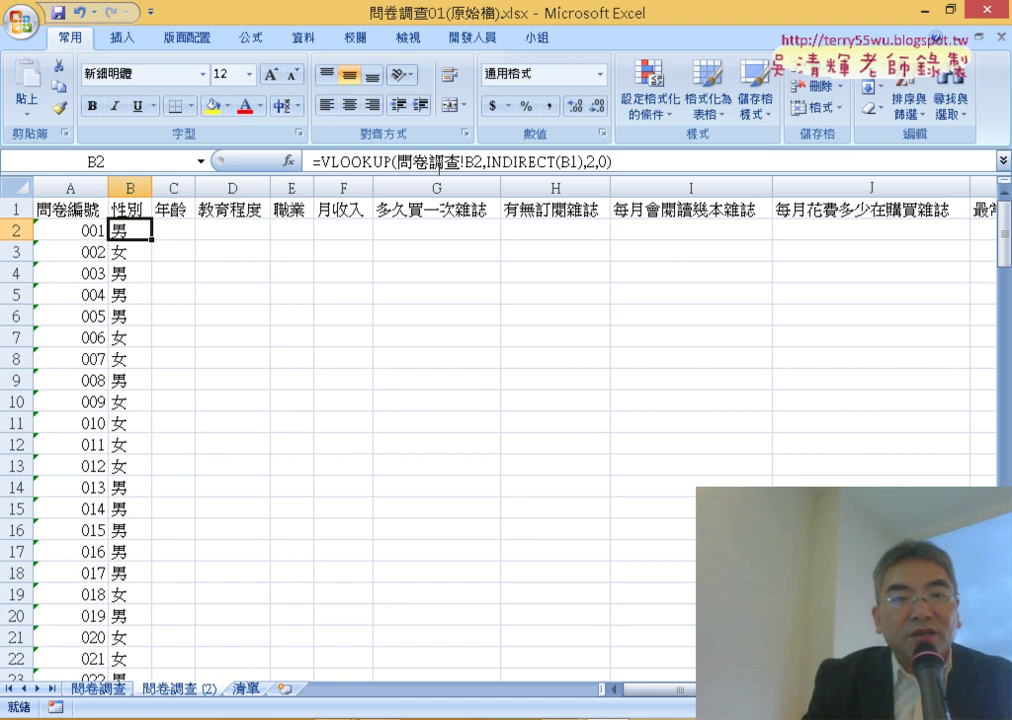
pyautogui.click(440, 165)
pyautogui.click(287, 160)
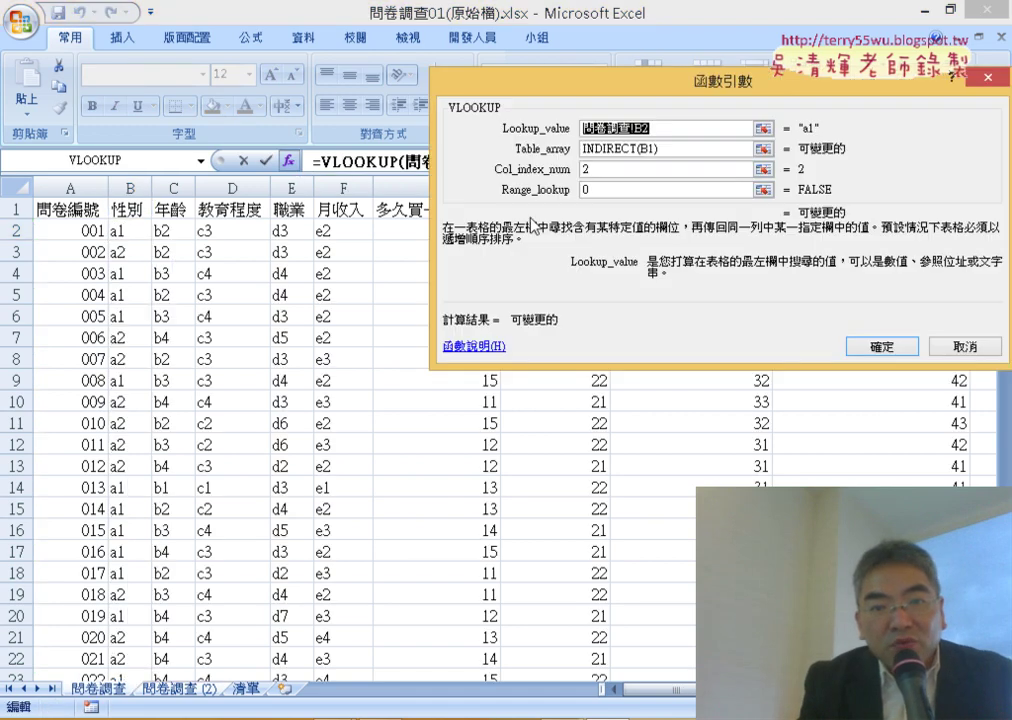
pyautogui.click(640, 148)
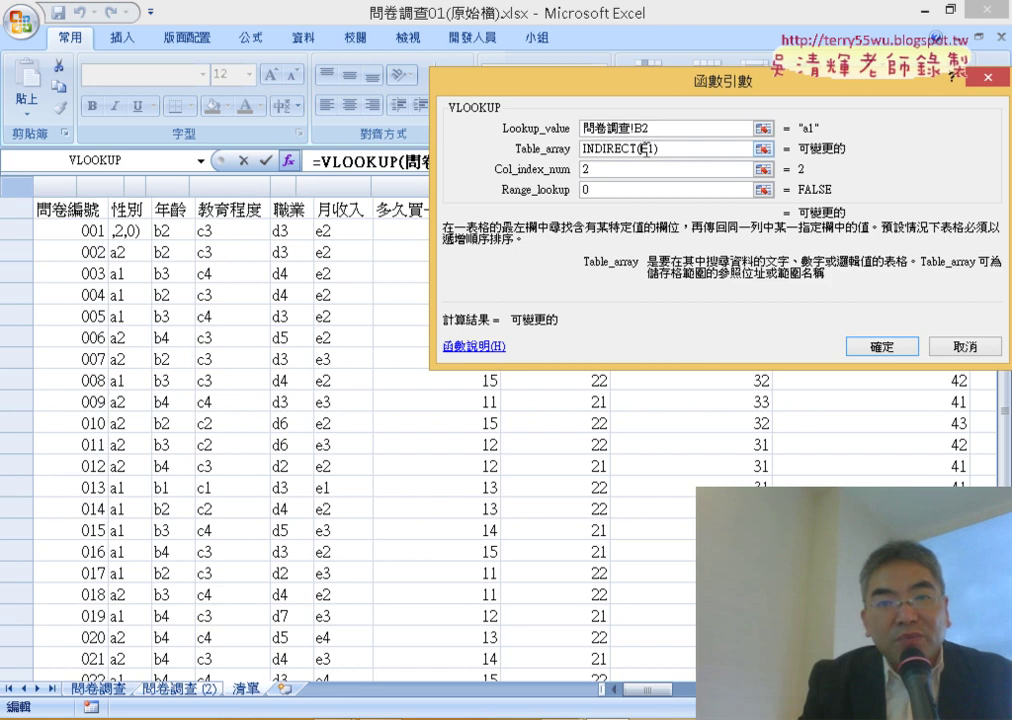
pyautogui.doubleClick(645, 148)
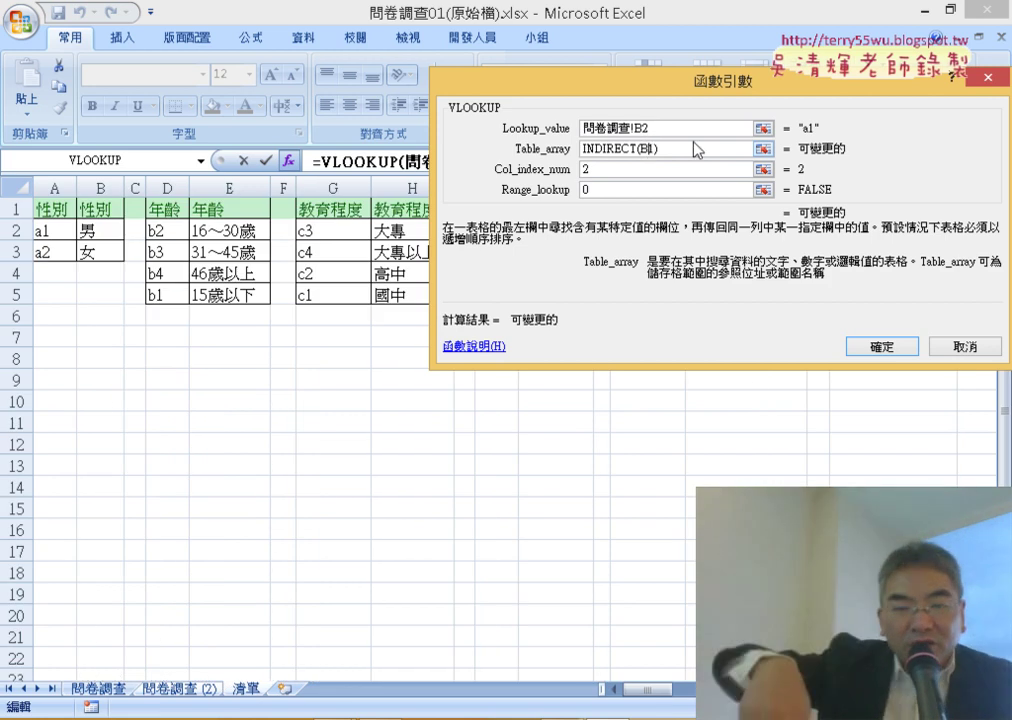
pyautogui.click(681, 149)
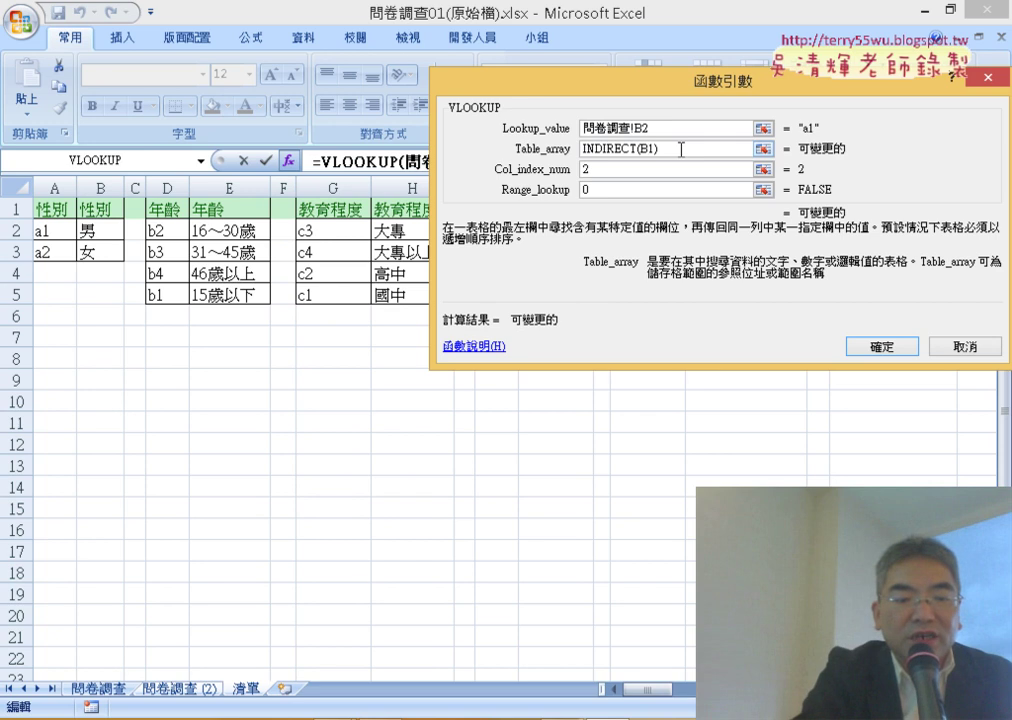
pyautogui.write('$')
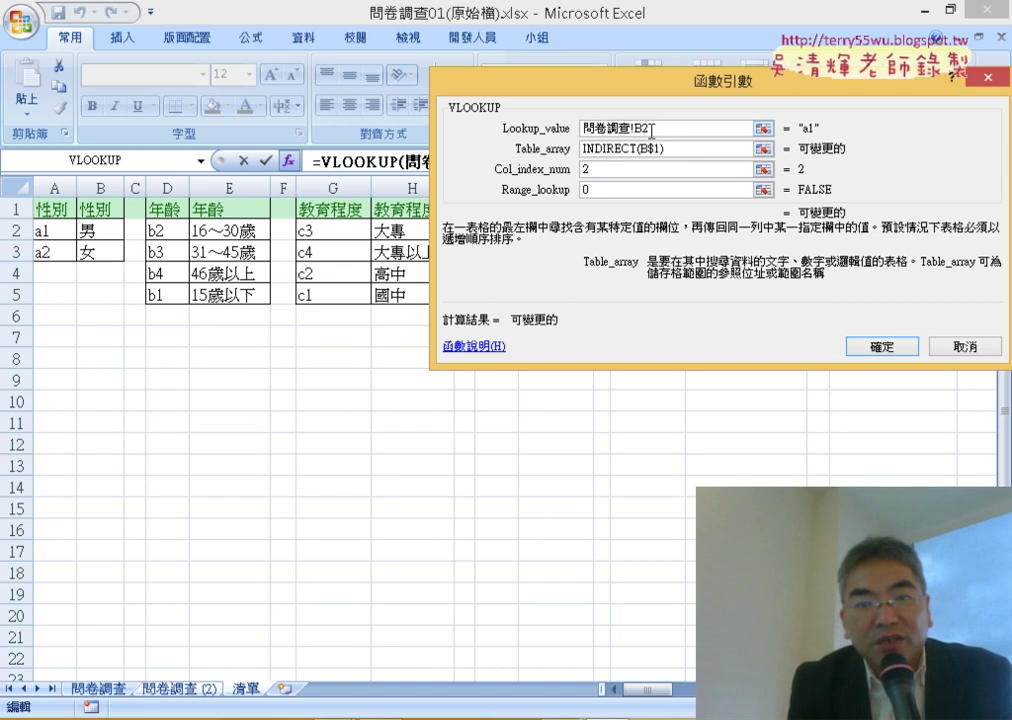
pyautogui.click(882, 344)
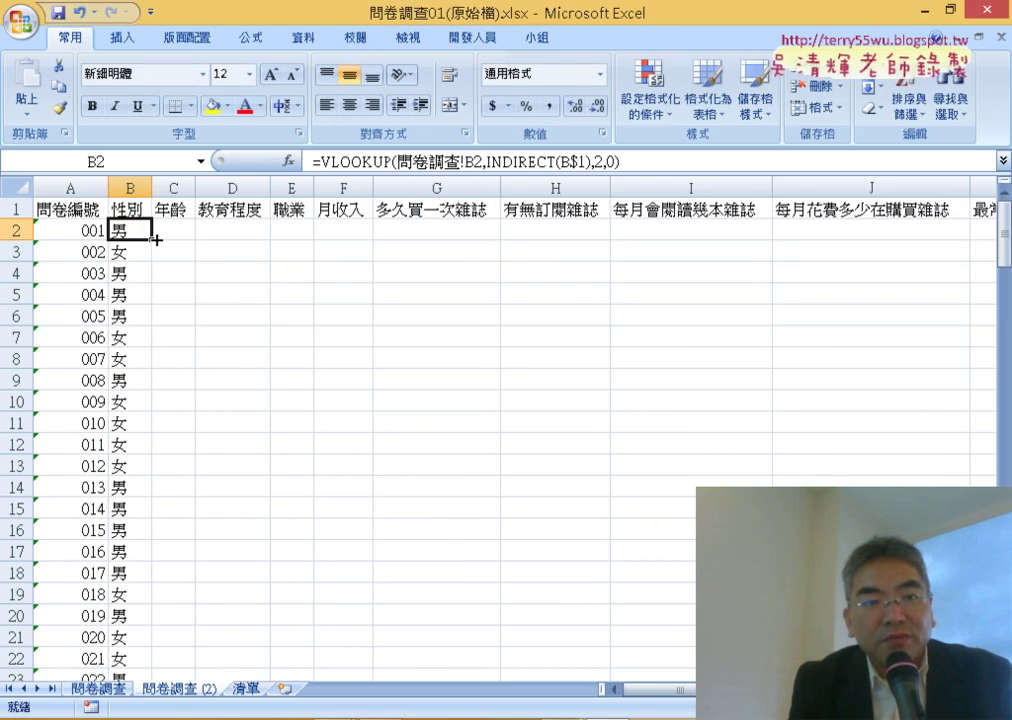
# Copy B2's INDIRECT(B$1) lookup down column B, then check the 年齡 and 教育程度 headers.
pyautogui.click(157, 245)
pyautogui.click(133, 230)
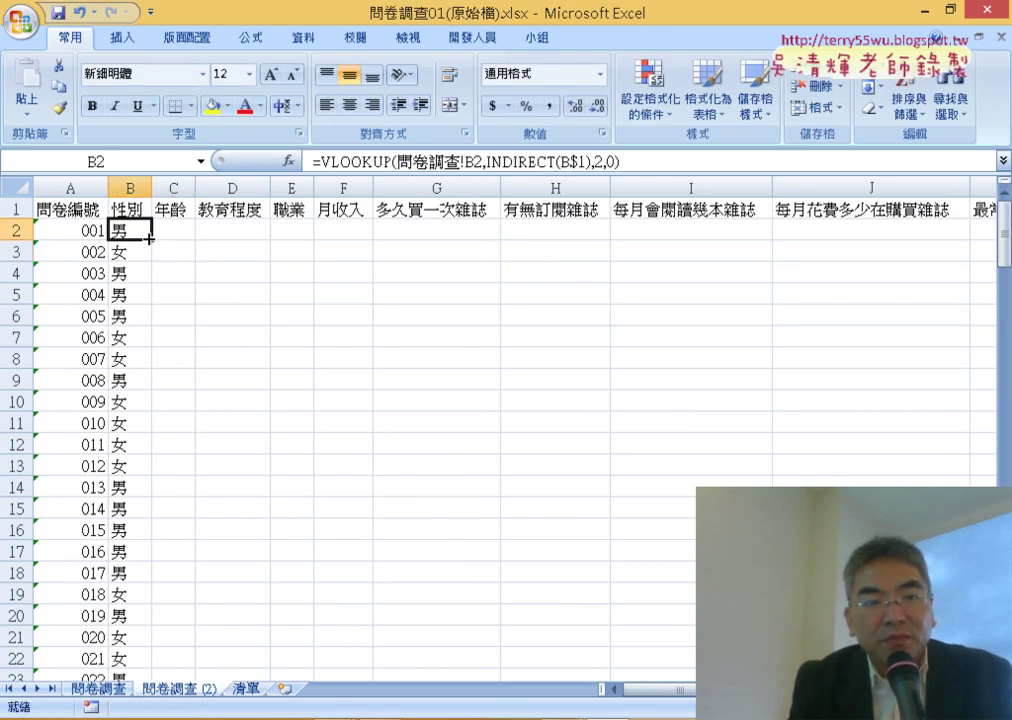
pyautogui.doubleClick(149, 240)
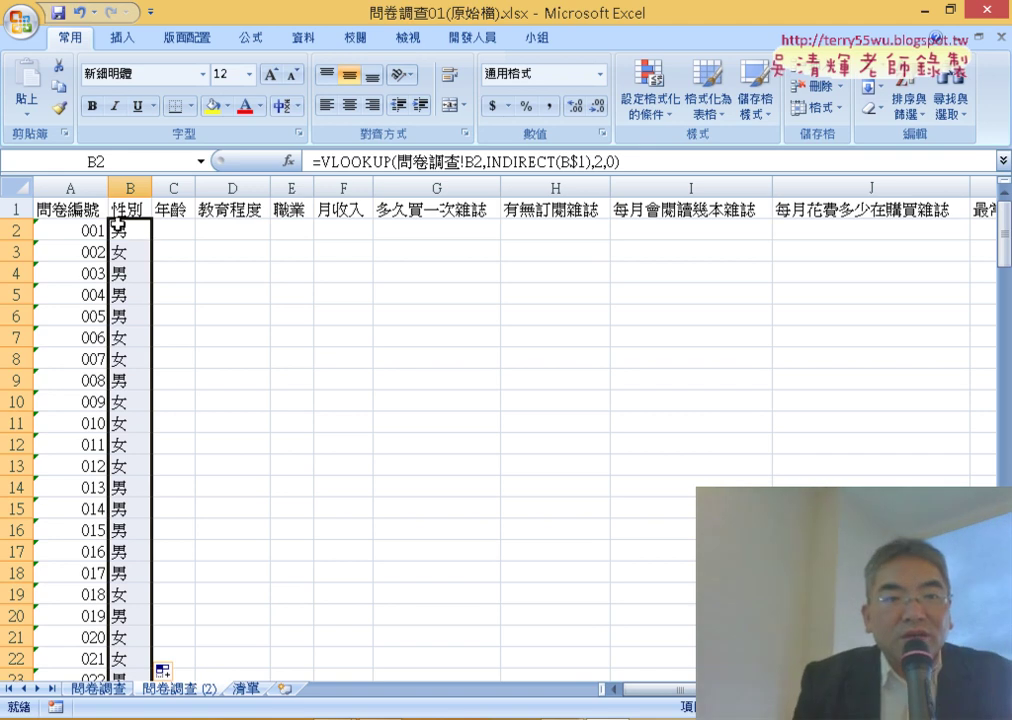
pyautogui.click(121, 229)
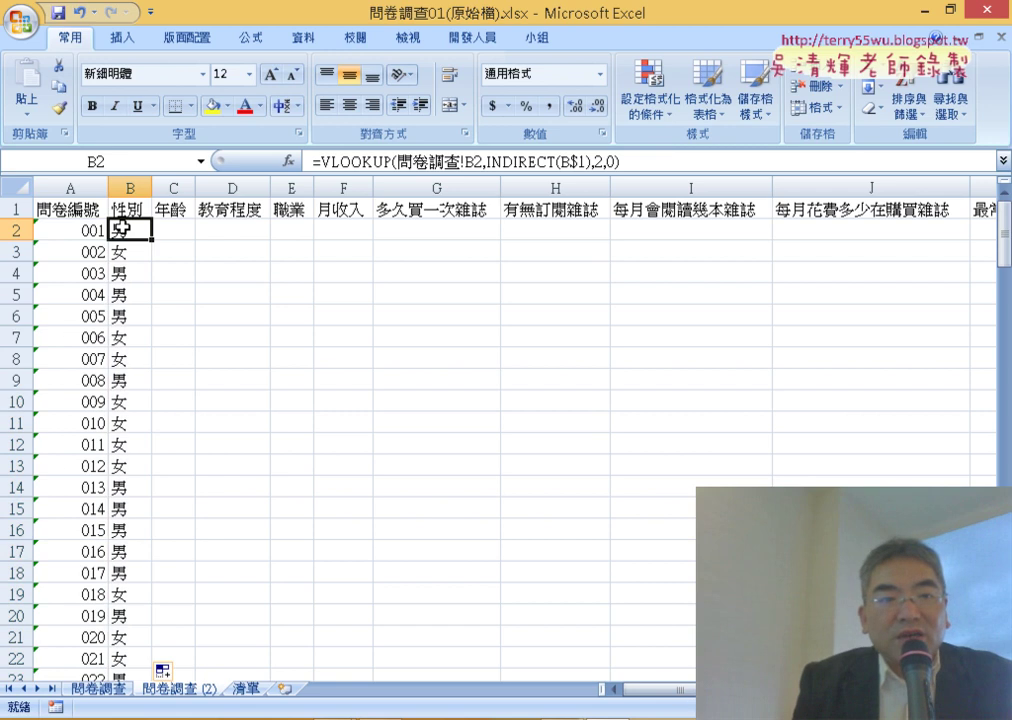
pyautogui.click(174, 208)
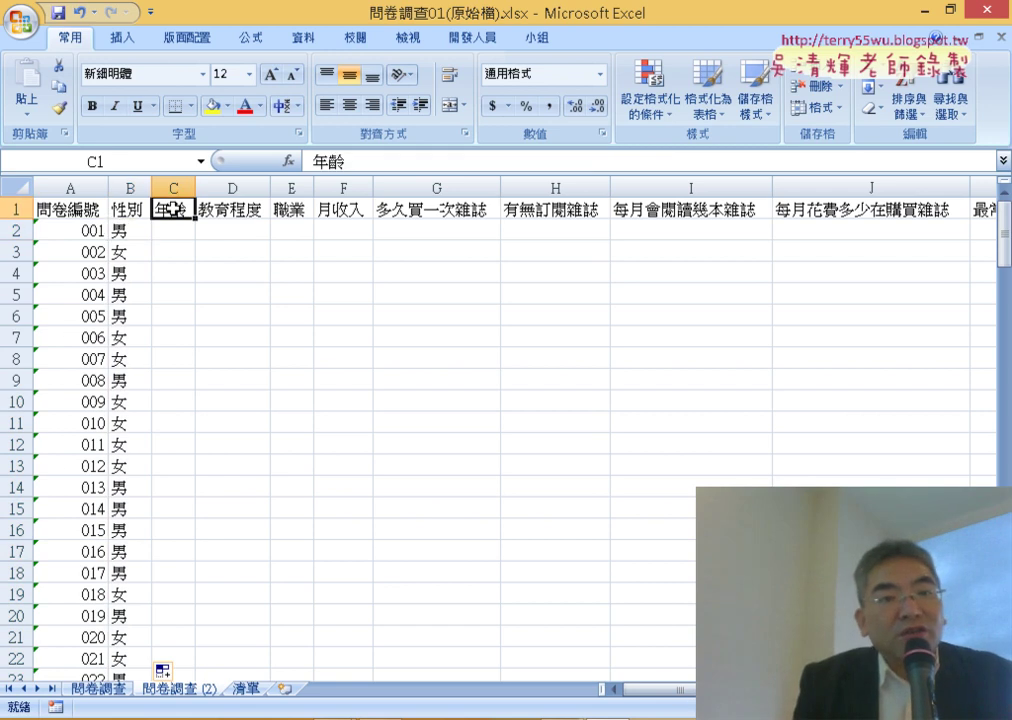
pyautogui.click(233, 210)
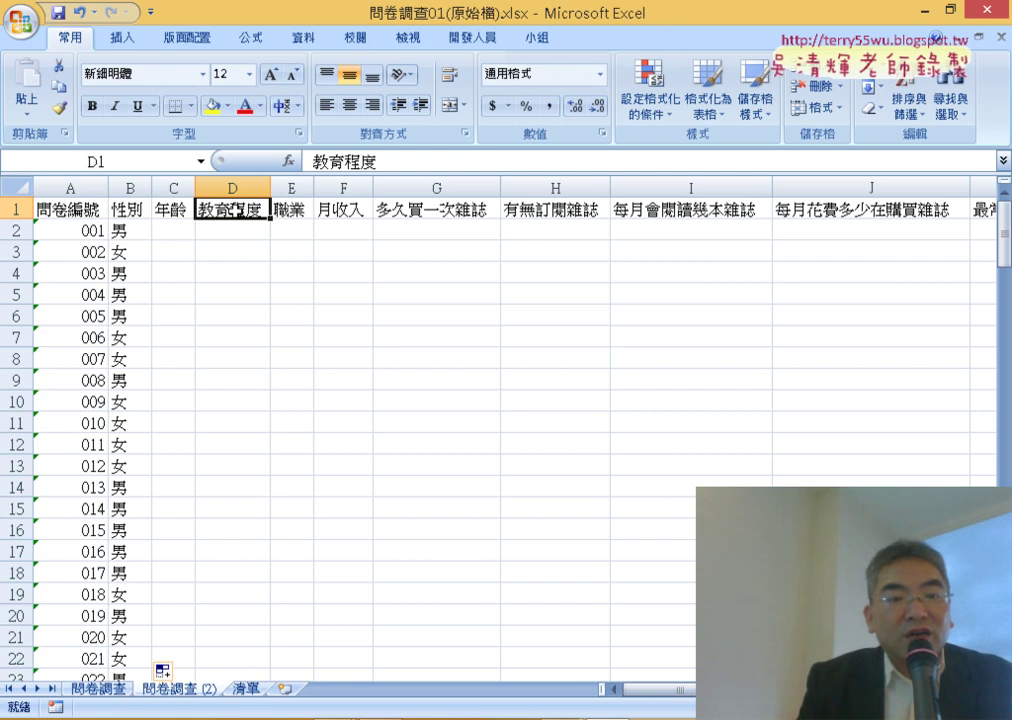
# Look at the 職業 lookup table on the 清單 sheet, then return to 問卷調查 (2).
pyautogui.click(248, 689)
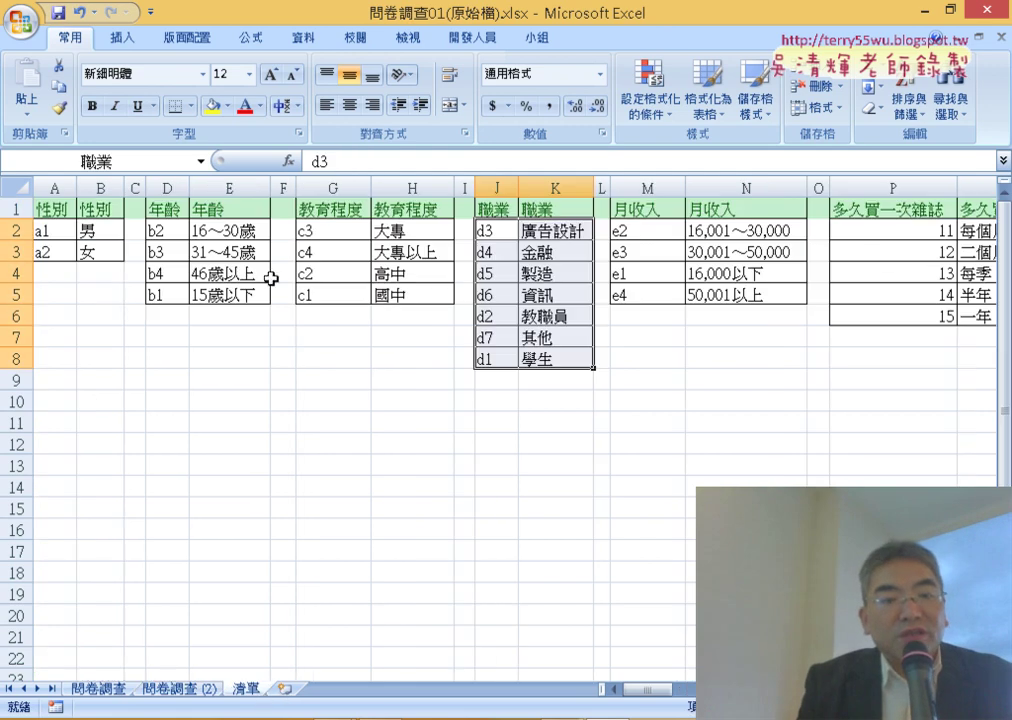
pyautogui.click(191, 690)
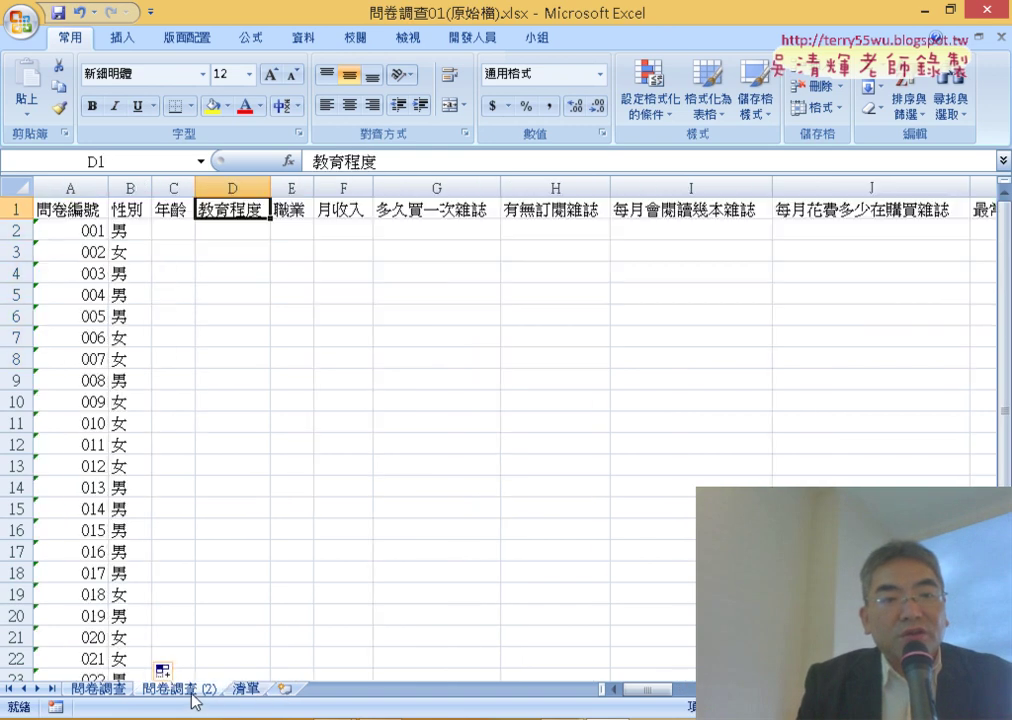
pyautogui.click(130, 227)
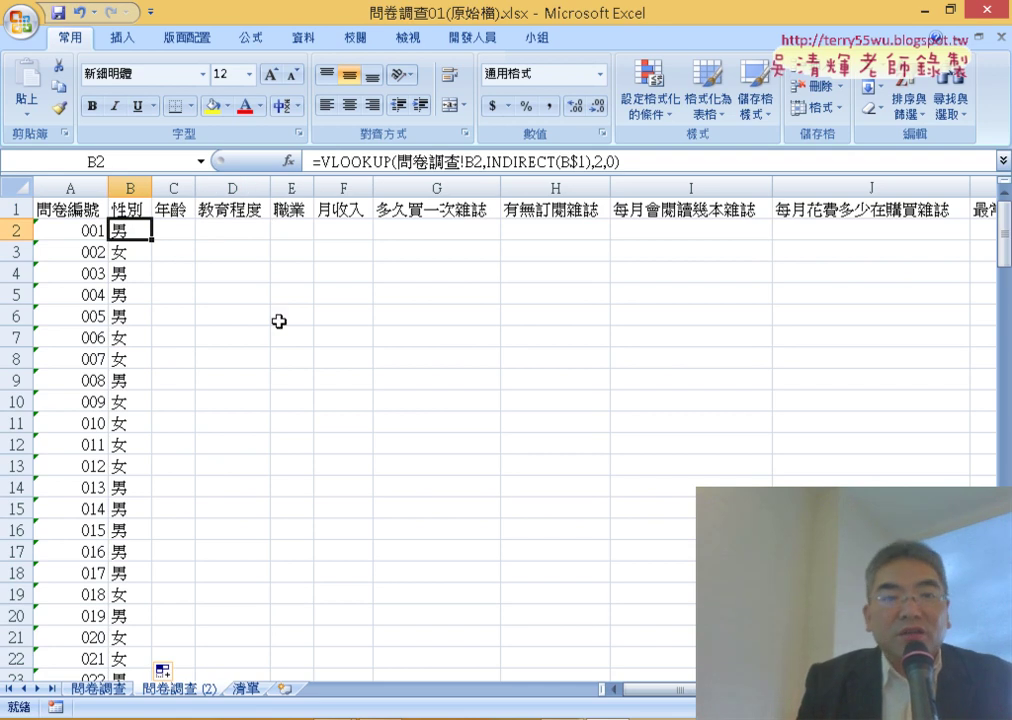
# Clear column B from B3 to the last row, keeping only B2's lookup formula.
pyautogui.click(121, 251)
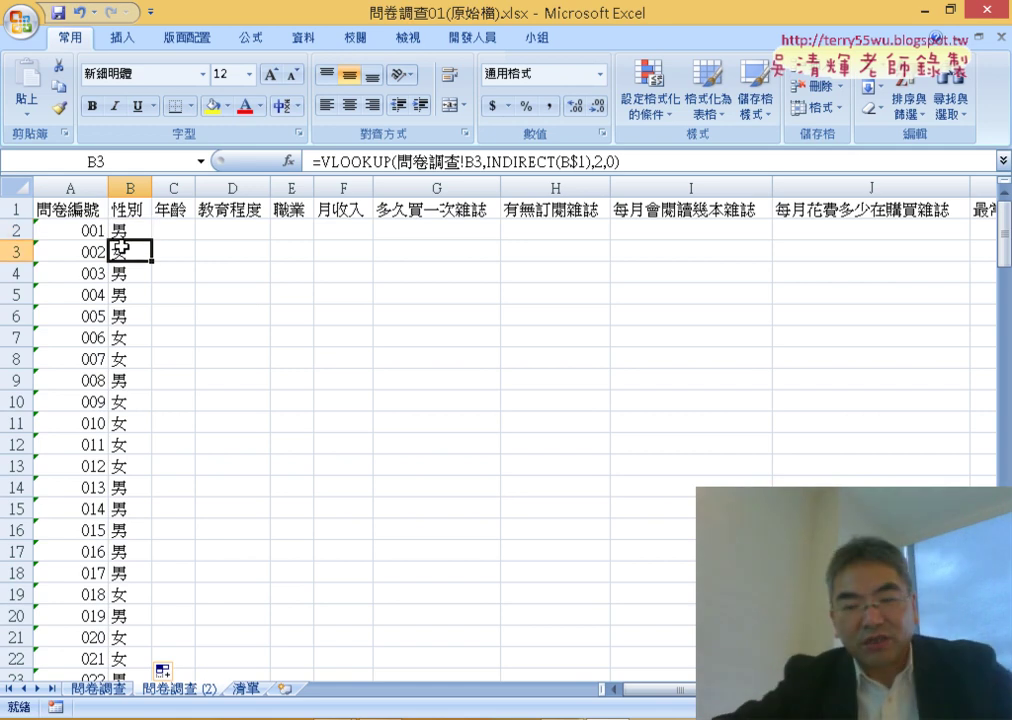
pyautogui.hotkey('ctrl', 'shift', 'Down')
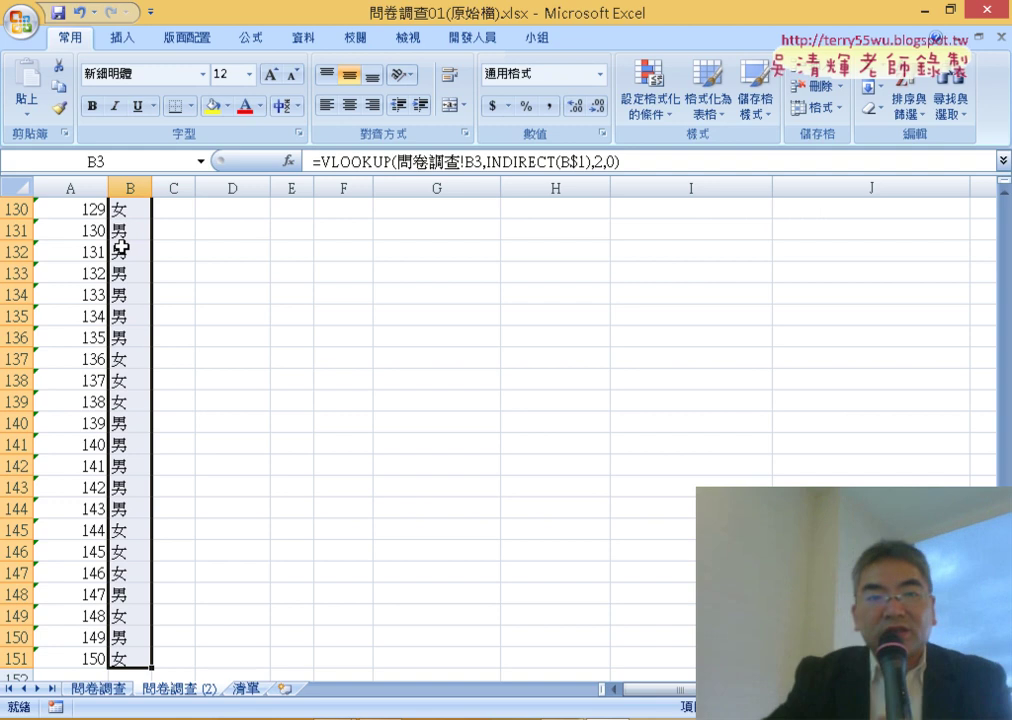
pyautogui.press('Delete')
pyautogui.hotkey('ctrl', 'BackSpace')
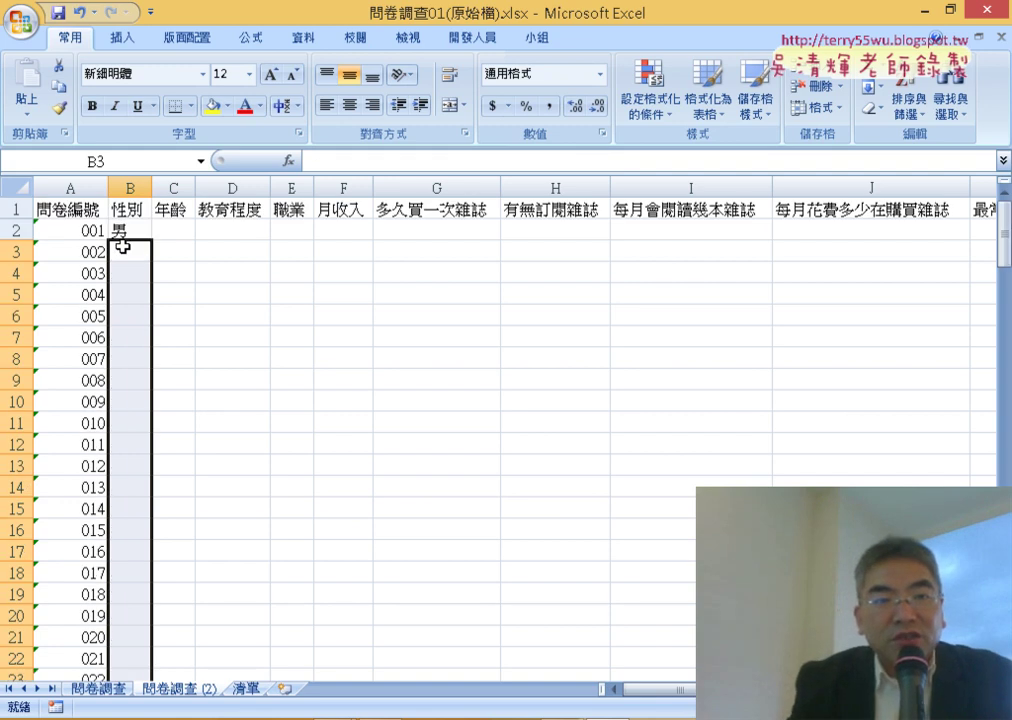
pyautogui.click(130, 230)
pyautogui.click(373, 163)
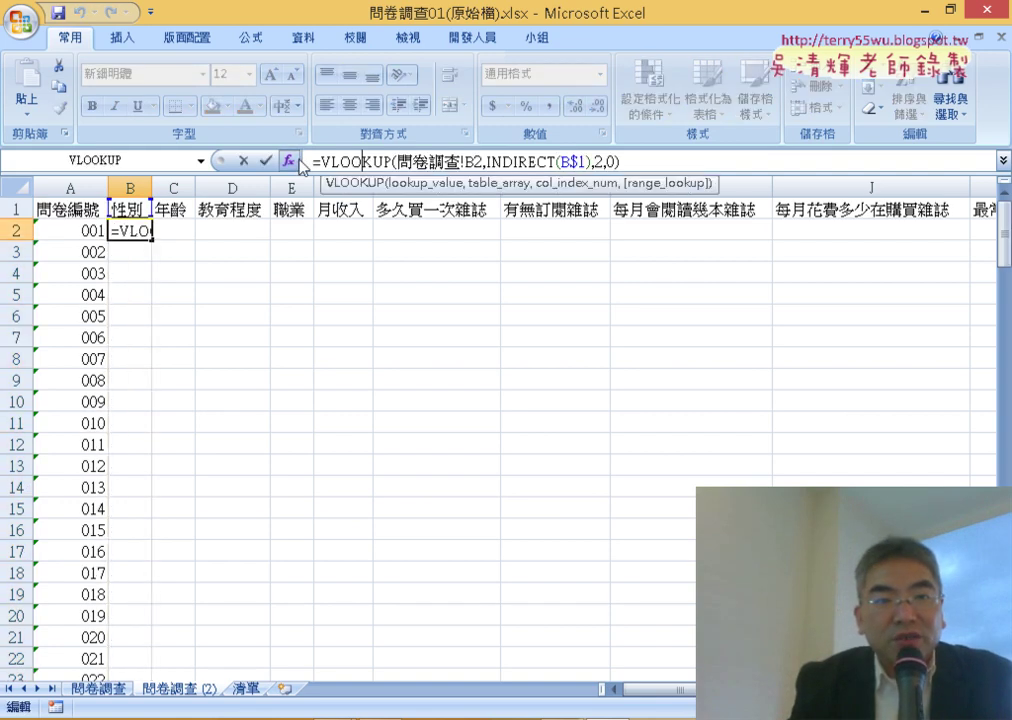
pyautogui.click(289, 160)
pyautogui.moveTo(440, 95); pyautogui.dragTo(102, 266)
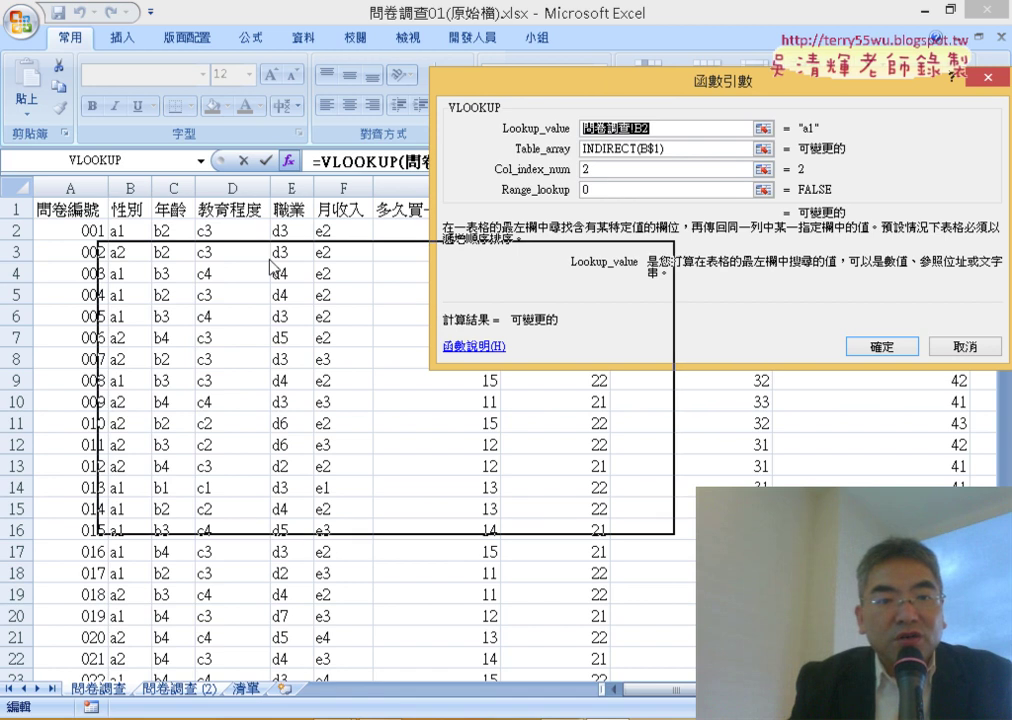
pyautogui.click(346, 318)
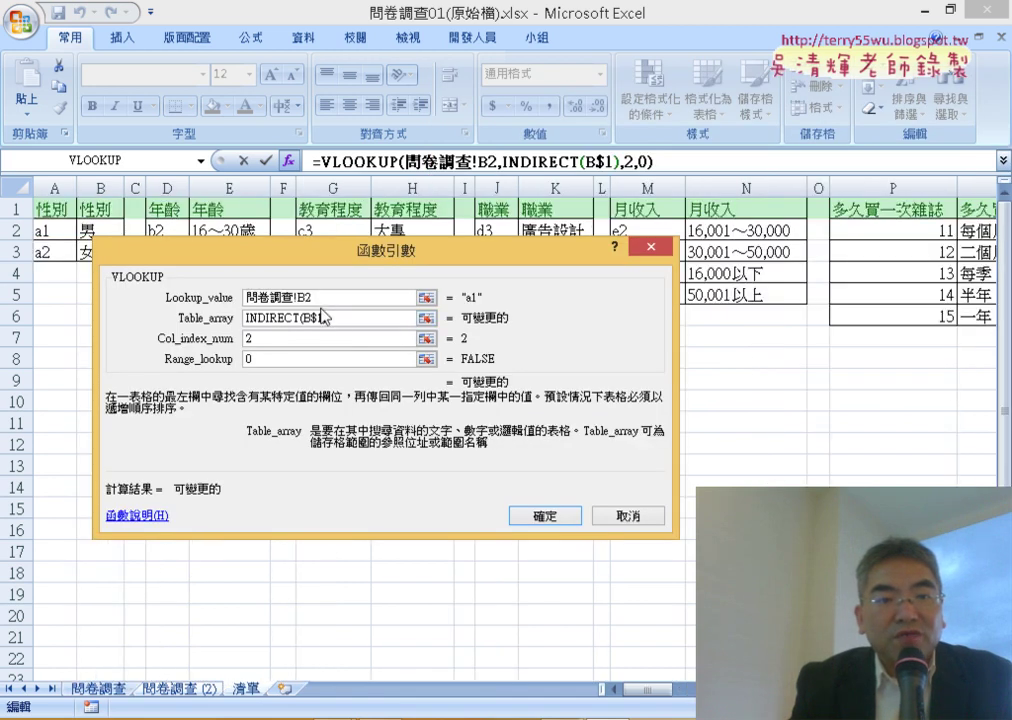
pyautogui.click(308, 337)
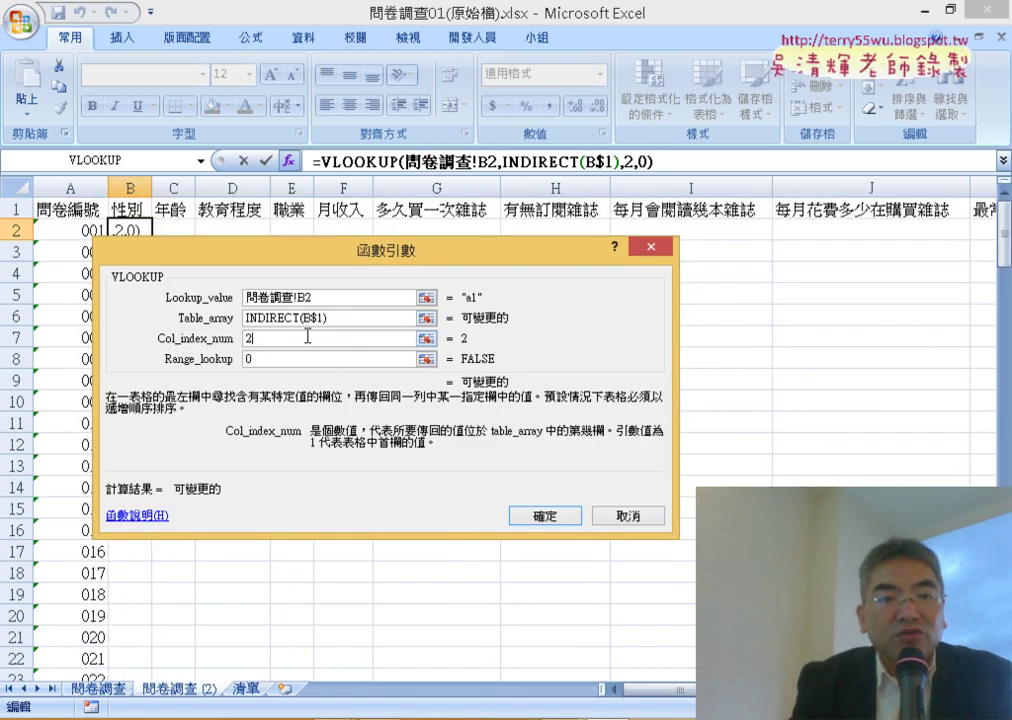
pyautogui.moveTo(284, 261); pyautogui.dragTo(419, 300)
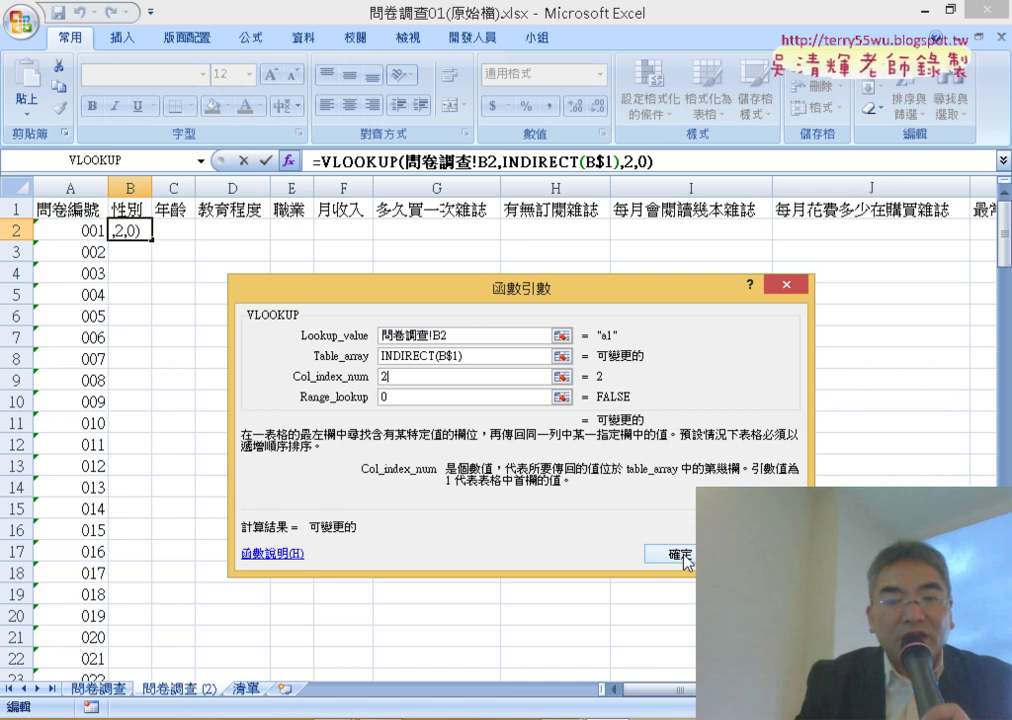
pyautogui.press('Return')
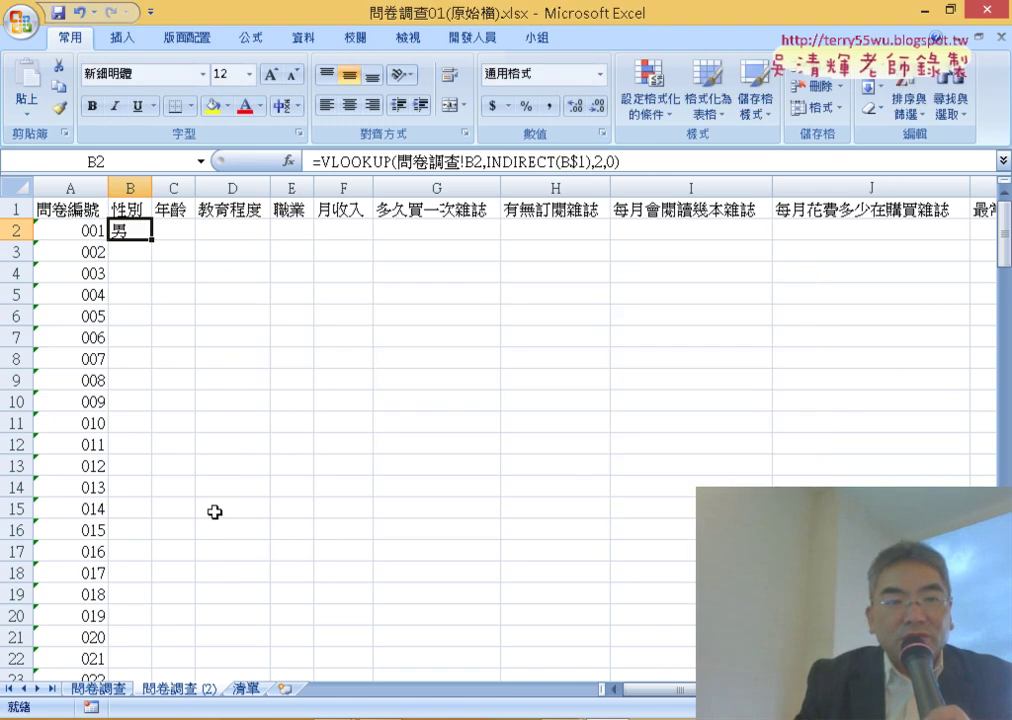
# Copy B2's lookup formula across row 2 through column O.
pyautogui.moveTo(150, 238)
pyautogui.mouseDown()
pyautogui.moveTo(1007, 236)
pyautogui.moveTo(743, 255)
pyautogui.mouseUp()
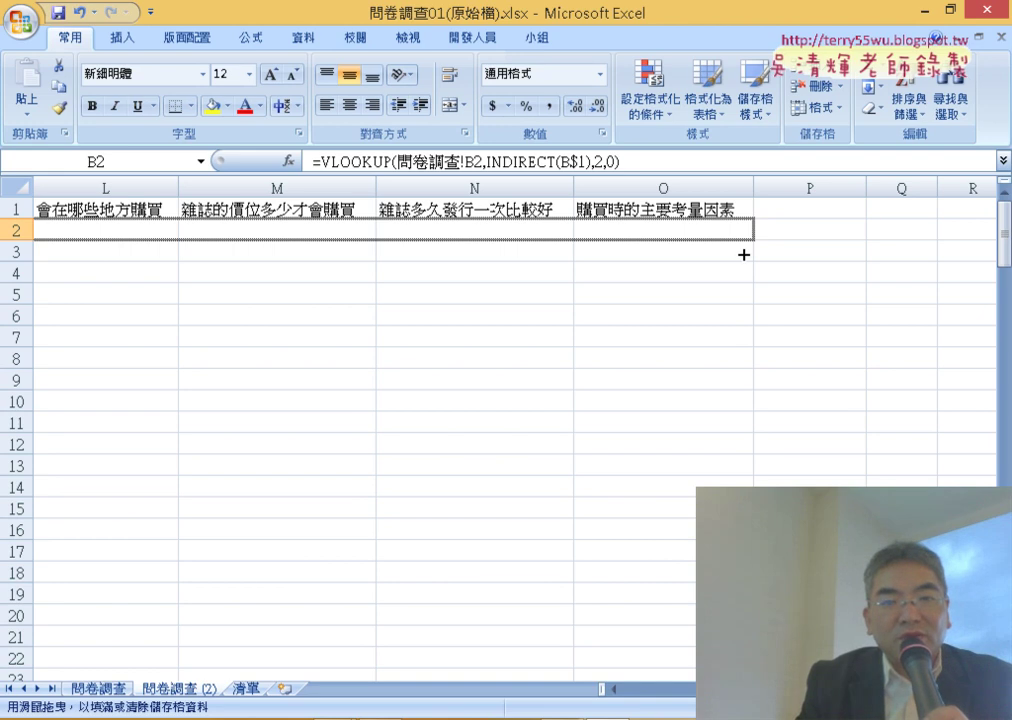
pyautogui.moveTo(743, 255); pyautogui.dragTo(742, 253)
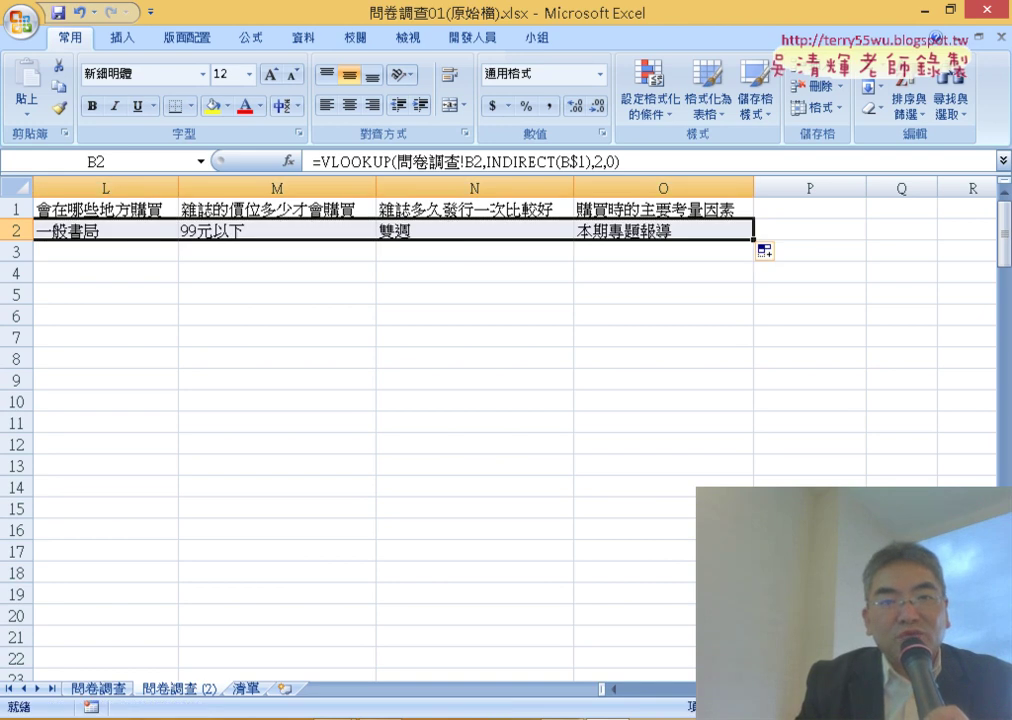
pyautogui.hscroll(-1, 631, 657)
pyautogui.hscroll(-2, 631, 657)
pyautogui.hscroll(-3, 631, 657)
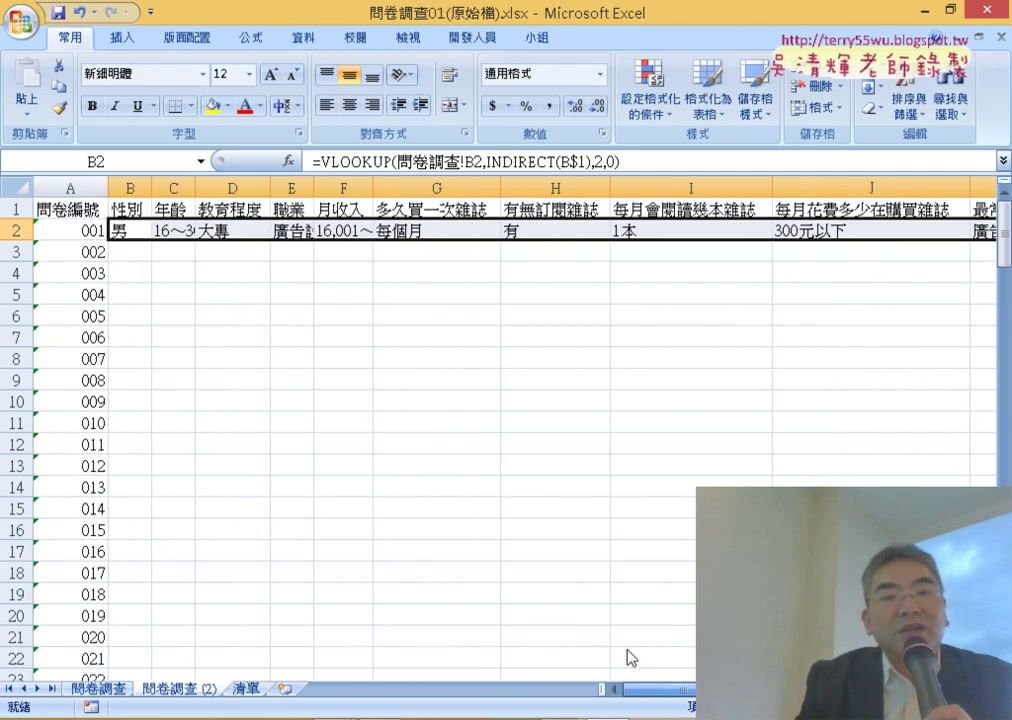
pyautogui.hscroll(5, 631, 657)
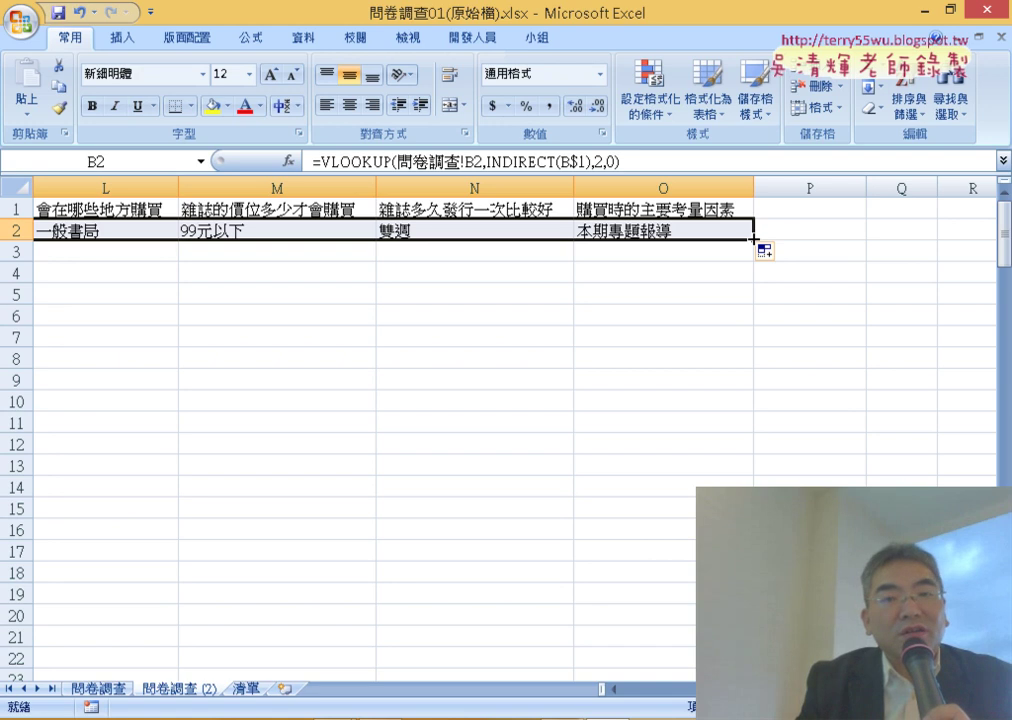
# Fill the B2:O2 lookup formulas down every respondent row to row 151.
pyautogui.doubleClick(753, 239)
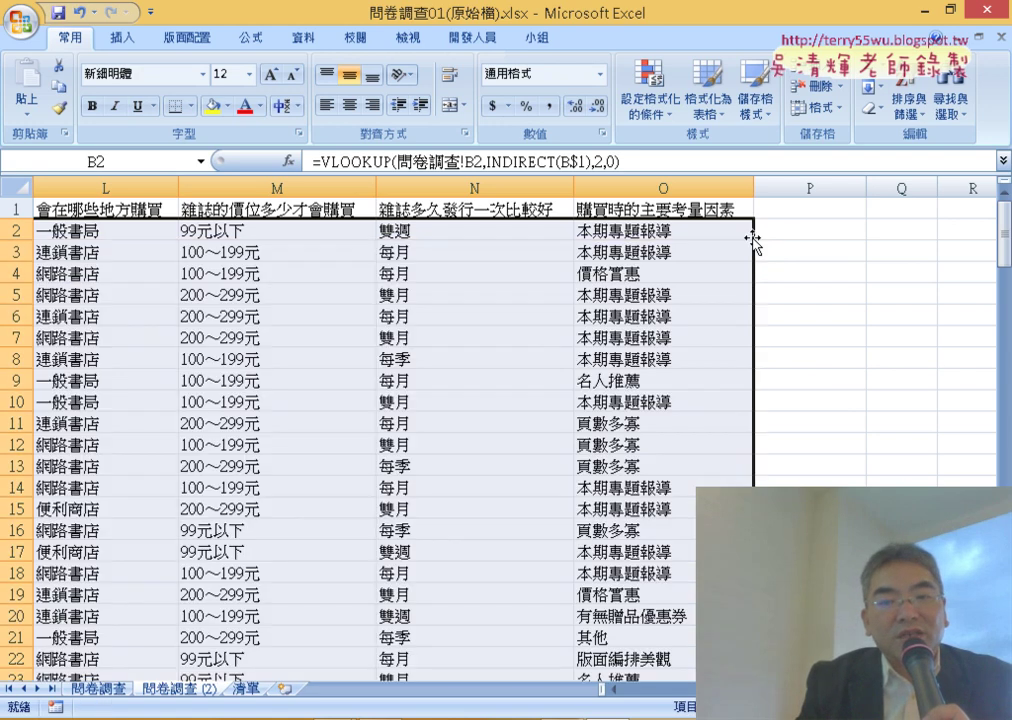
pyautogui.hscroll(-3, 525, 583)
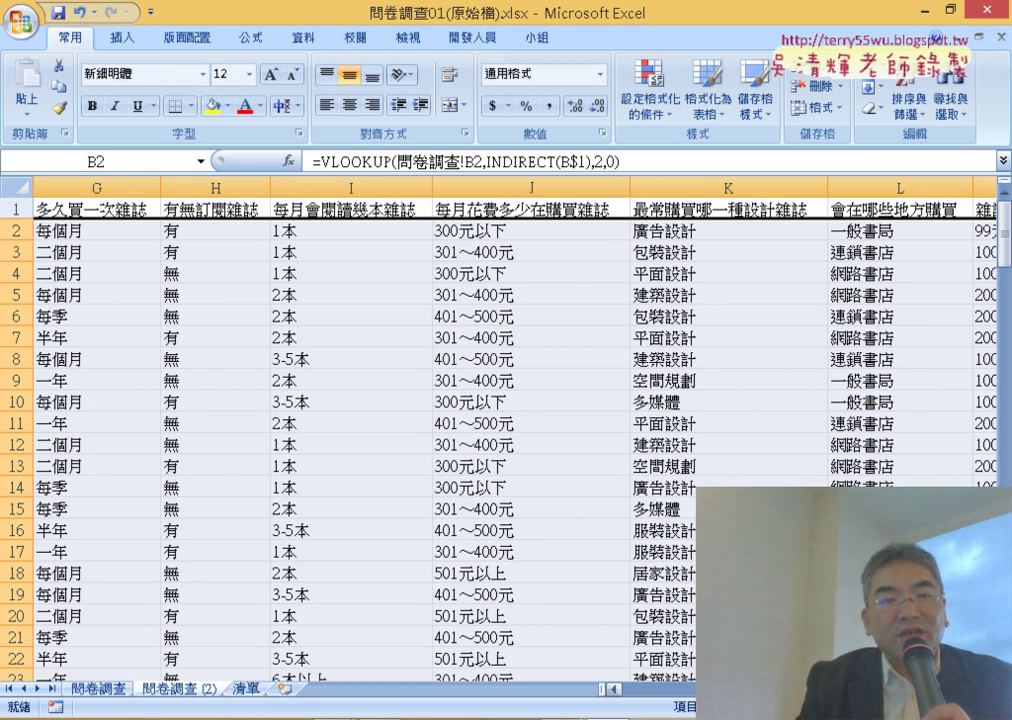
pyautogui.hscroll(-2, 525, 583)
pyautogui.hscroll(-1, 525, 583)
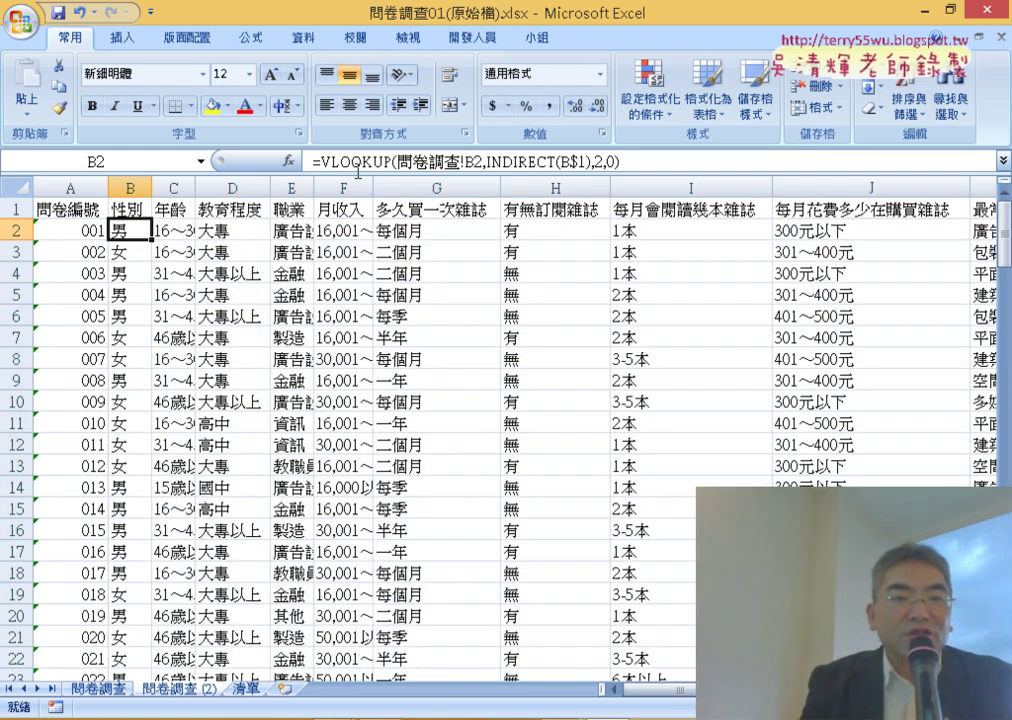
pyautogui.click(357, 162)
pyautogui.click(289, 160)
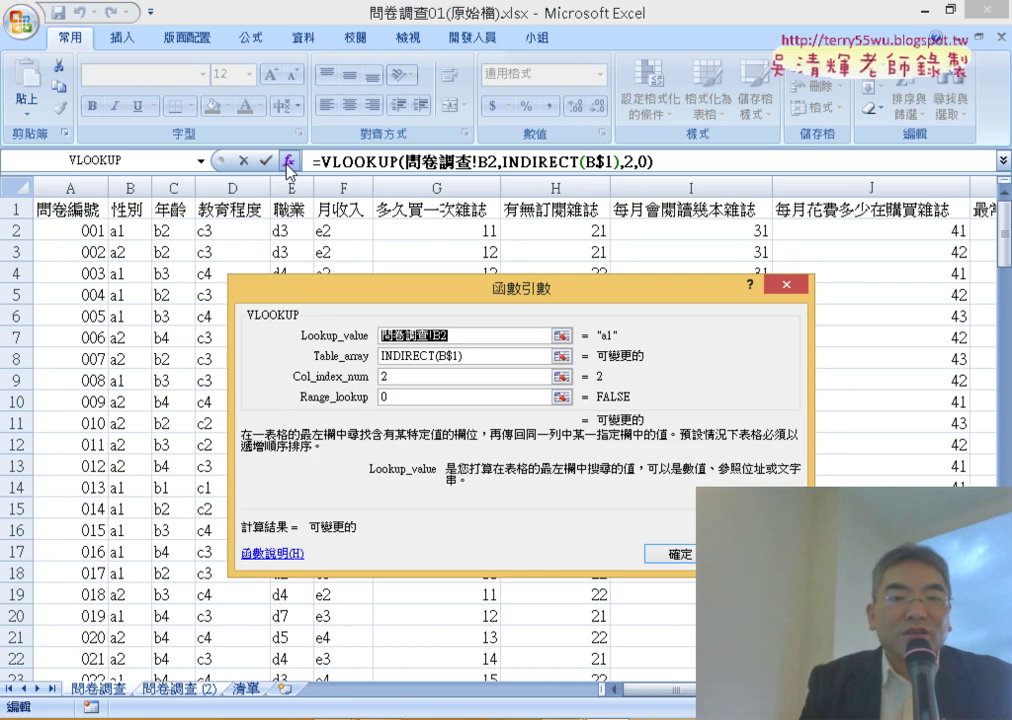
pyautogui.click(482, 355)
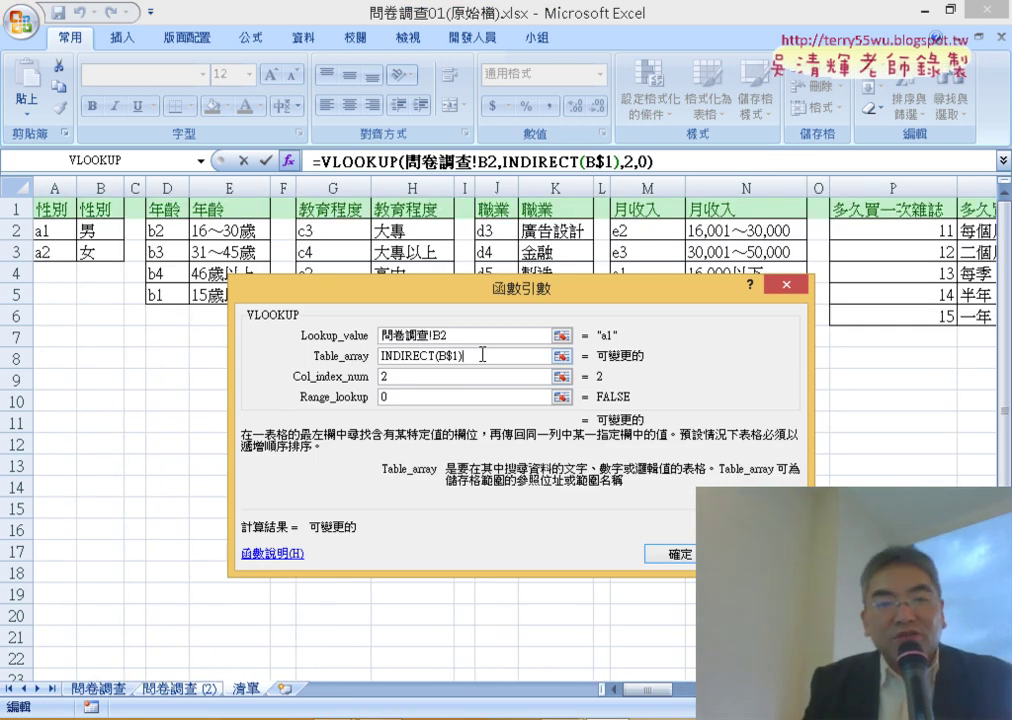
pyautogui.doubleClick(455, 352)
pyautogui.click(426, 380)
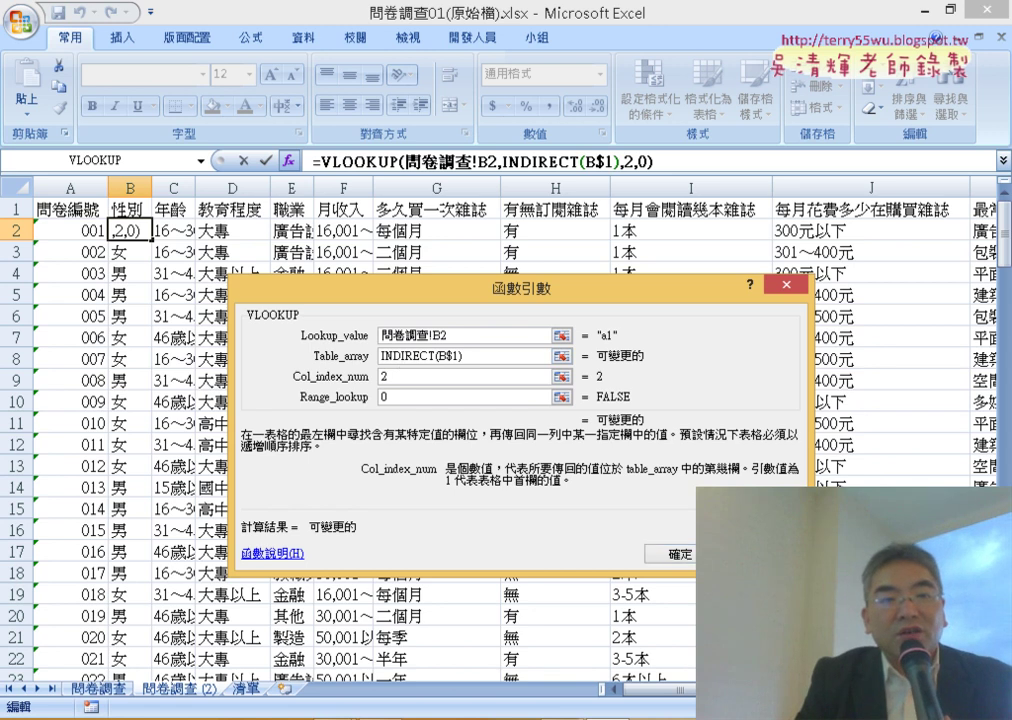
pyautogui.click(665, 553)
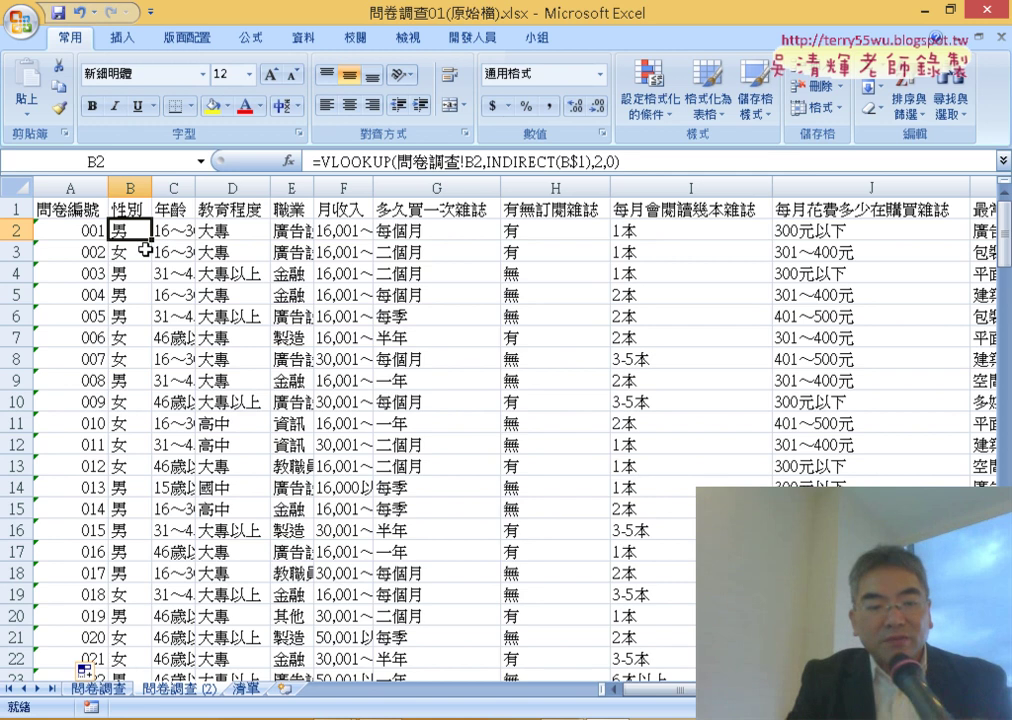
pyautogui.click(140, 251)
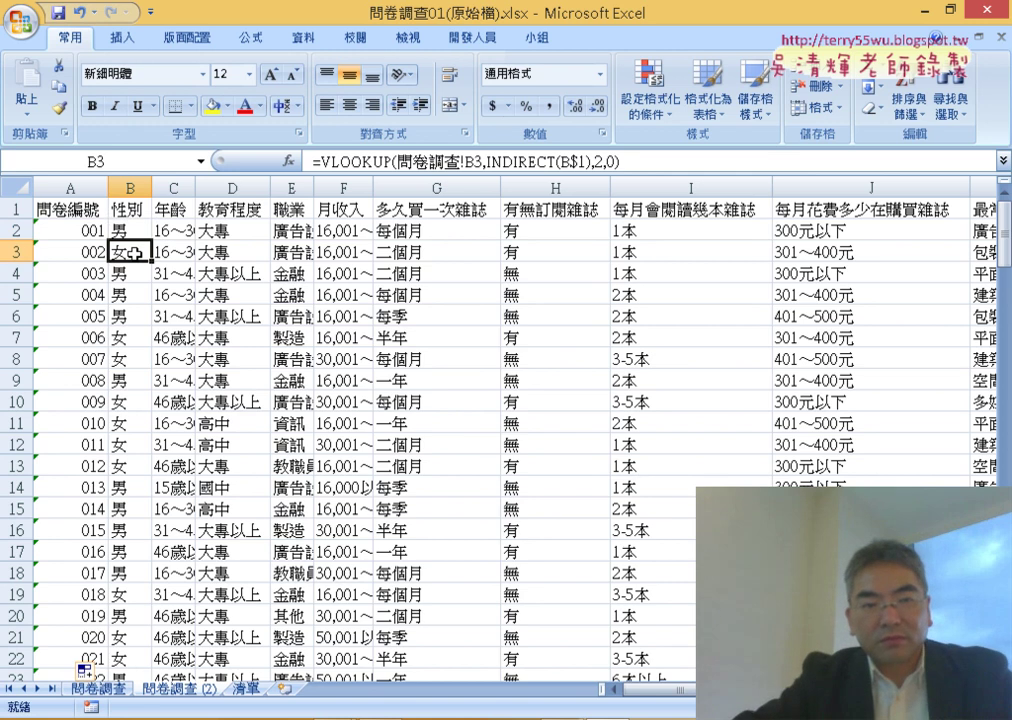
# Select B3:O151, delete the filled-down lookup results, and reselect B2.
pyautogui.hotkey('ctrl', 'shift', 'Down')
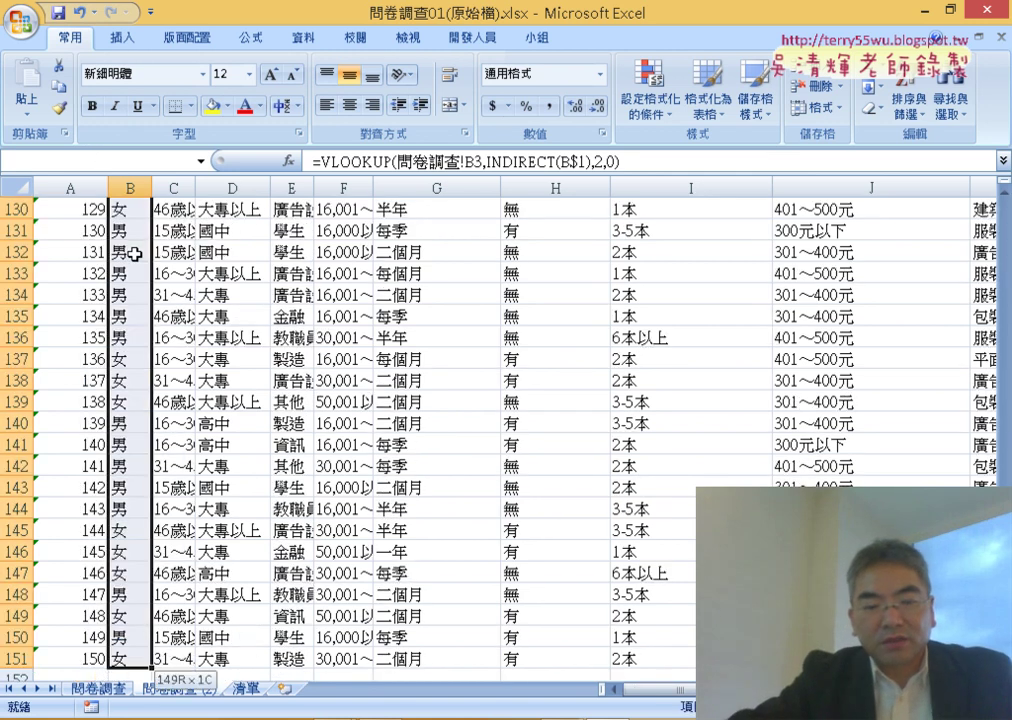
pyautogui.hotkey('ctrl', 'shift', 'Right')
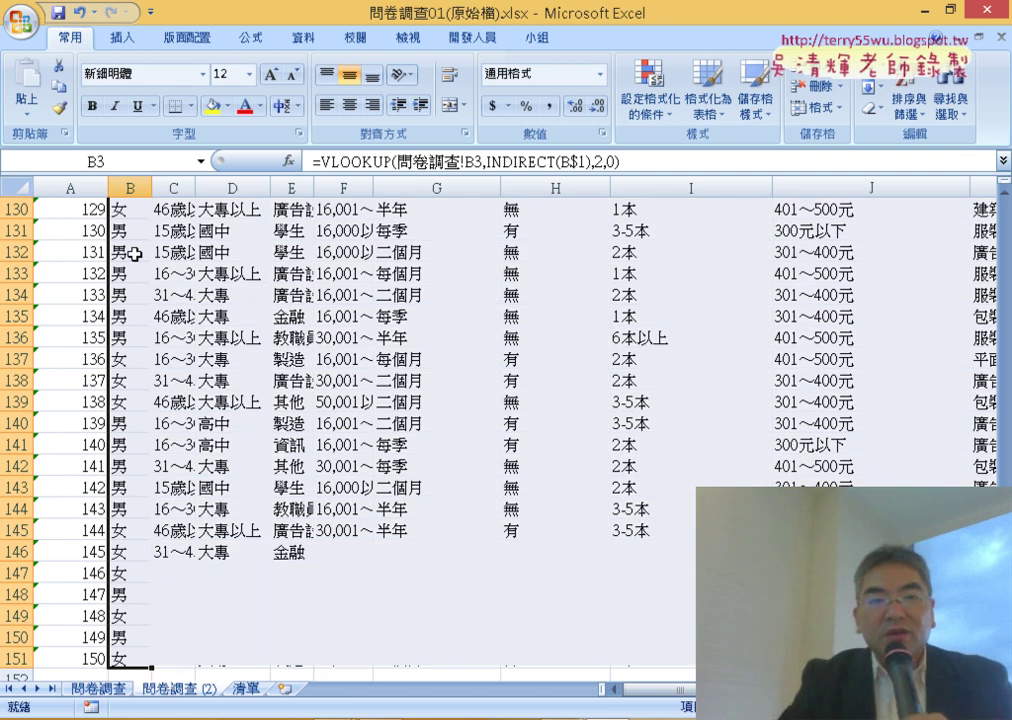
pyautogui.press('Delete')
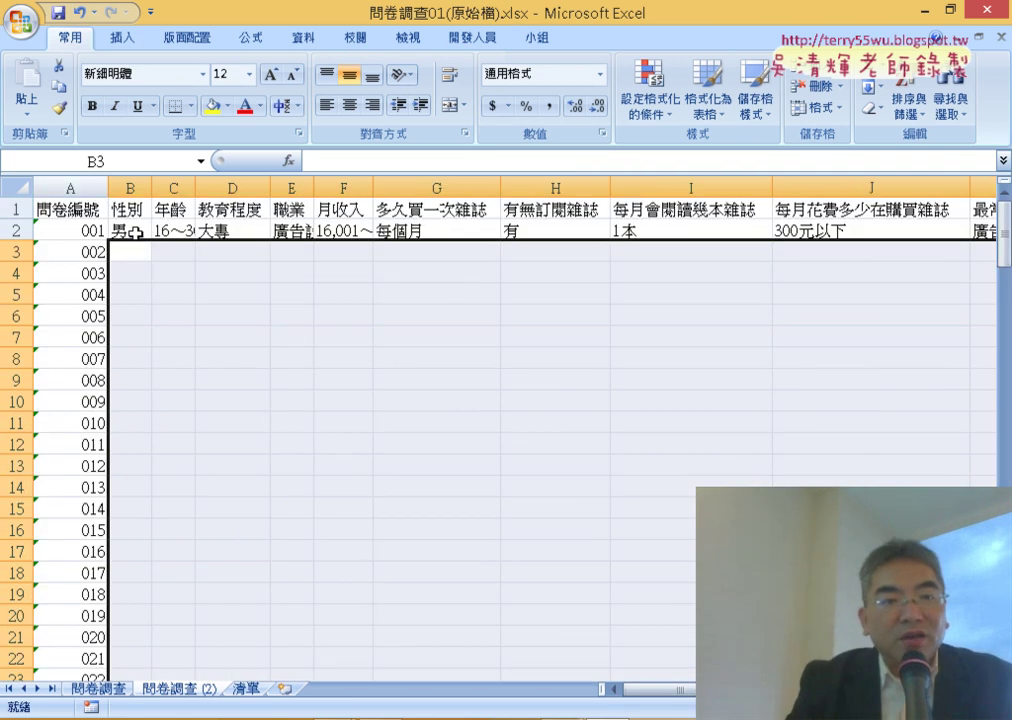
pyautogui.click(131, 225)
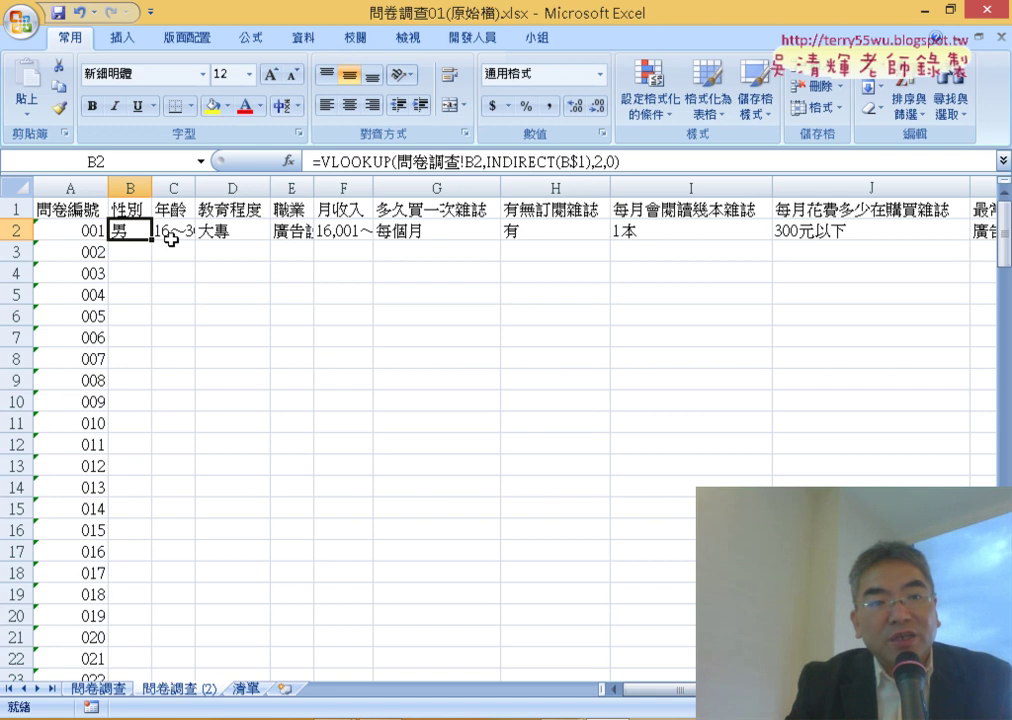
# Copy B2's formula across to O2, then fill B2:O2 down to row 151.
pyautogui.moveTo(155, 240); pyautogui.dragTo(1008, 258)
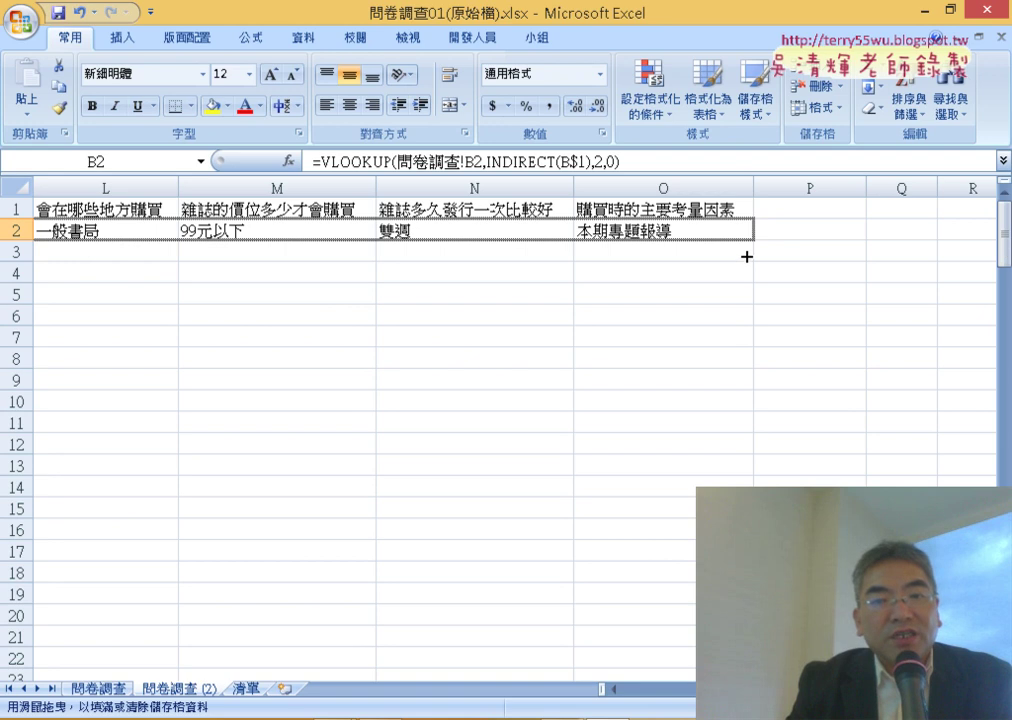
pyautogui.moveTo(746, 257); pyautogui.dragTo(746, 257)
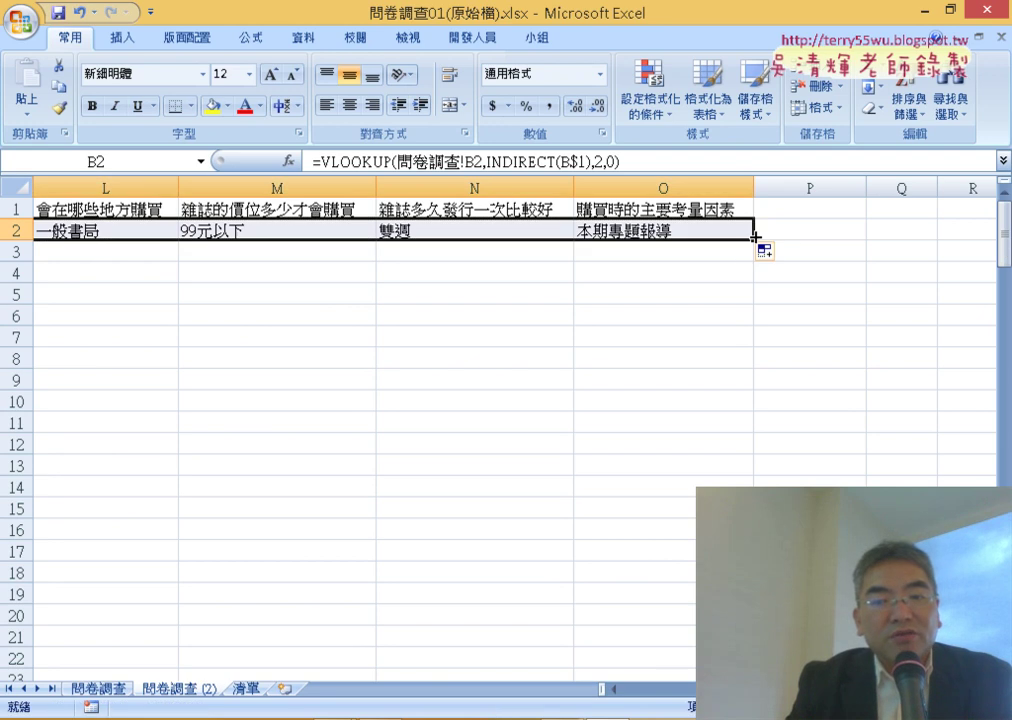
pyautogui.click(613, 689)
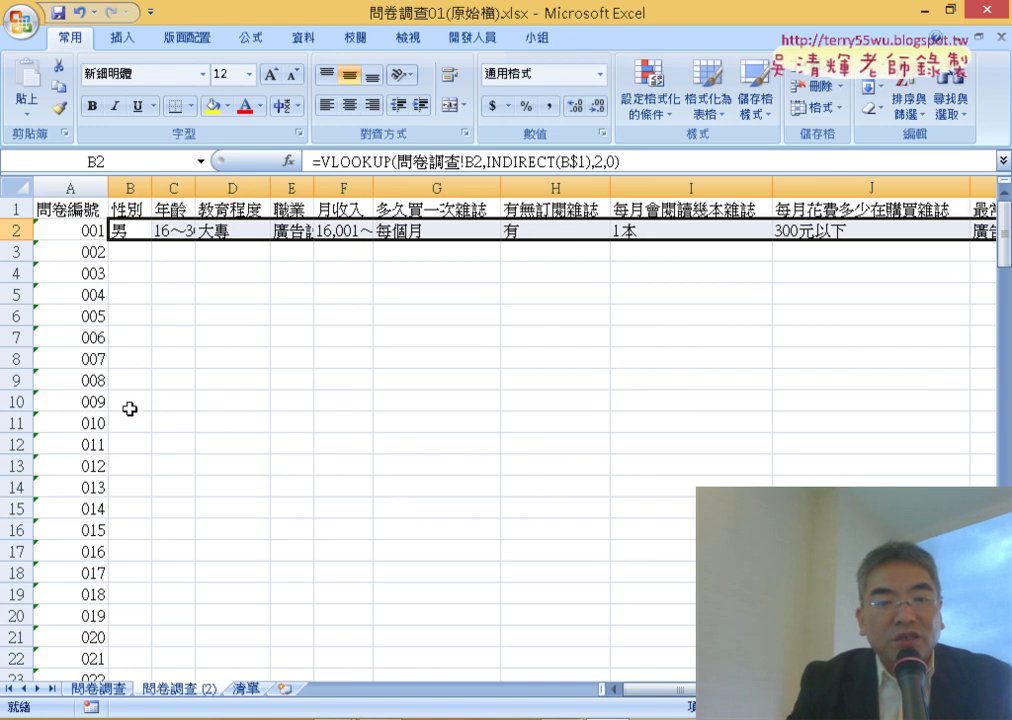
pyautogui.moveTo(675, 693); pyautogui.dragTo(700, 693)
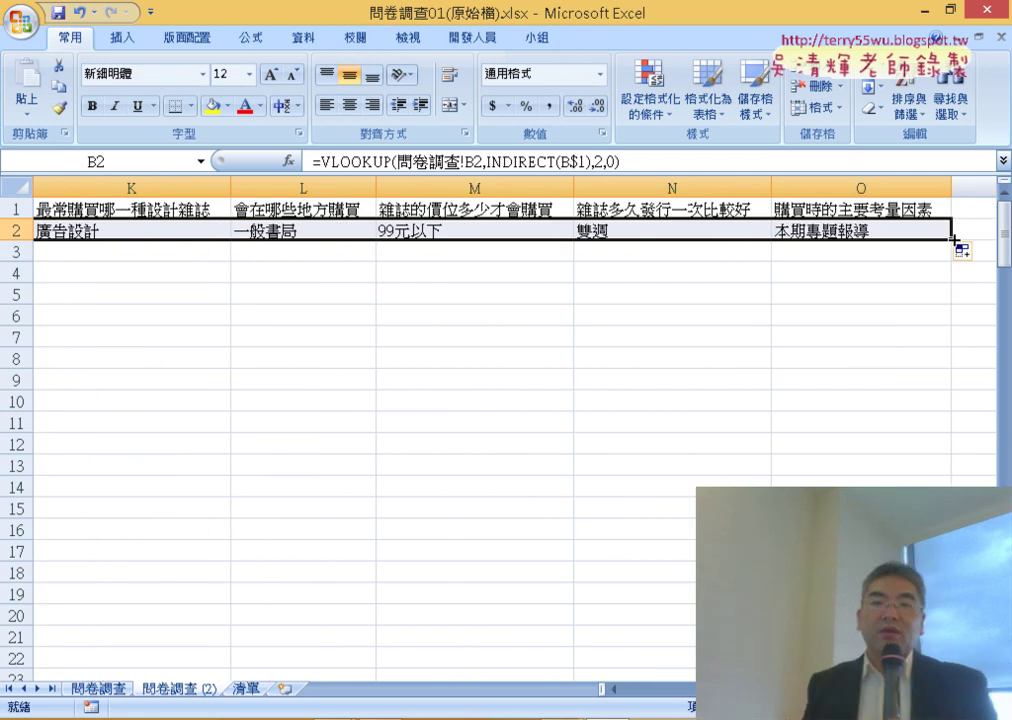
pyautogui.doubleClick(953, 239)
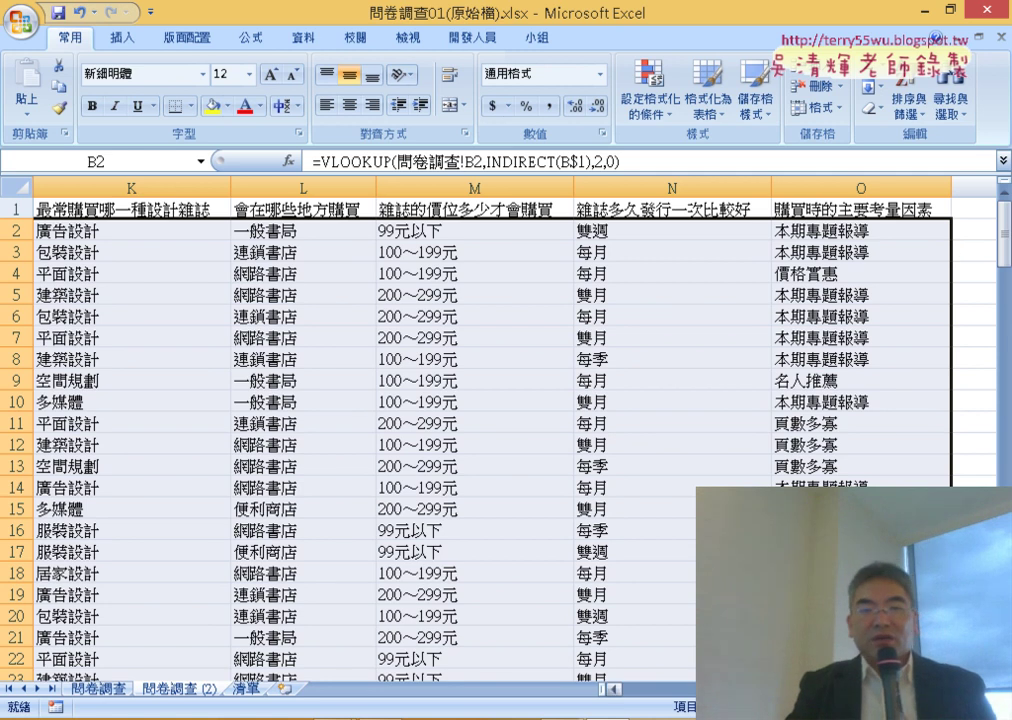
pyautogui.moveTo(700, 690); pyautogui.dragTo(663, 690)
pyautogui.scroll(-2, 502, 508)
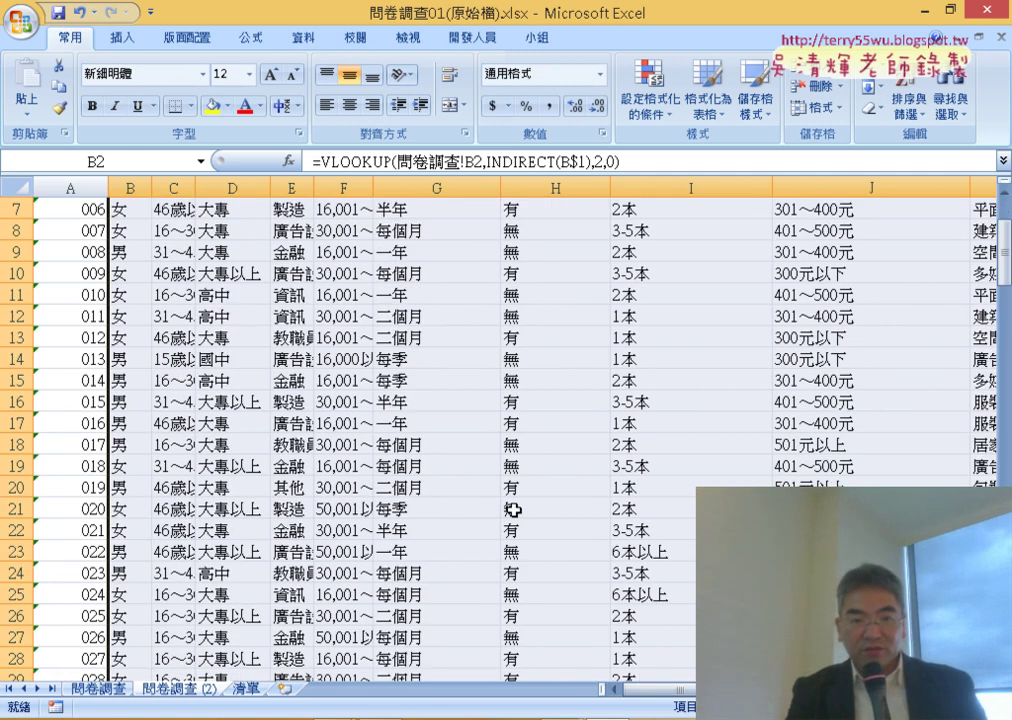
pyautogui.scroll(-4, 510, 510)
pyautogui.scroll(-2, 515, 517)
pyautogui.scroll(-7, 521, 522)
pyautogui.scroll(-5, 524, 526)
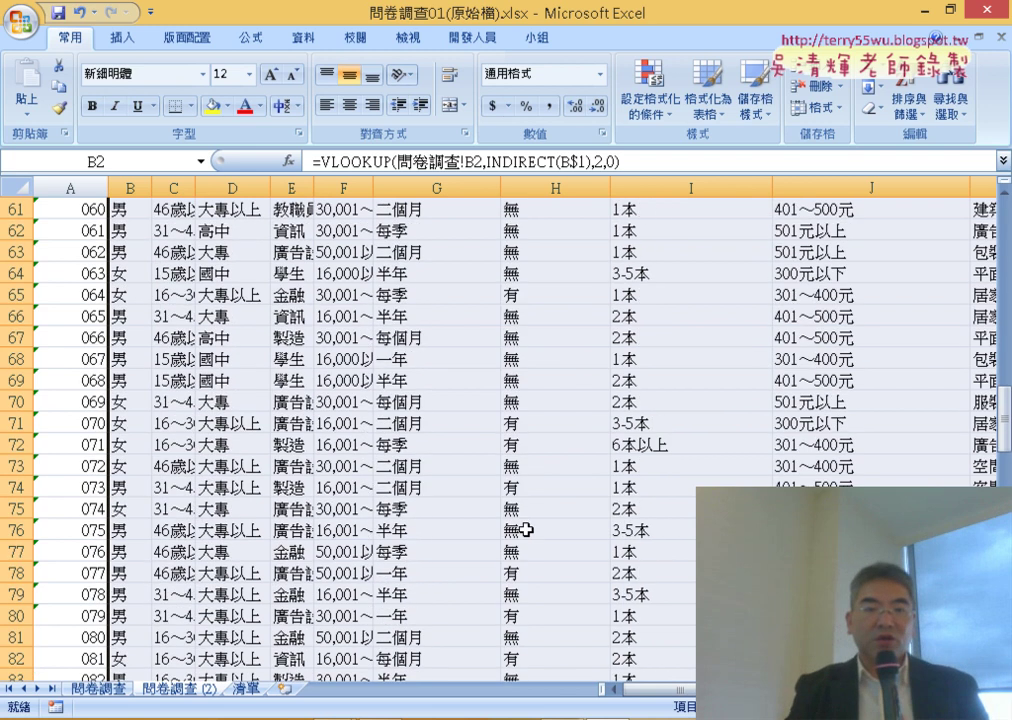
pyautogui.scroll(-5, 524, 526)
pyautogui.scroll(-3, 535, 528)
pyautogui.scroll(-8, 540, 531)
pyautogui.scroll(-8, 545, 533)
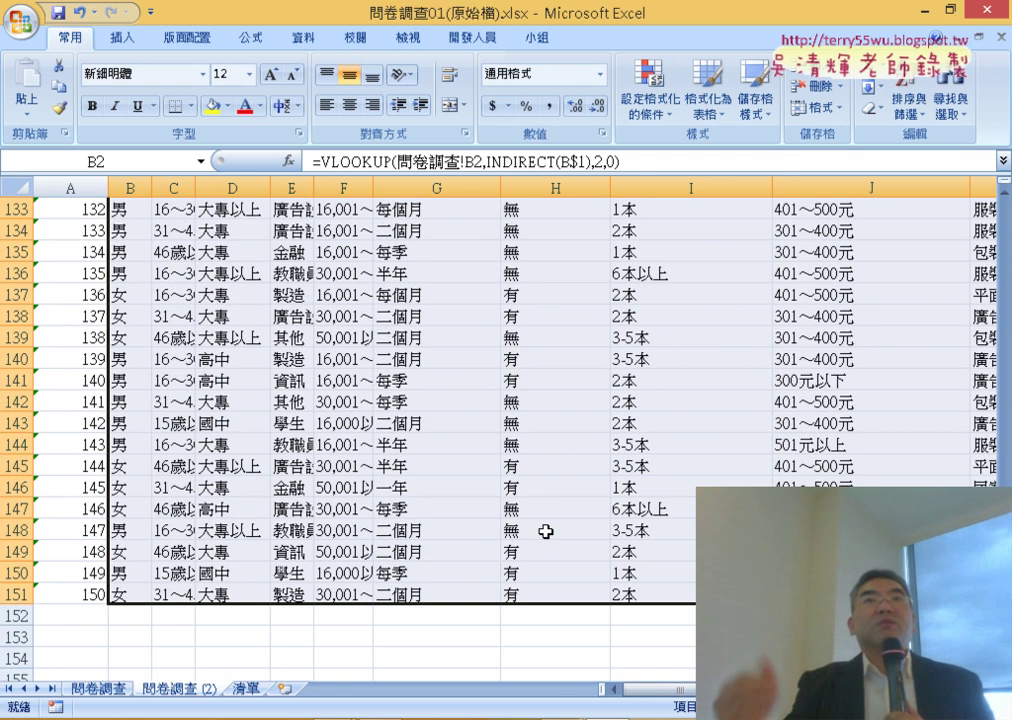
pyautogui.scroll(-1, 547, 530)
pyautogui.scroll(2, 547, 529)
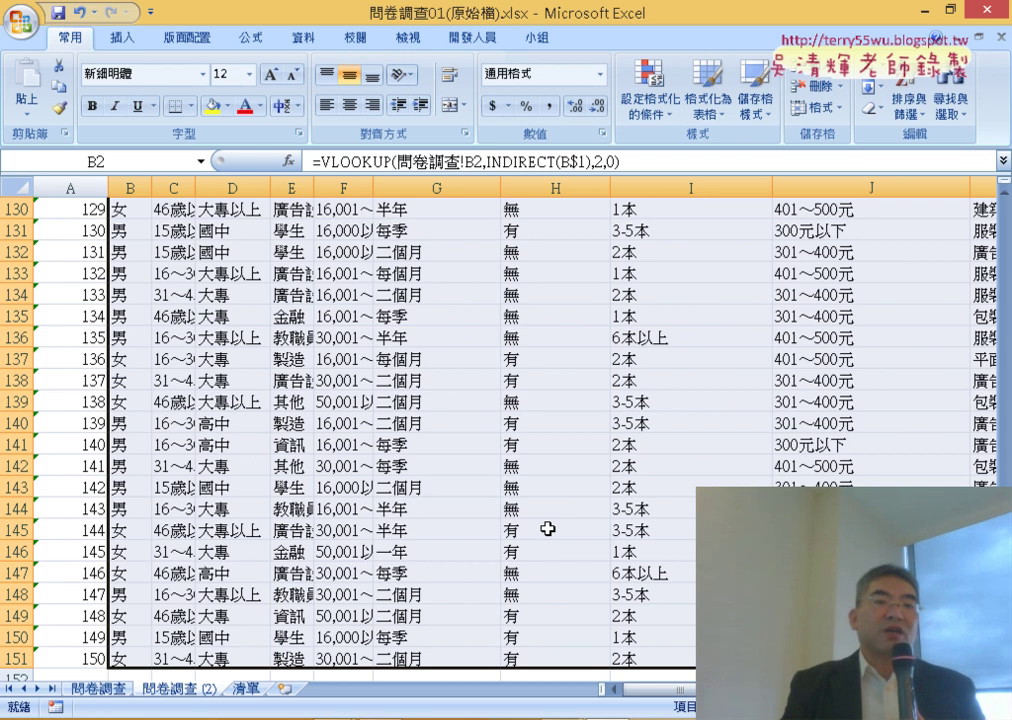
pyautogui.scroll(5, 548, 529)
pyautogui.scroll(6, 548, 529)
pyautogui.scroll(9, 548, 529)
pyautogui.scroll(7, 334, 266)
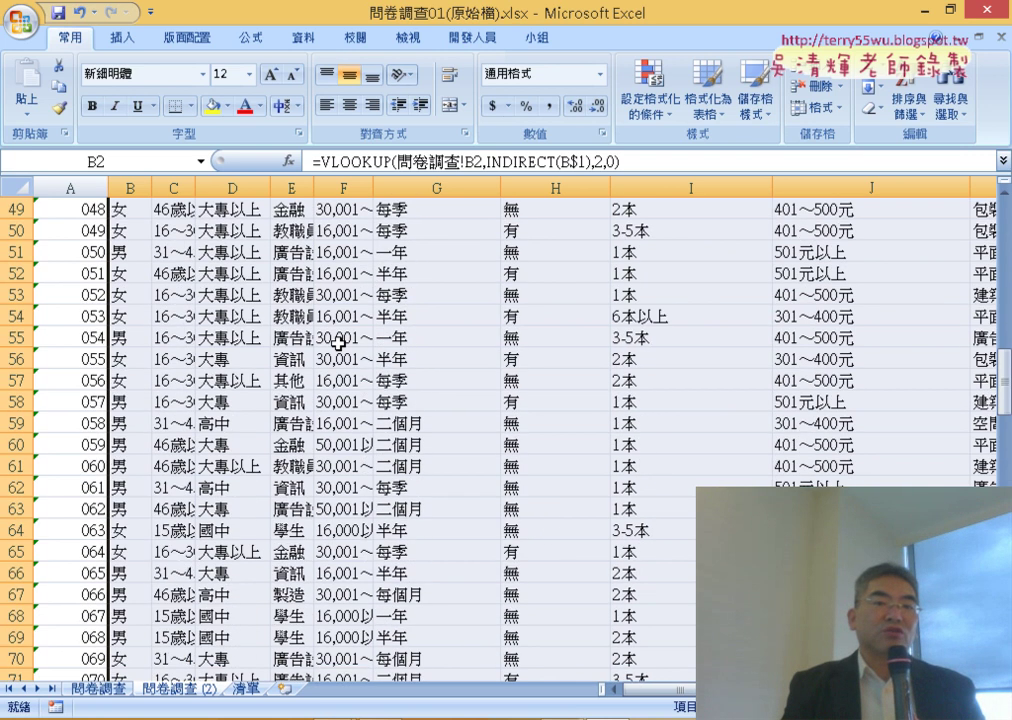
pyautogui.scroll(11, 334, 266)
pyautogui.scroll(5, 334, 266)
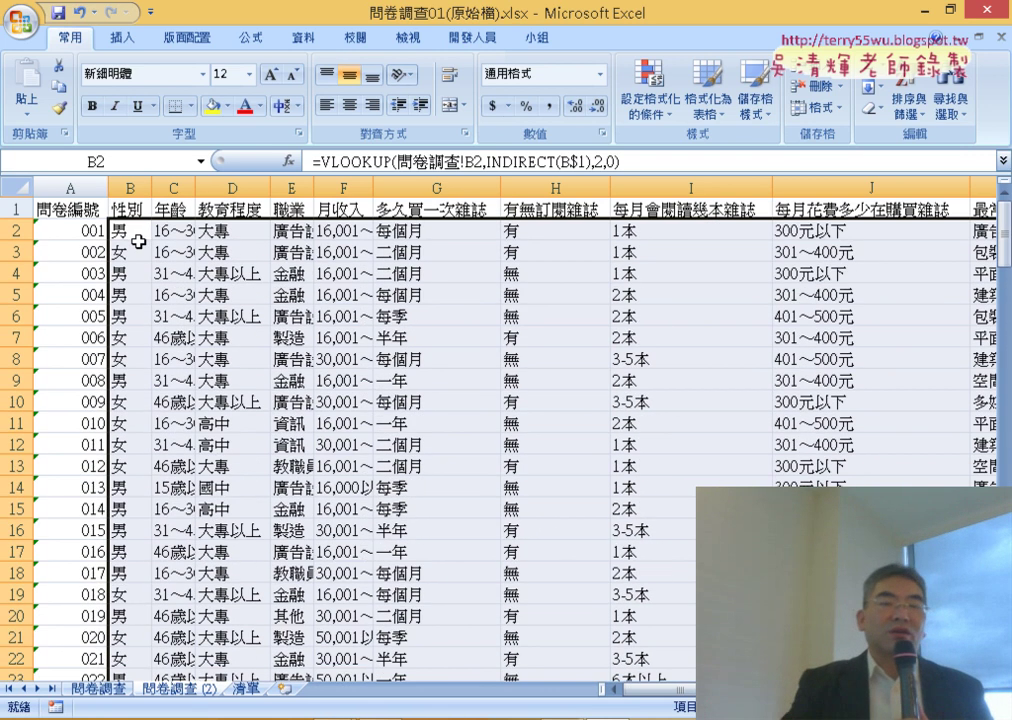